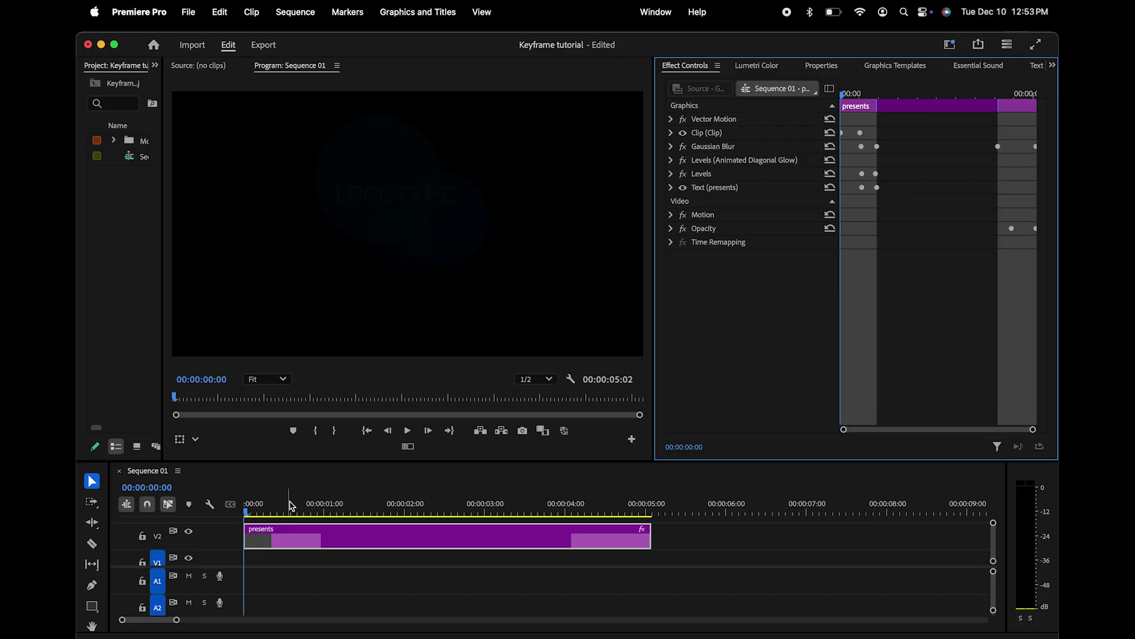
Step: Play Sequence 01 and scrub through the presents clip from start to end to review its intro and outro animation
key("space")
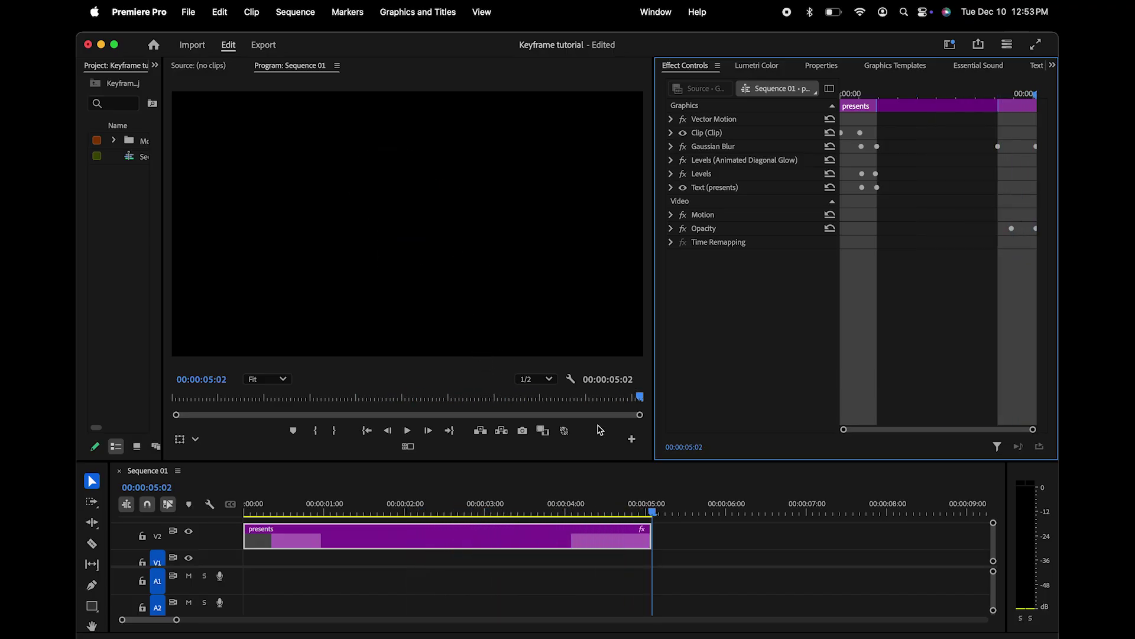
left_click_drag(651, 509, 243, 498)
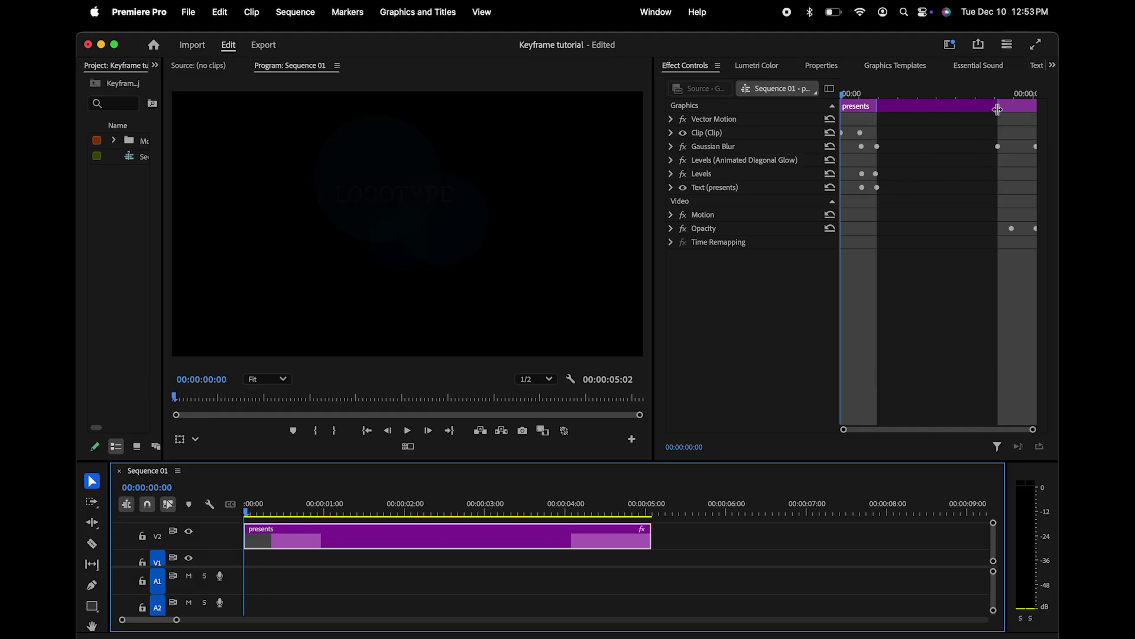
left_click(844, 99)
left_click_drag(844, 99, 866, 101)
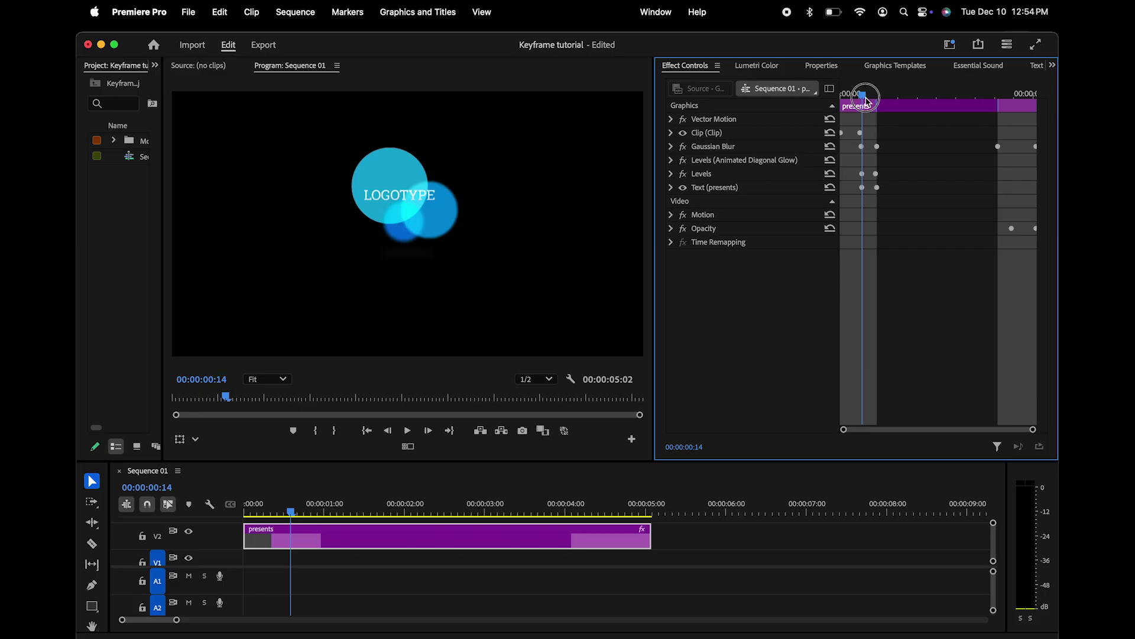
left_click_drag(866, 101, 1042, 114)
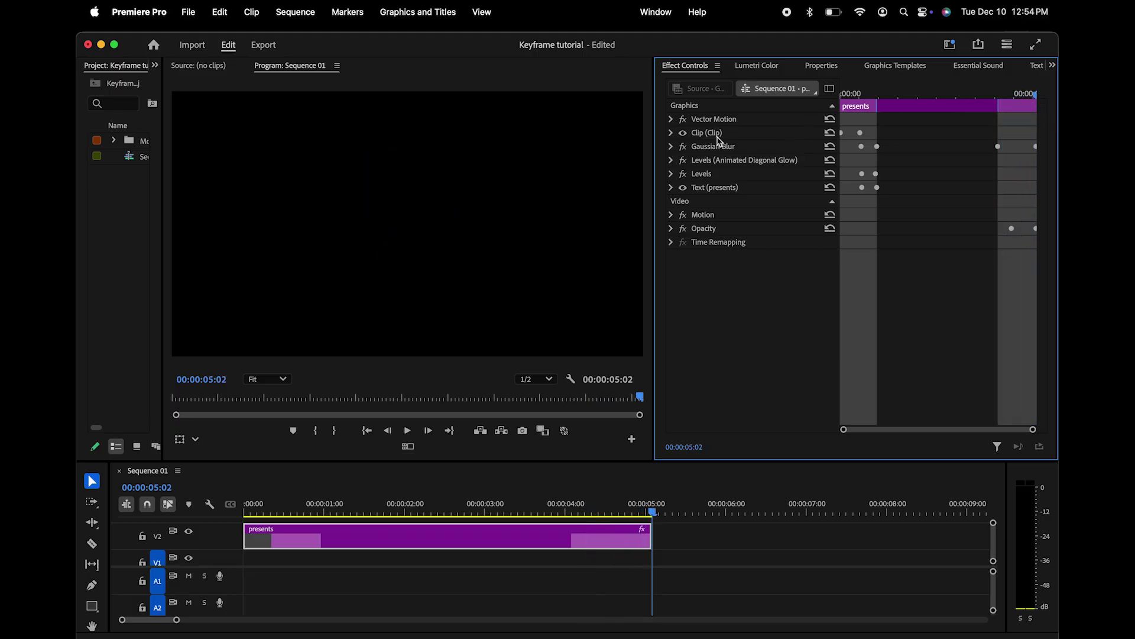
Step: Examine the keyframed properties under Clip, Gaussian Blur and Levels of the presents clip, collapsing each group again
left_click(671, 133)
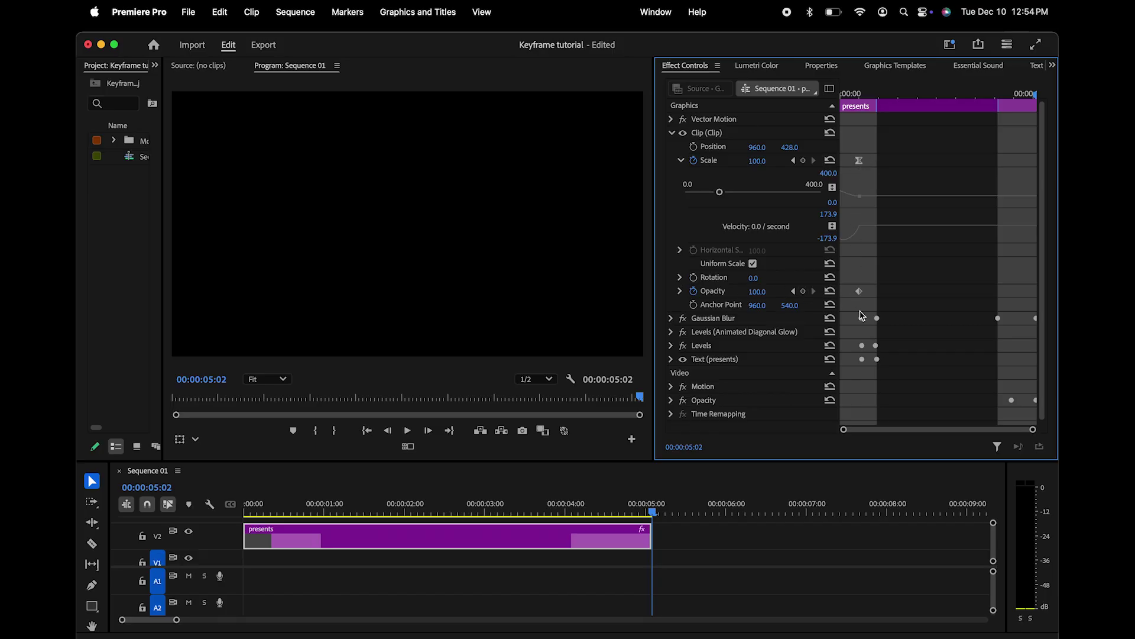
left_click(670, 319)
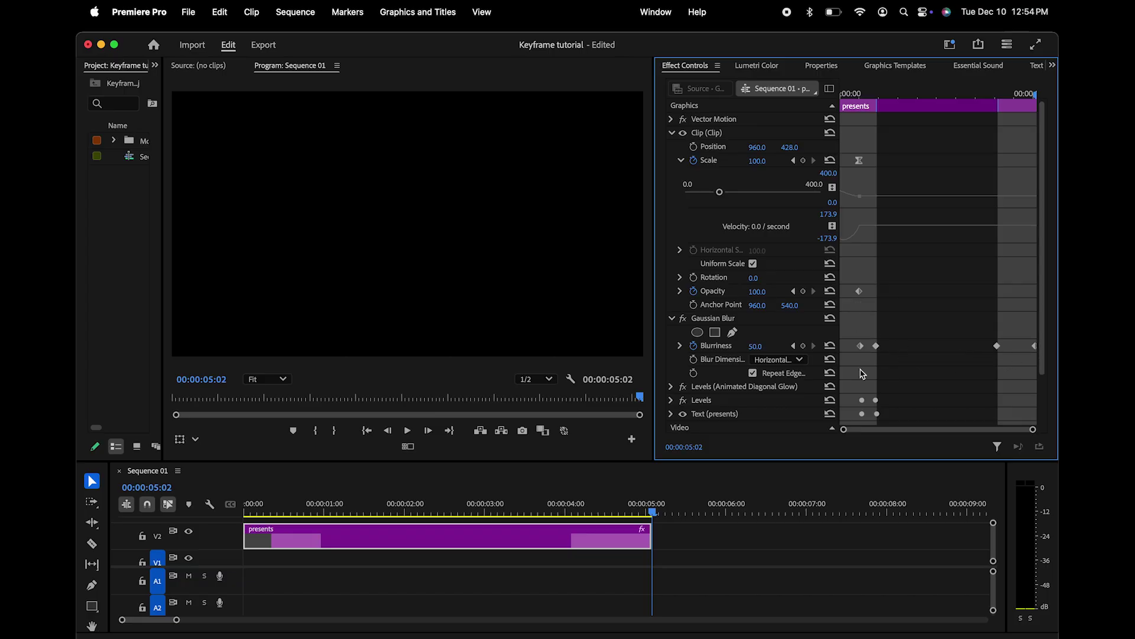
left_click(671, 401)
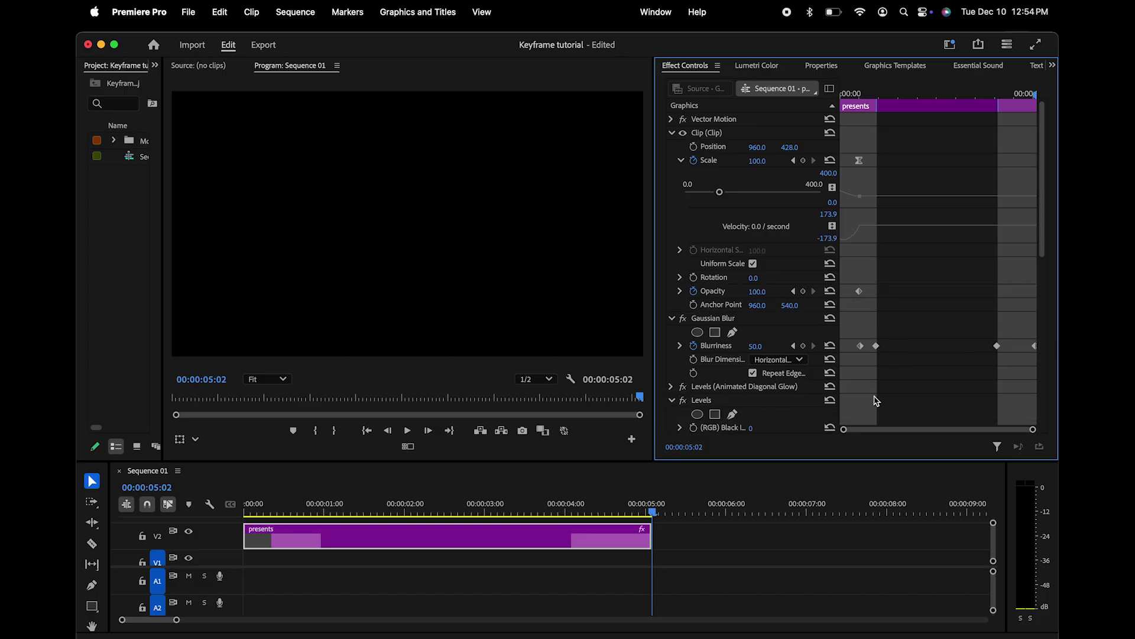
scroll(874, 367, "down", 10)
scroll(892, 253, "up", 10)
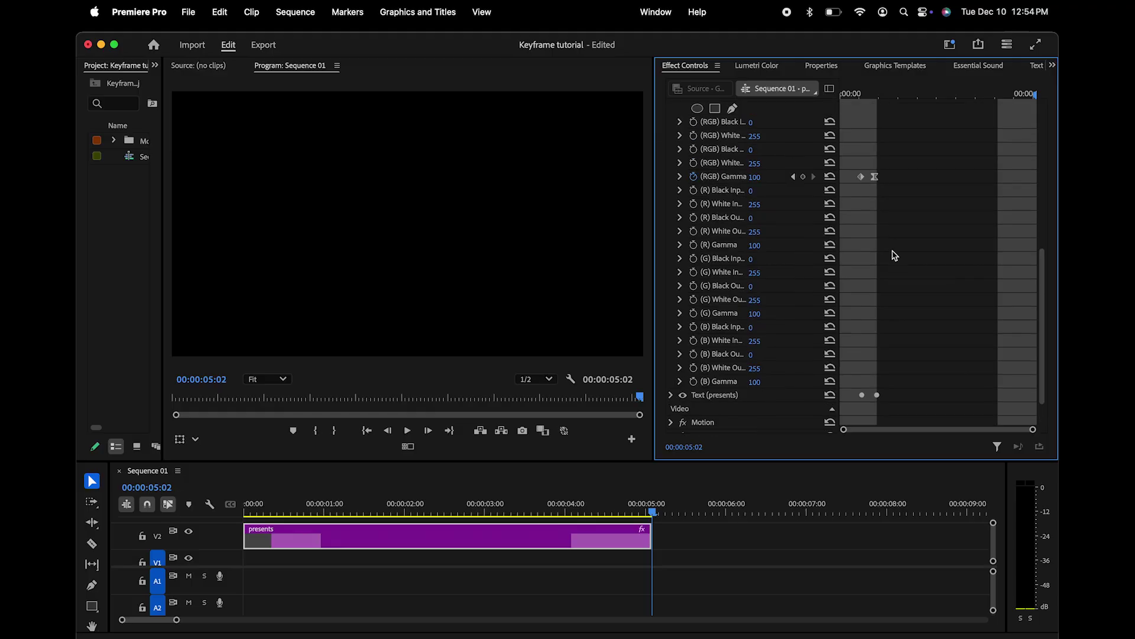
left_click(671, 133)
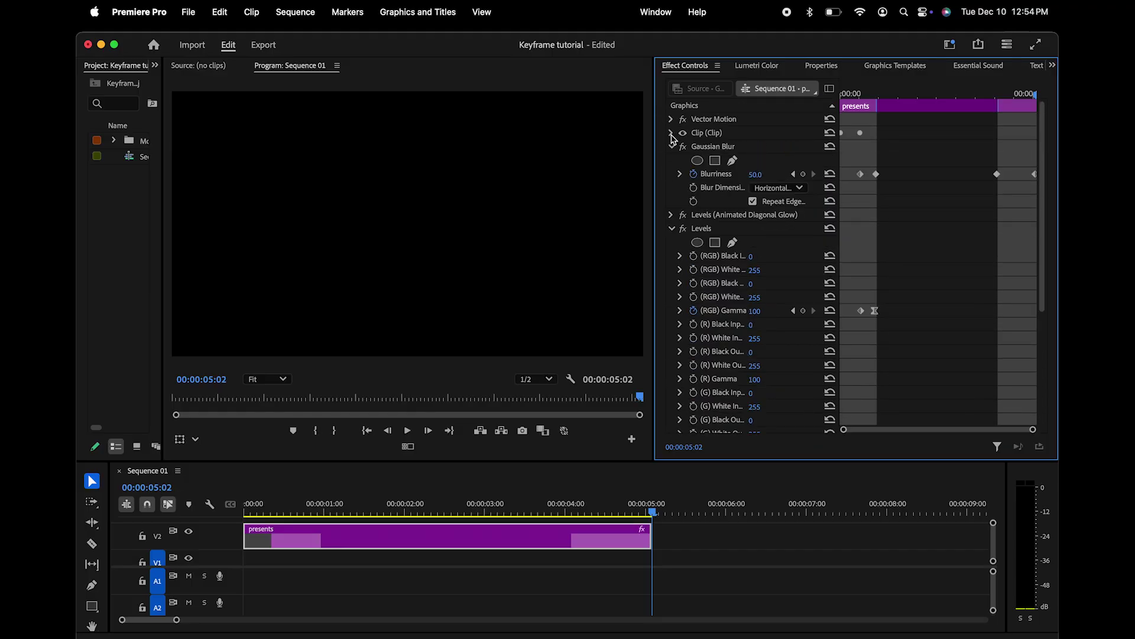
left_click(672, 146)
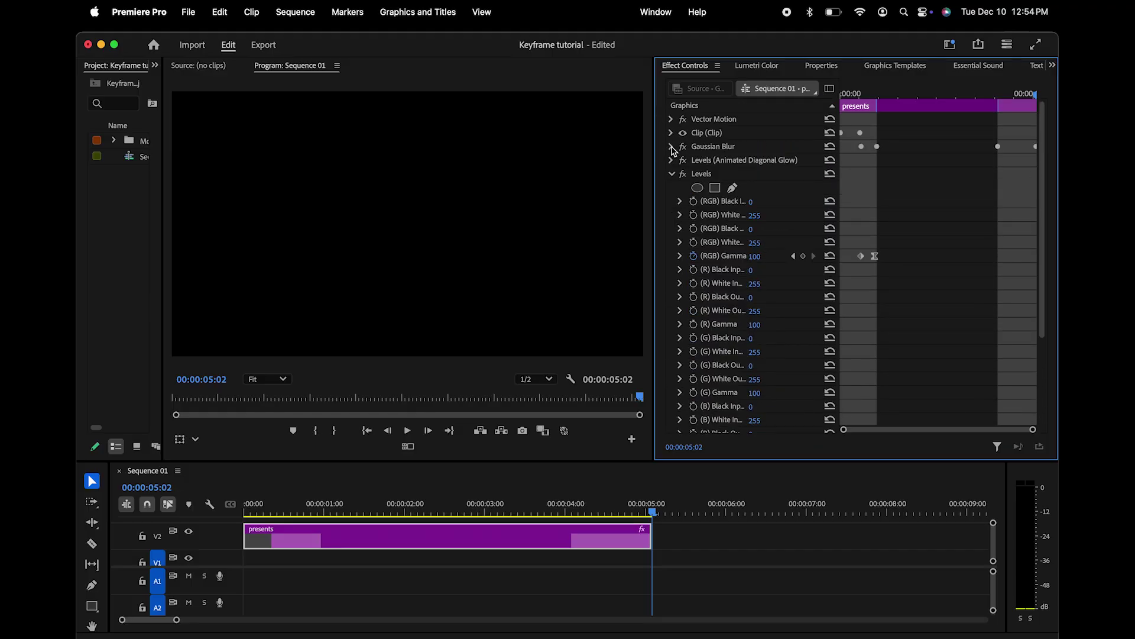
left_click(672, 174)
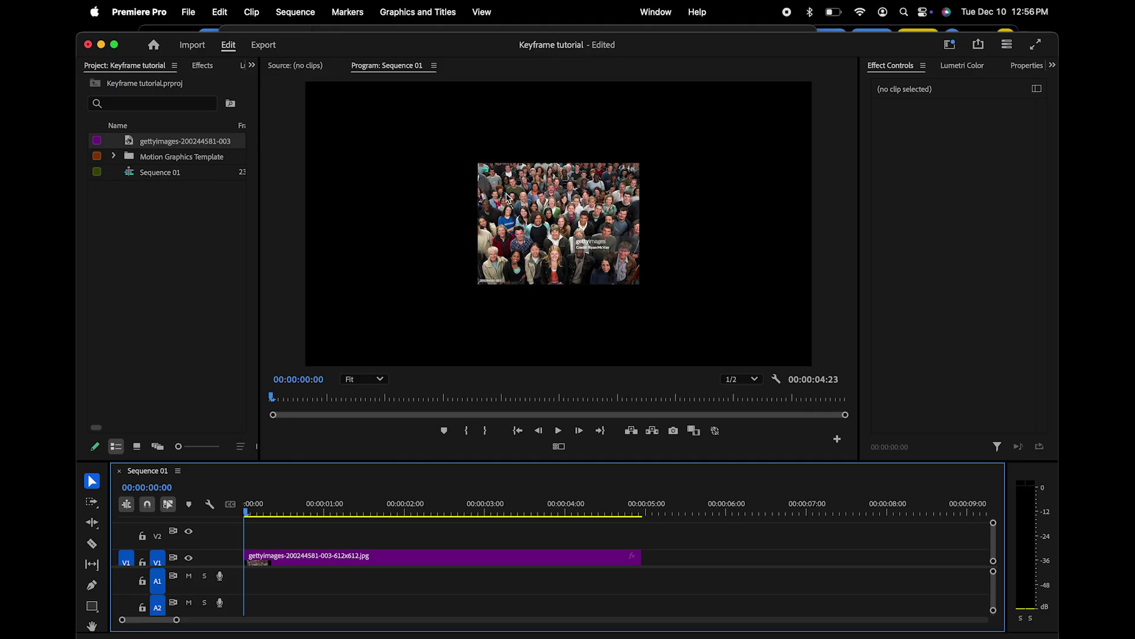
Step: Preview the gettyimages photo clip in the timeline and apply Scale to Frame Size to it
left_click_drag(246, 508, 391, 516)
key("space")
key("Home")
right_click(478, 560)
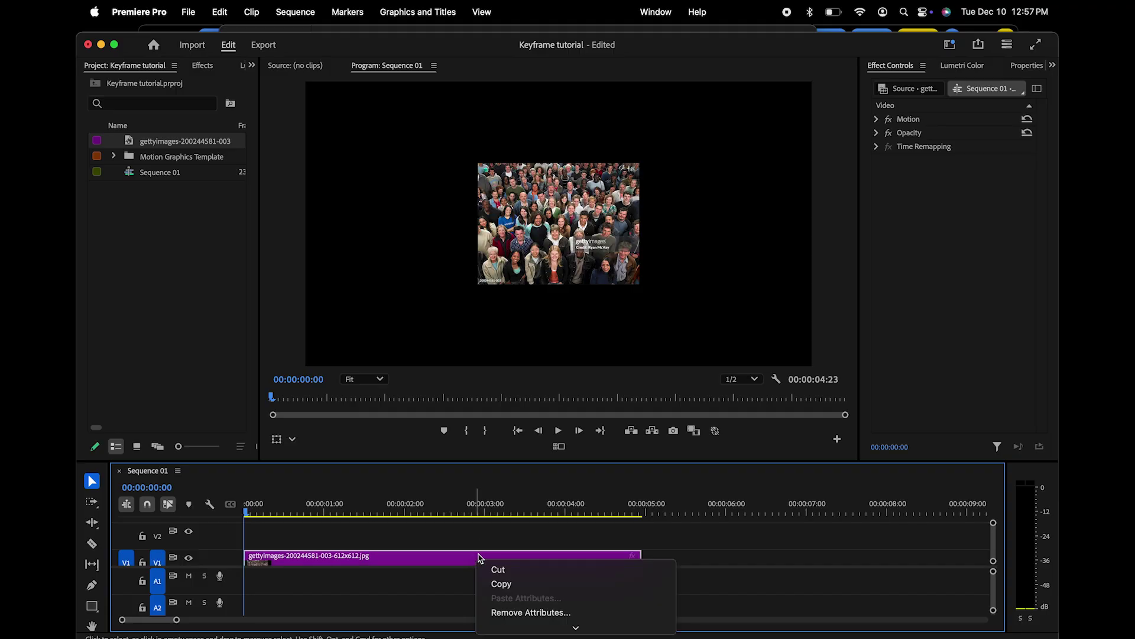
scroll(516, 598, "down", 10)
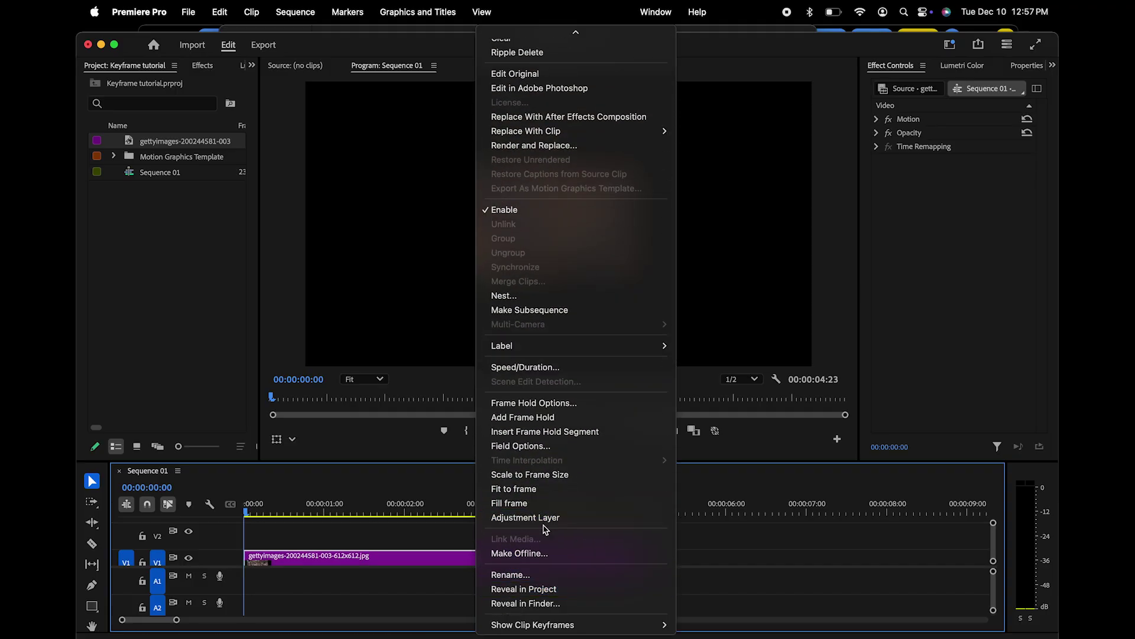
left_click(545, 475)
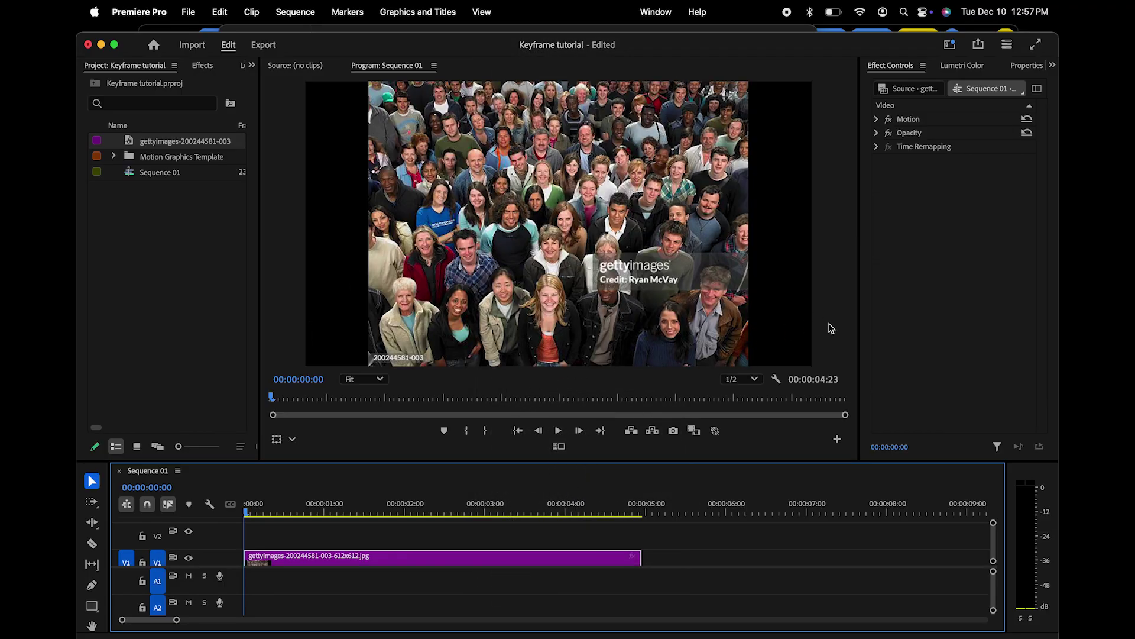
Step: Widen the effect settings area, expand Motion and move the photo's anchor point to about 279.3, 146.6, on the blonde woman's face
left_click_drag(860, 330, 746, 313)
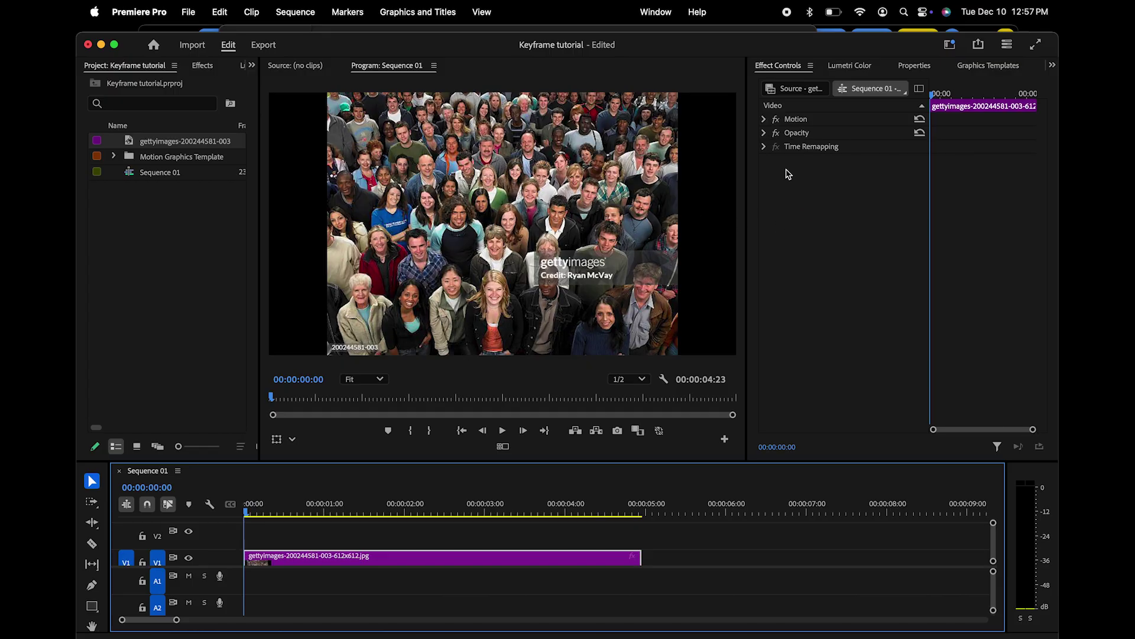
left_click(764, 120)
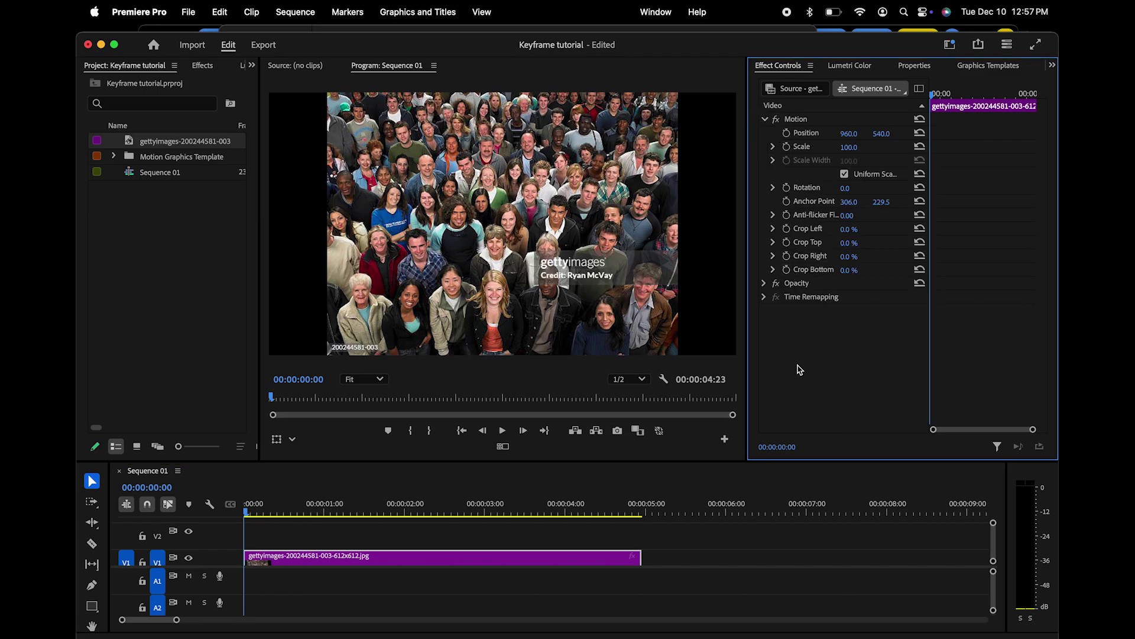
left_click(804, 205)
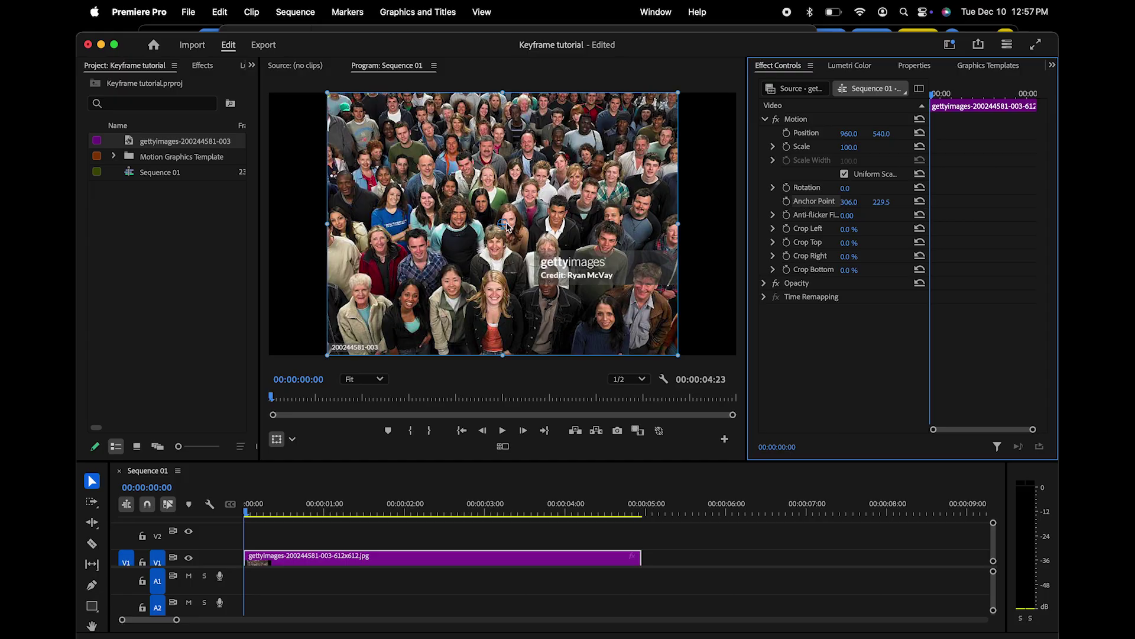
left_click_drag(506, 224, 487, 176)
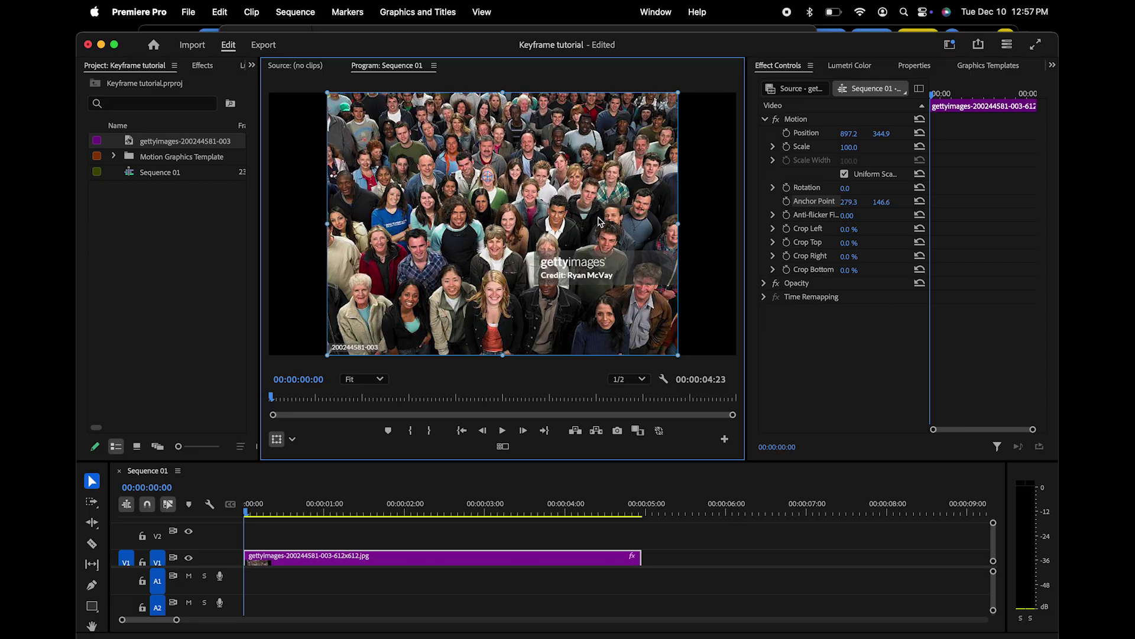
Step: Animate the photo's Scale with keyframes of 1579 at 00:00:00:00 and 100 at 00:00:04:22
left_click(788, 148)
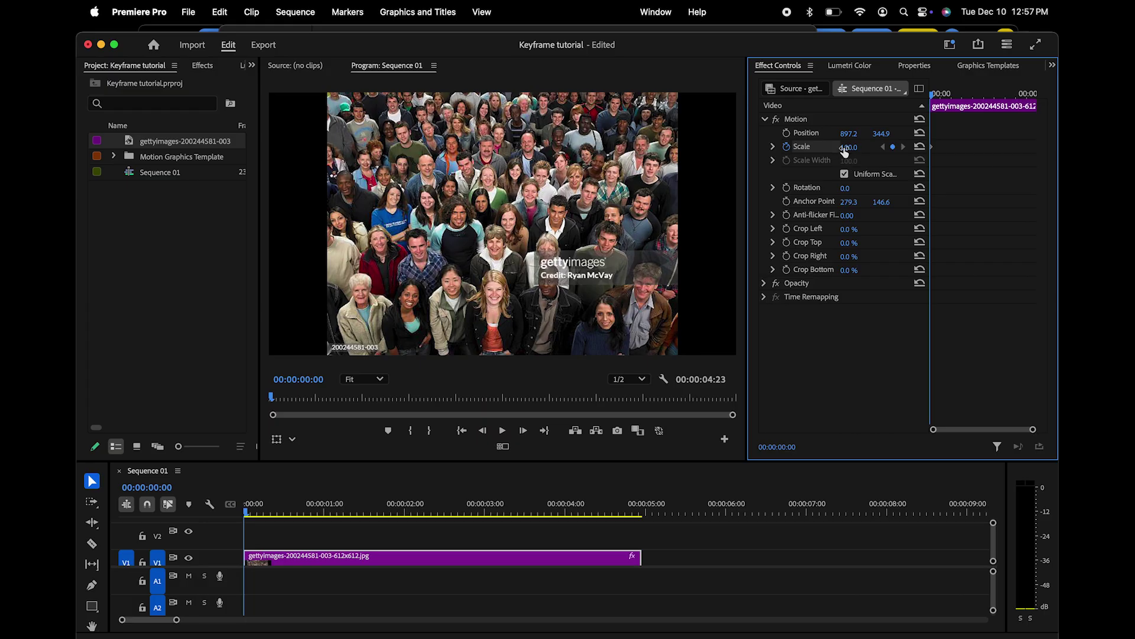
left_click_drag(849, 147, 1134, 146)
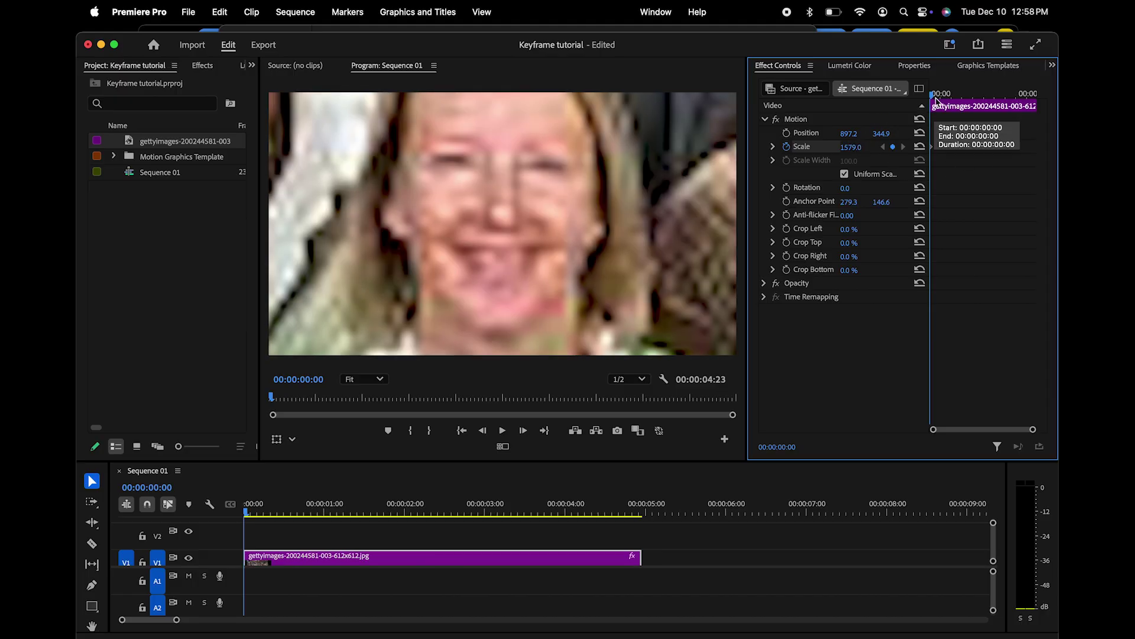
left_click_drag(247, 512, 643, 520)
left_click(858, 146)
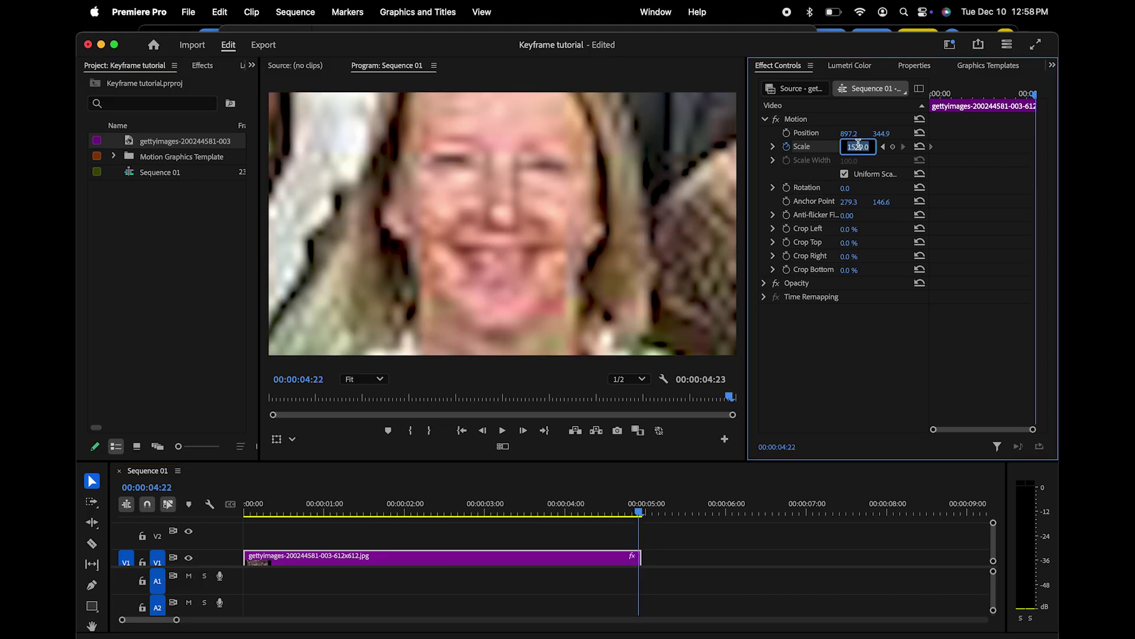
type("100")
key("Return")
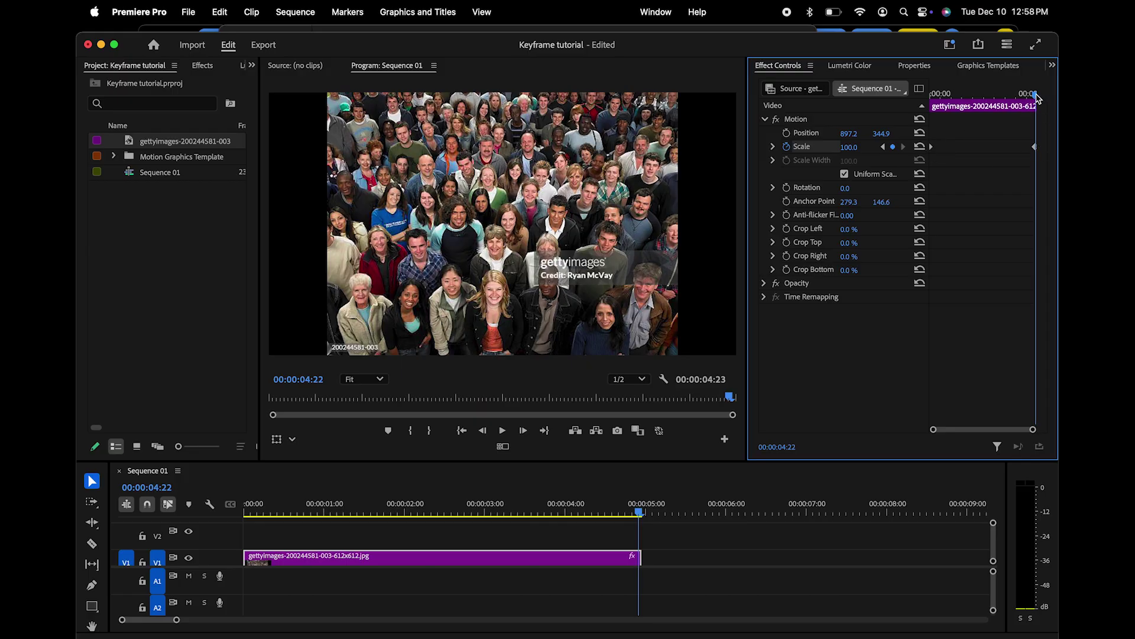
Step: Play the zoom-out animation from the start of the sequence and return the playhead to the beginning
left_click_drag(638, 512, 211, 538)
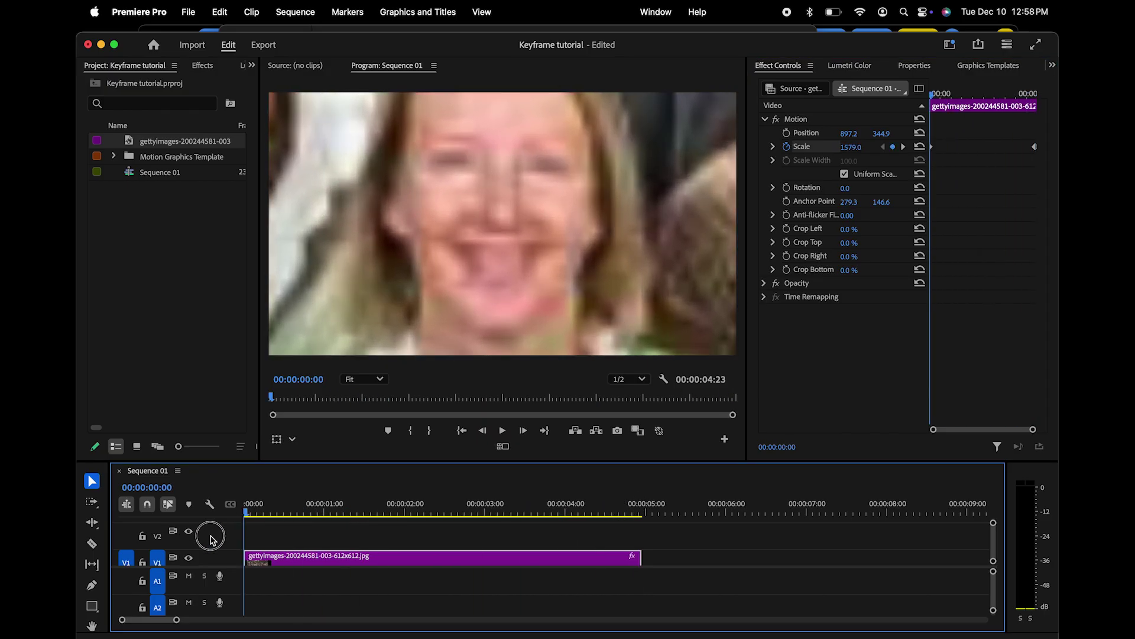
key("space")
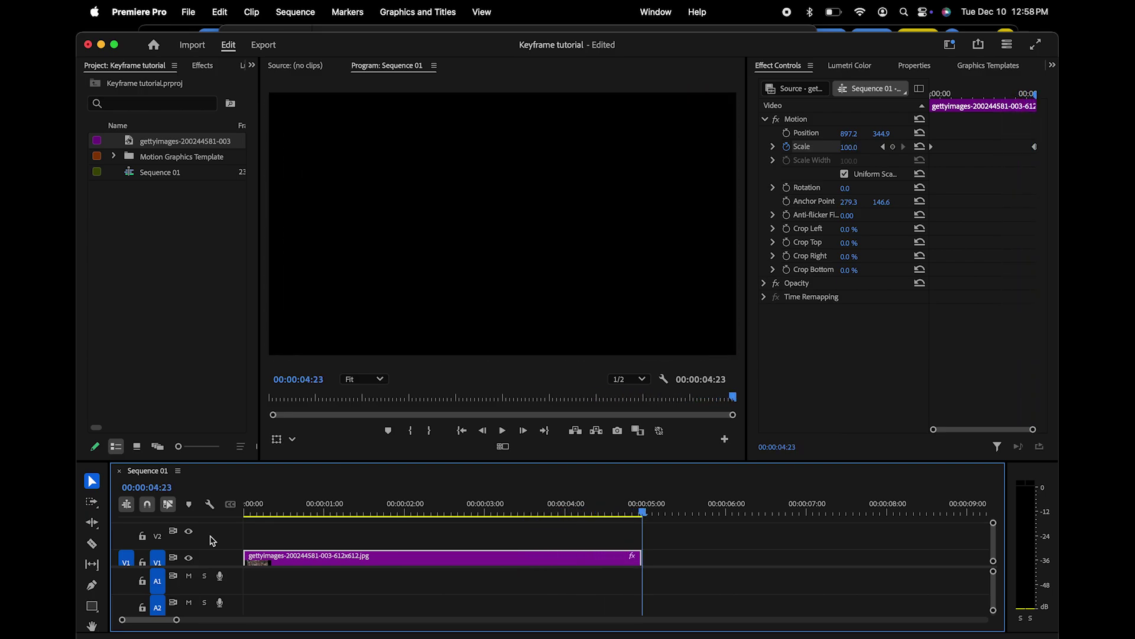
left_click_drag(645, 513, 228, 504)
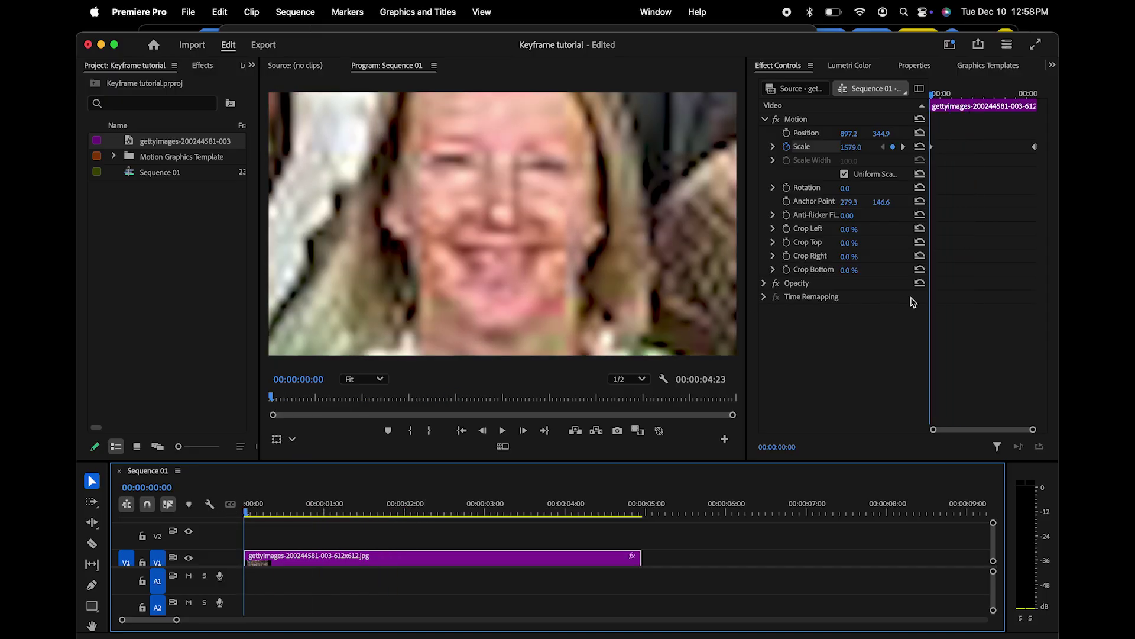
Step: Move the ending Scale keyframe to about half a second into the clip and preview the faster zoom-out
left_click_drag(1036, 151, 945, 152)
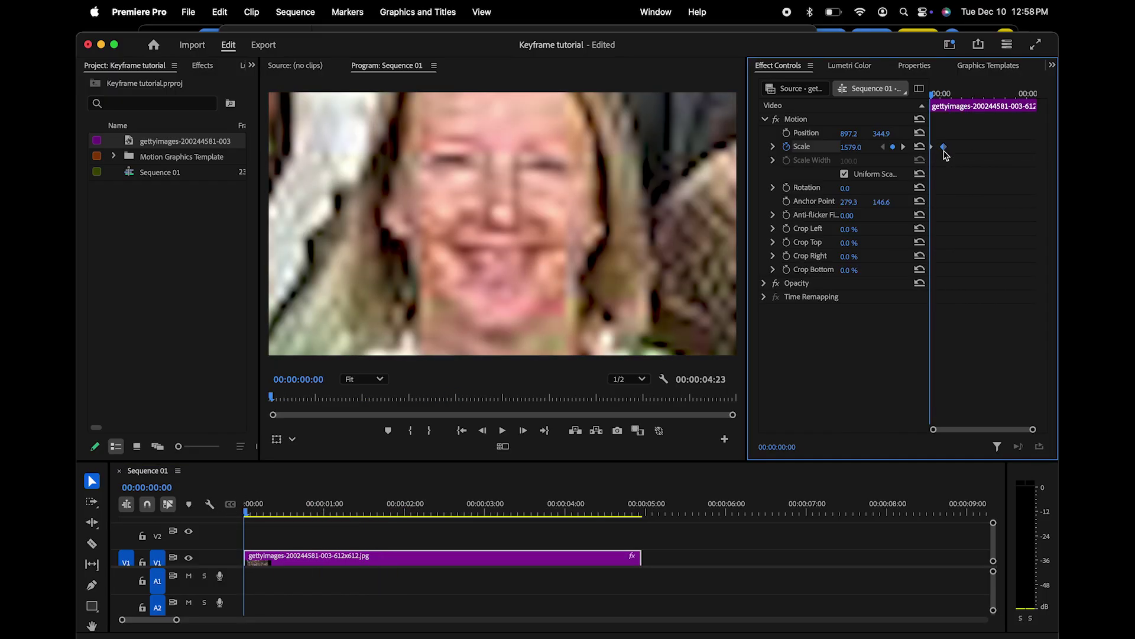
key("space")
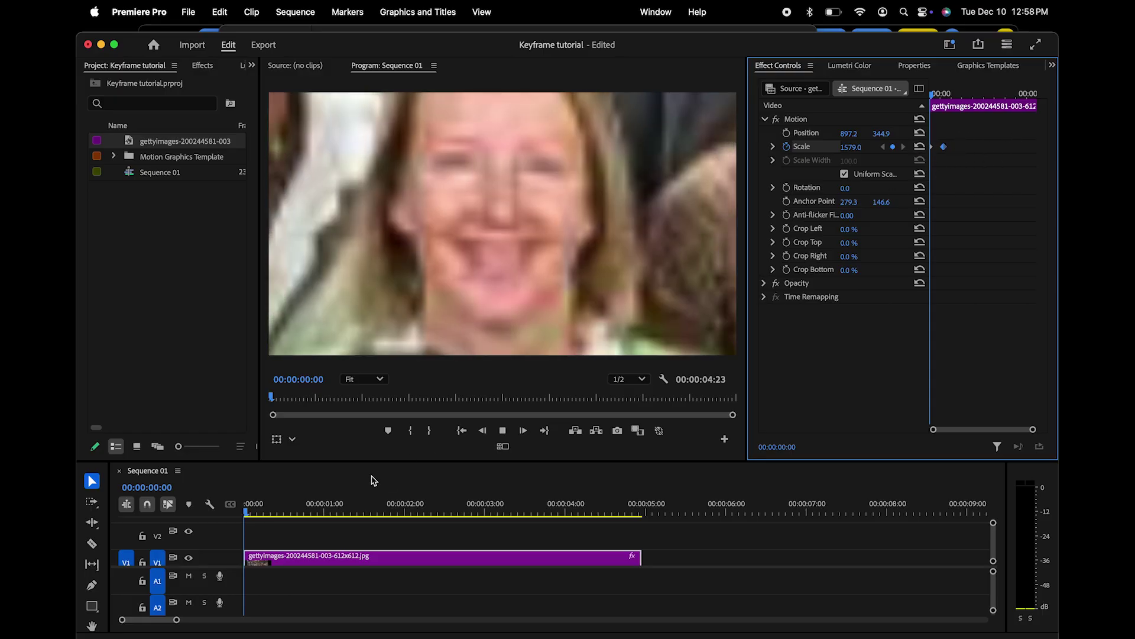
key("space")
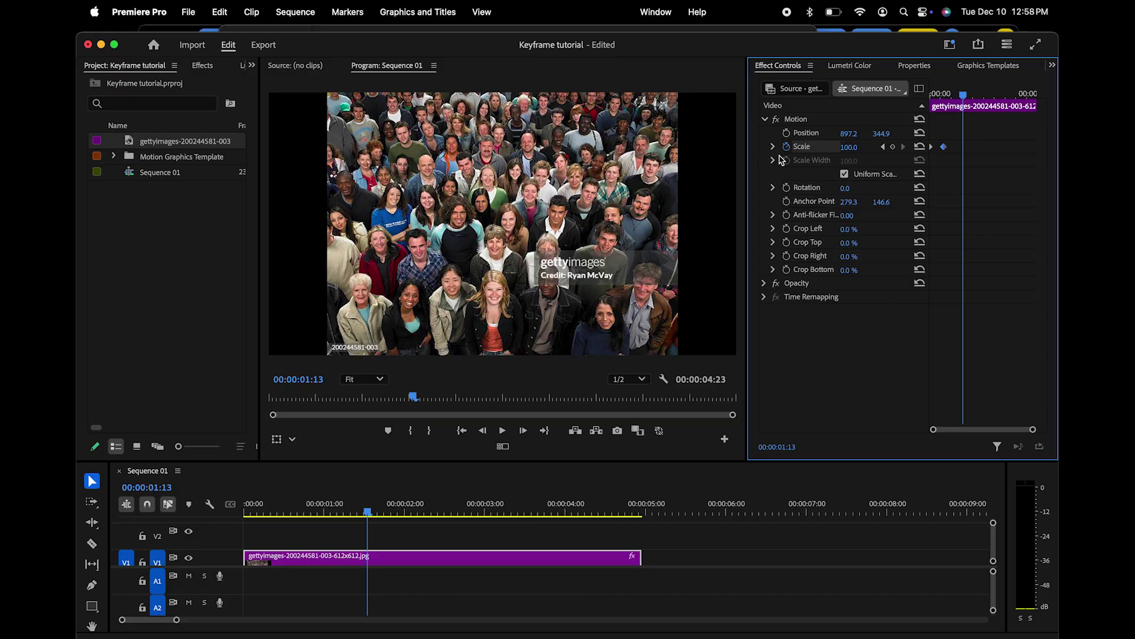
Step: Move the ending Scale keyframe to about 2 seconds into the clip and return the playhead to the start
left_click_drag(944, 147, 976, 148)
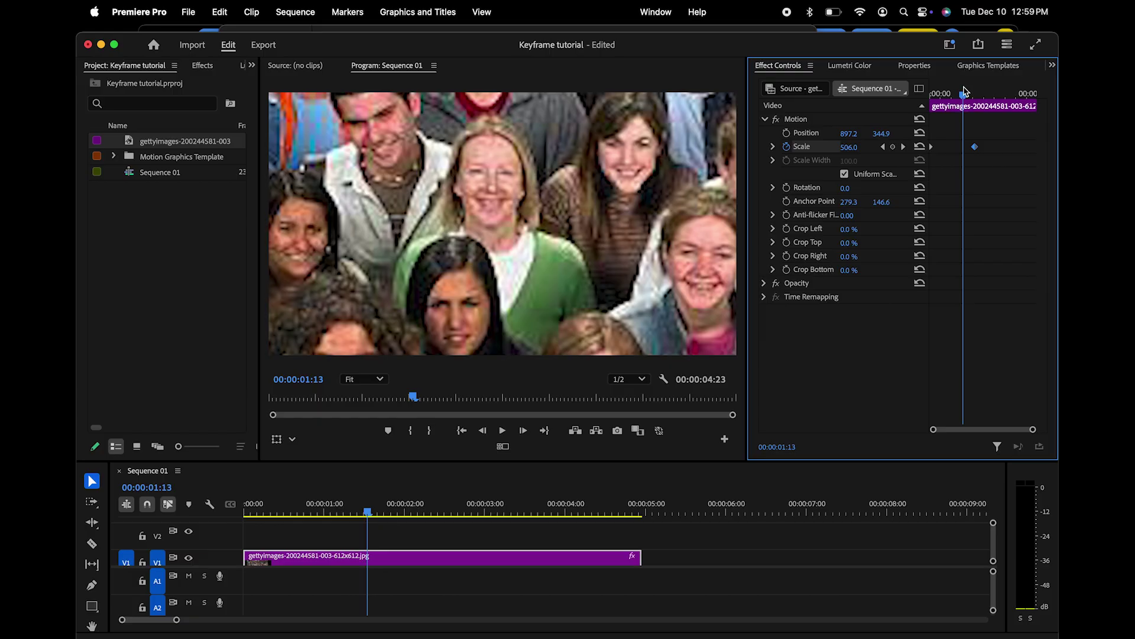
left_click_drag(963, 95, 902, 94)
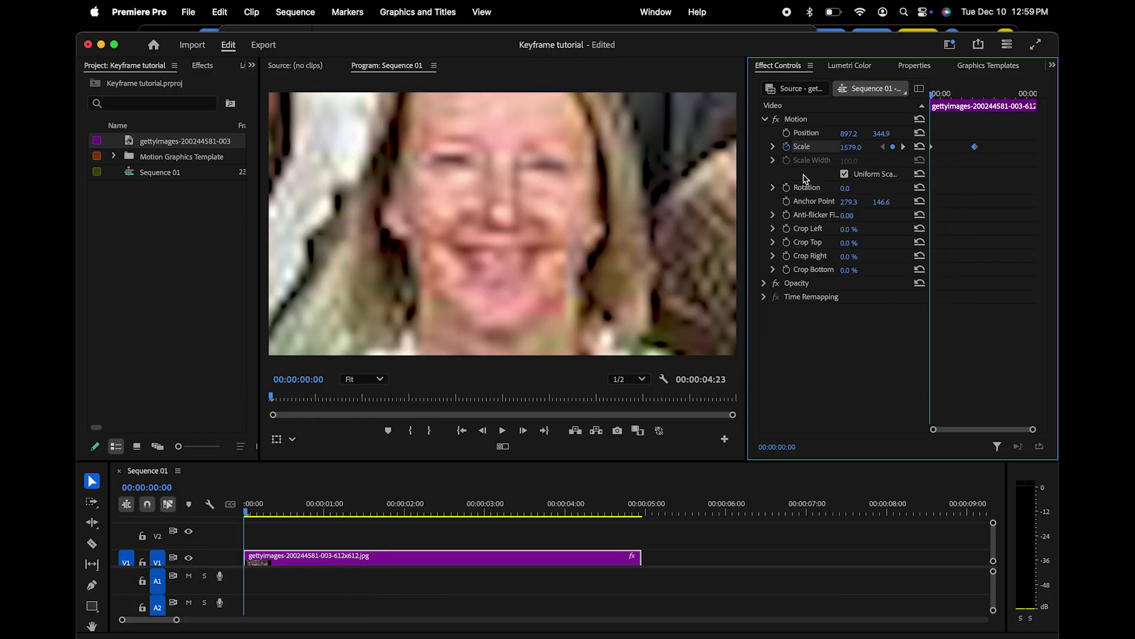
left_click(774, 148)
left_click(774, 147)
Step: Apply Ease In to the ending Scale keyframe and Ease Out to the starting one, and expand the Scale graphs
right_click(975, 147)
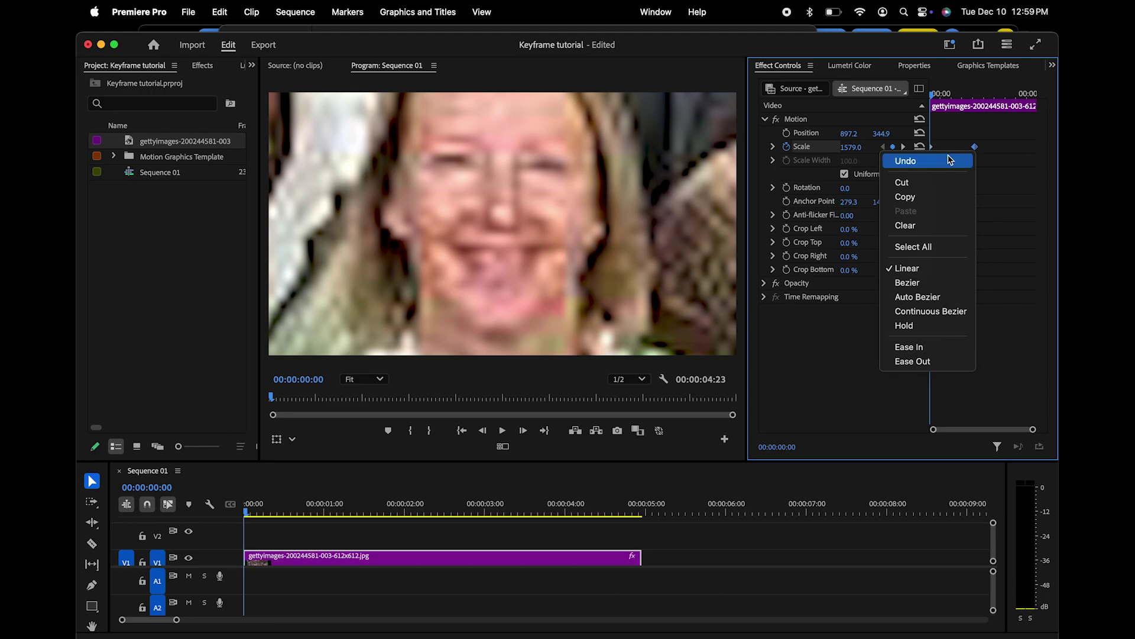
left_click(910, 349)
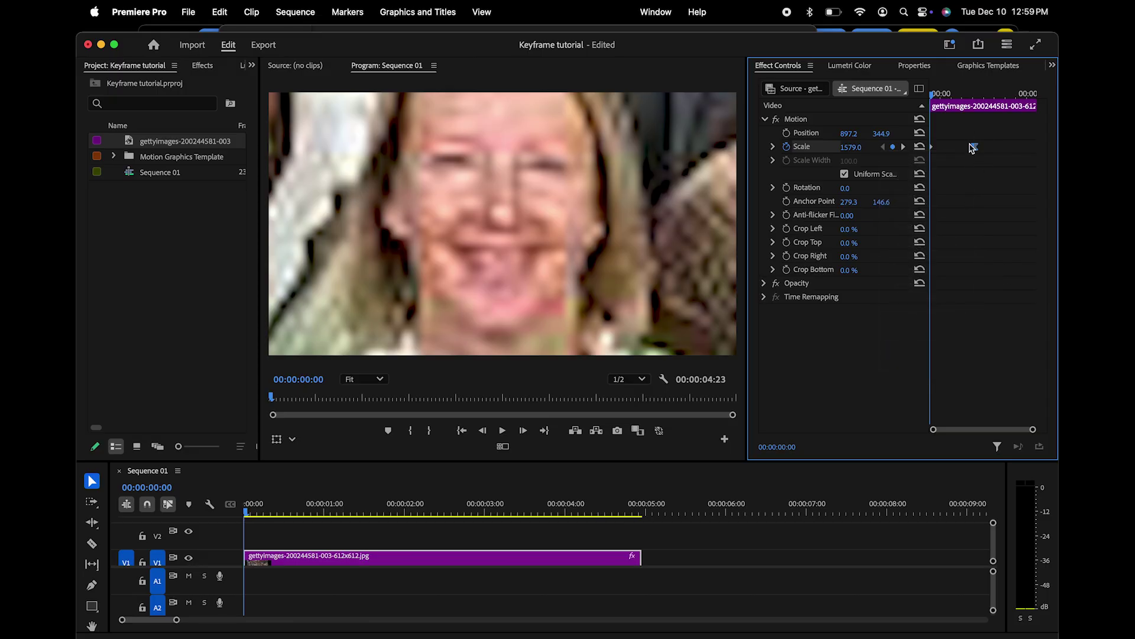
left_click(933, 150)
right_click(933, 152)
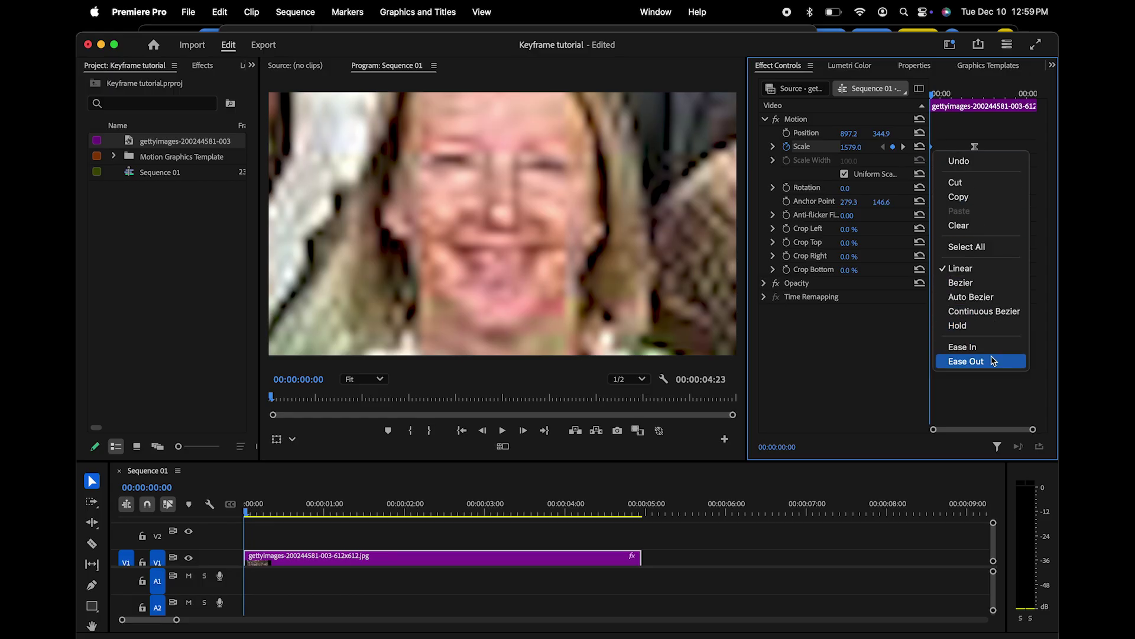
left_click(994, 361)
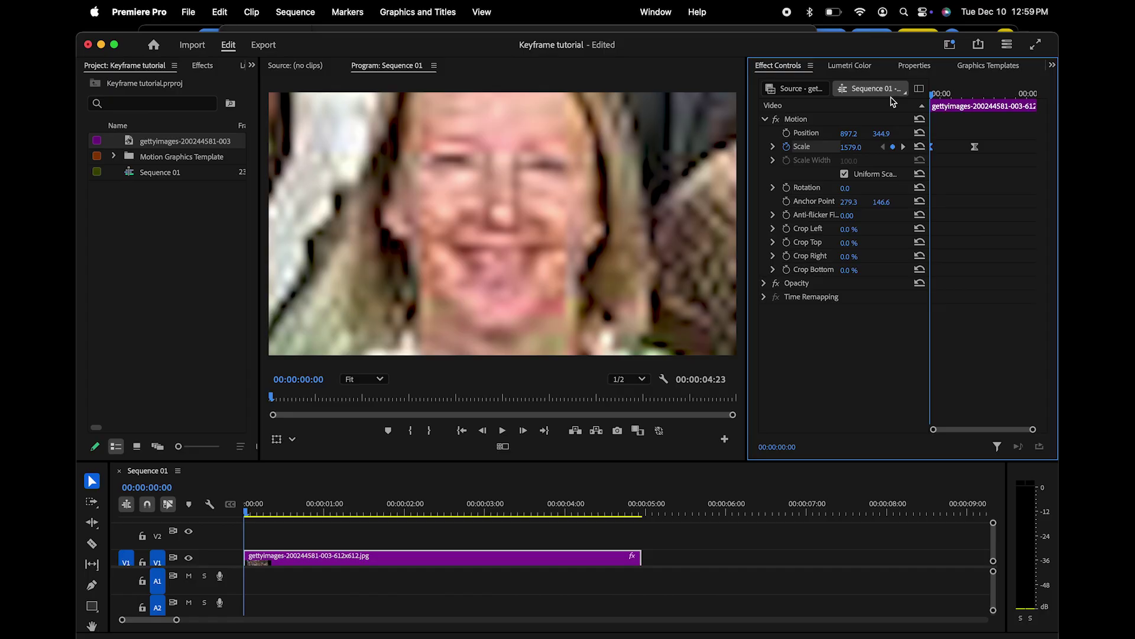
left_click(773, 146)
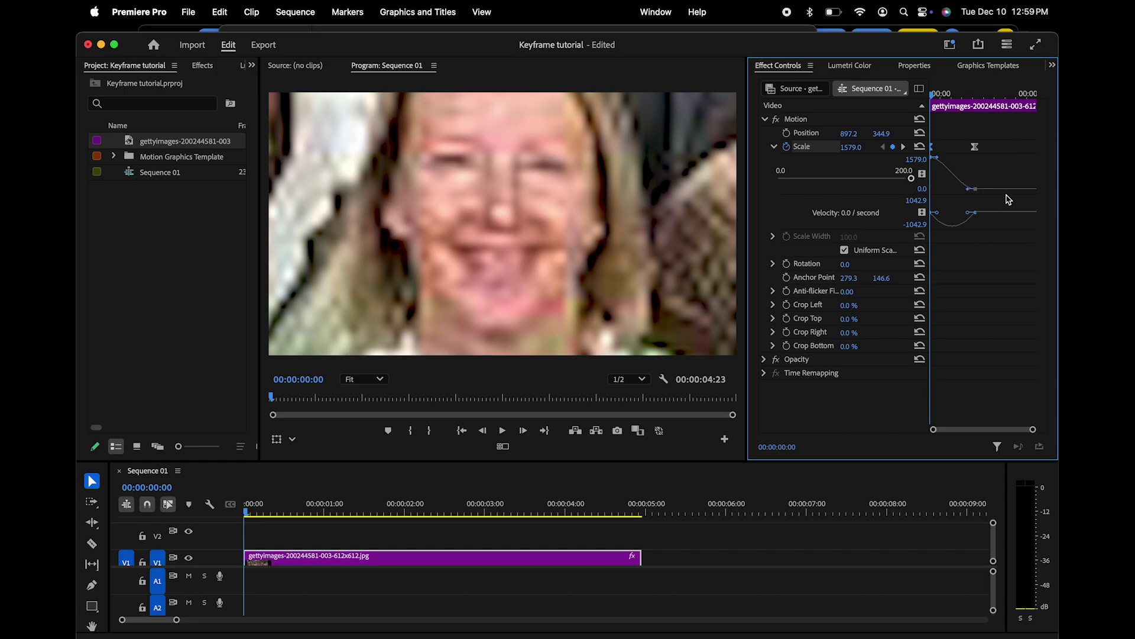
Step: Collapse the Scale graphs, play the eased zoom-out from the start, and replay it from the beginning
left_click(773, 148)
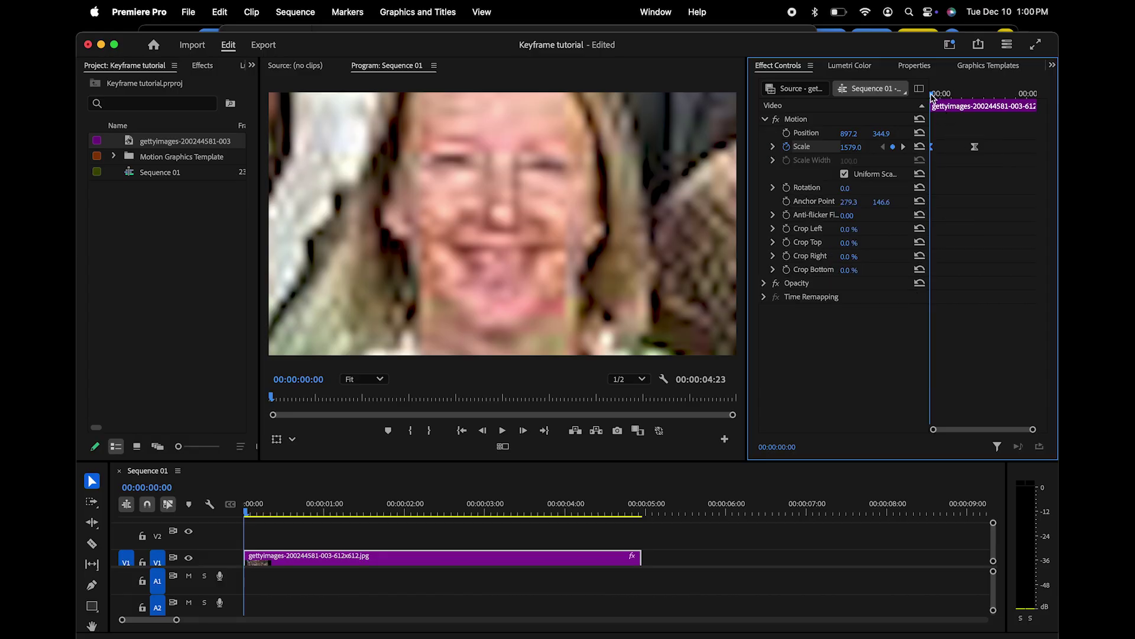
key("space")
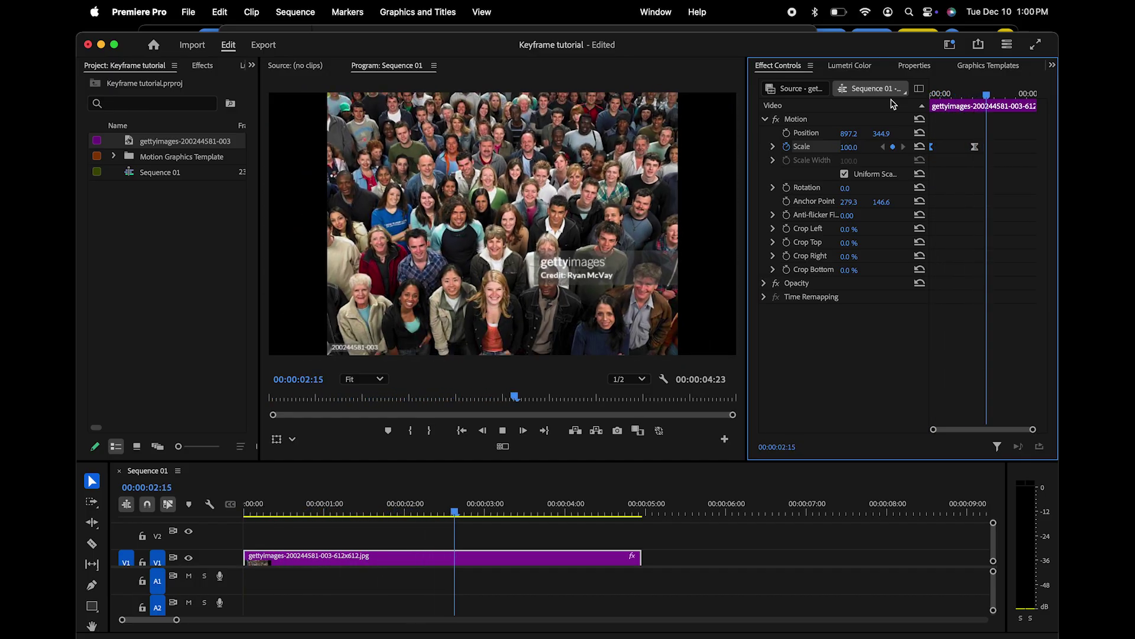
key("space")
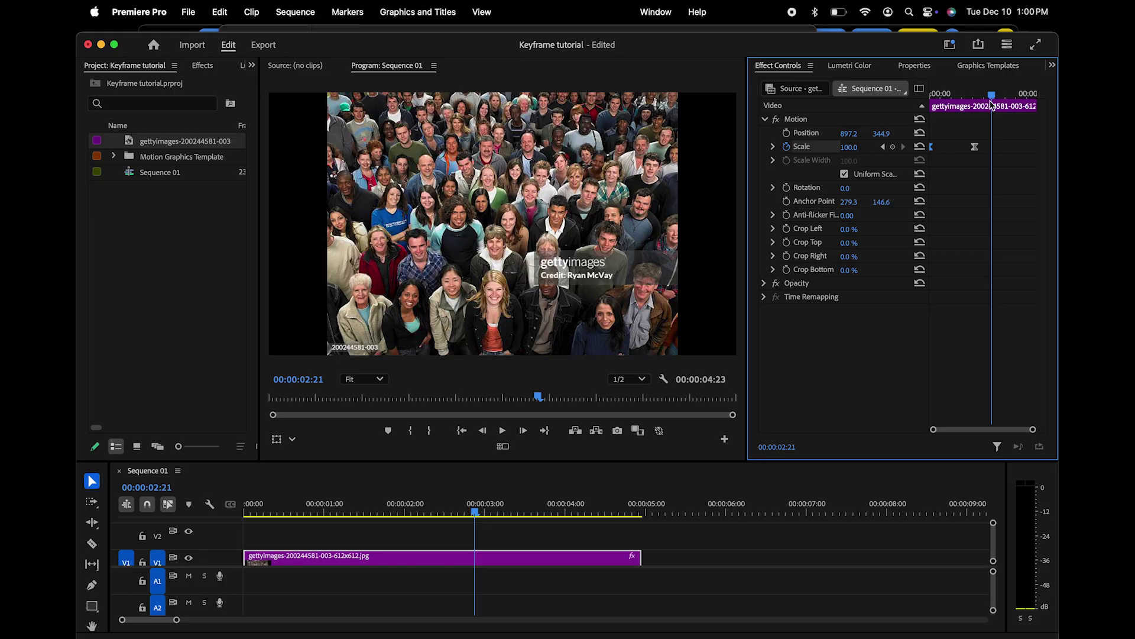
left_click_drag(992, 95, 923, 89)
key("space")
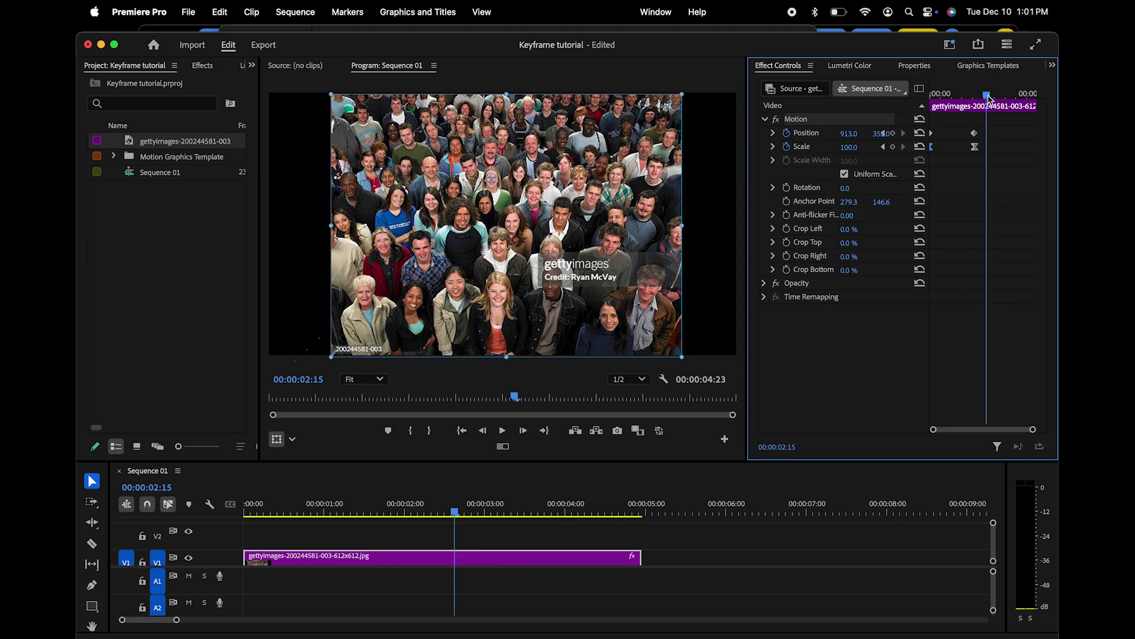
Step: Move the playhead to the ending Position keyframe at 00:00:02:02 and open that keyframe's options
left_click_drag(989, 99, 976, 99)
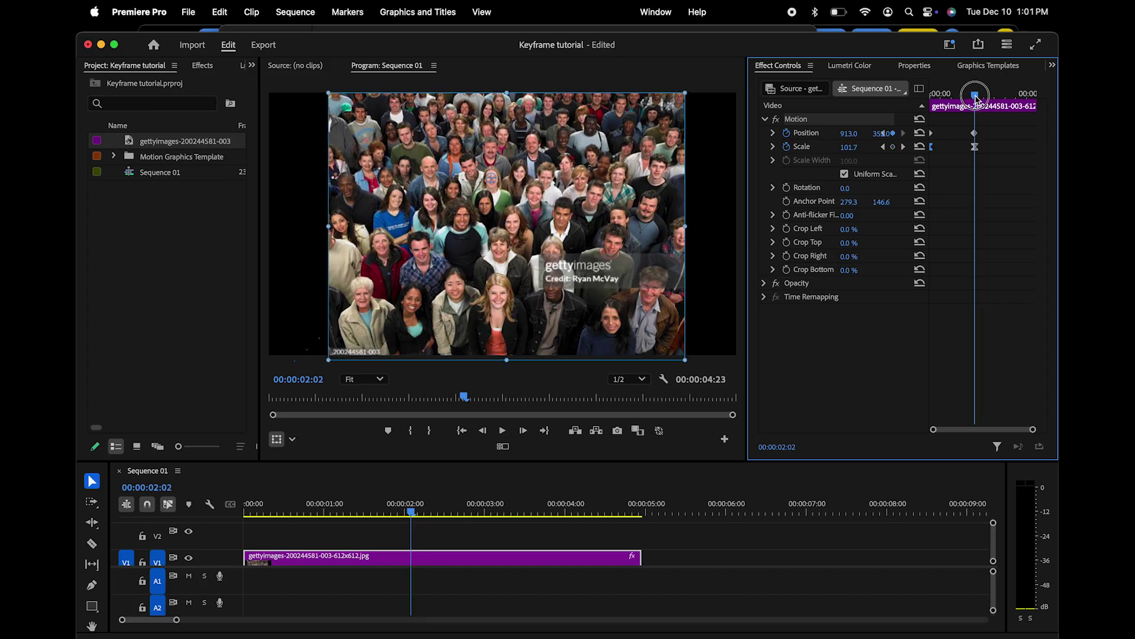
right_click(975, 133)
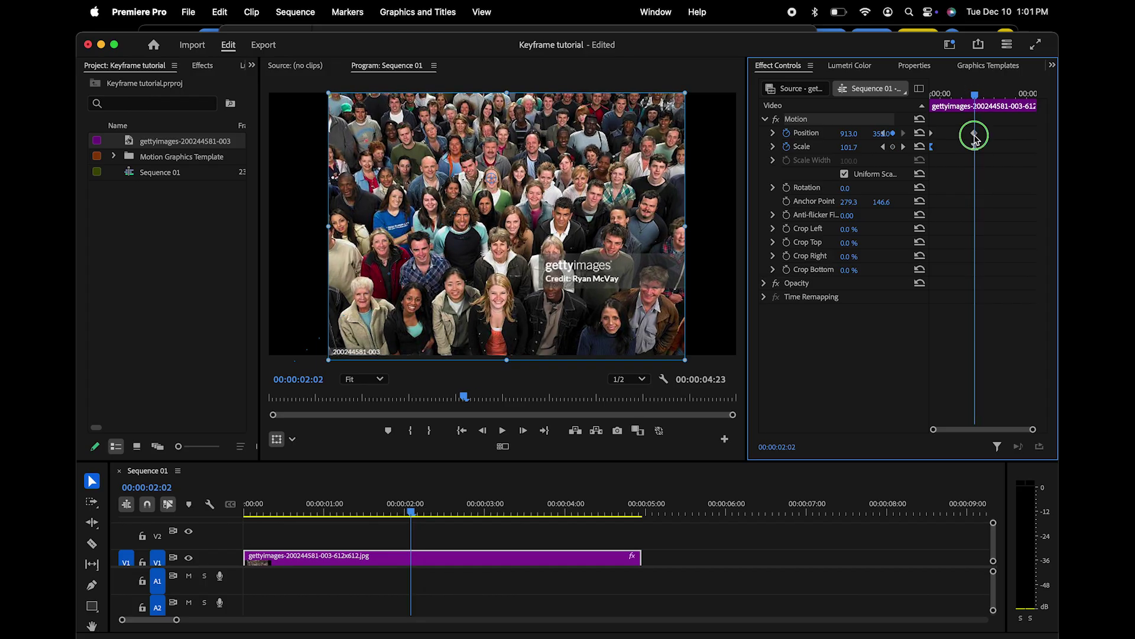
left_click(1005, 260)
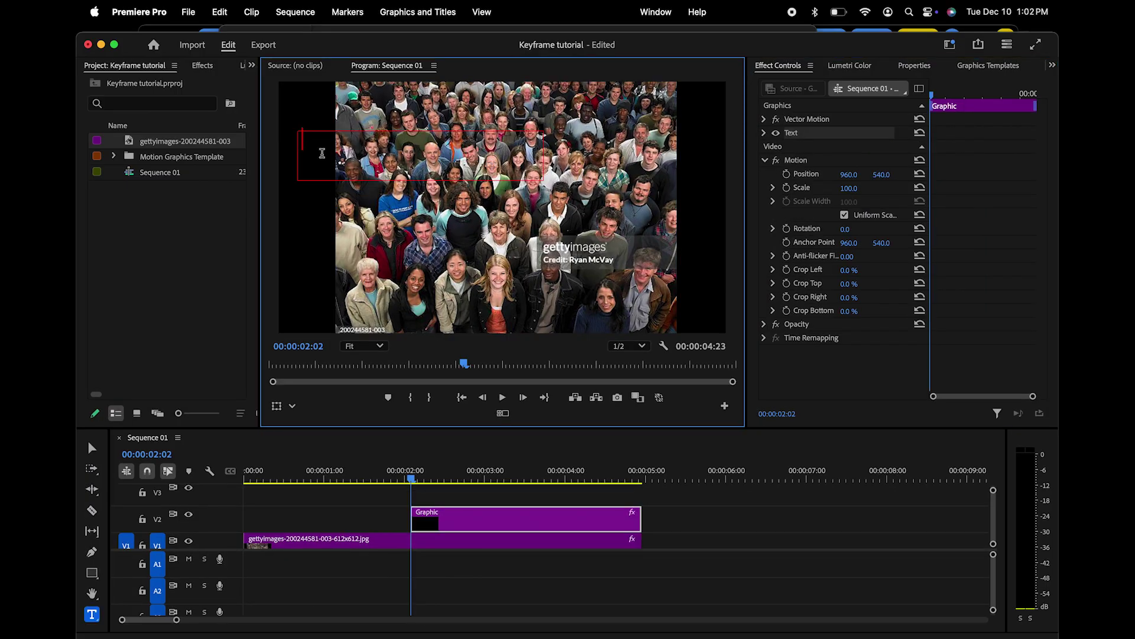
Step: Enter the title text "Everyone is here" over the upper crowd and widen its text box to span the full frame width
type("Everyone")
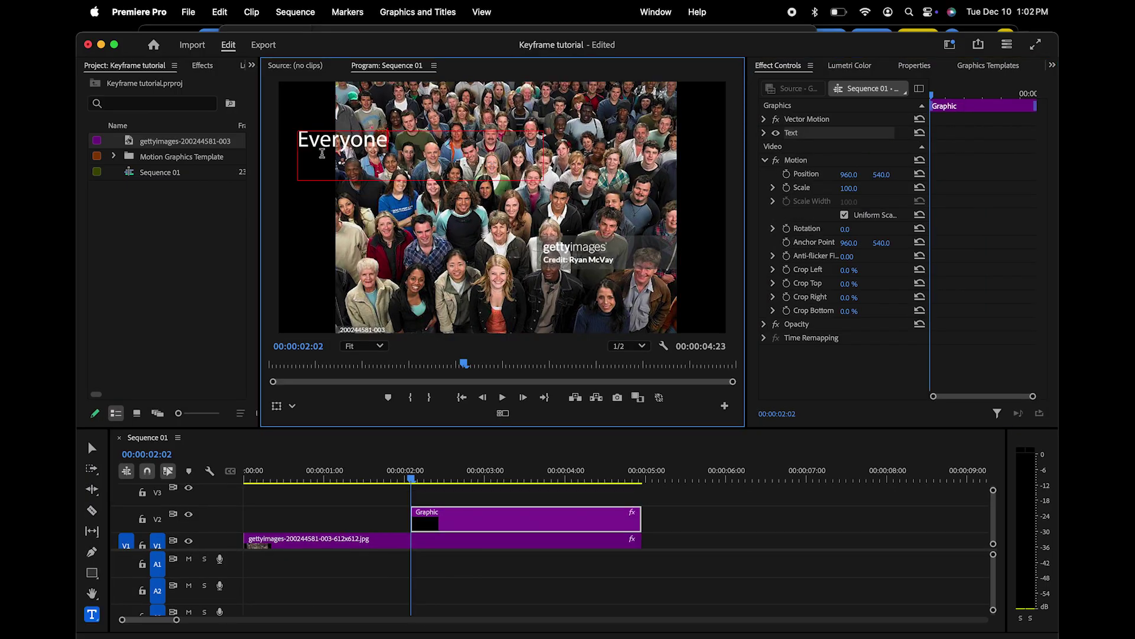
type(" is here")
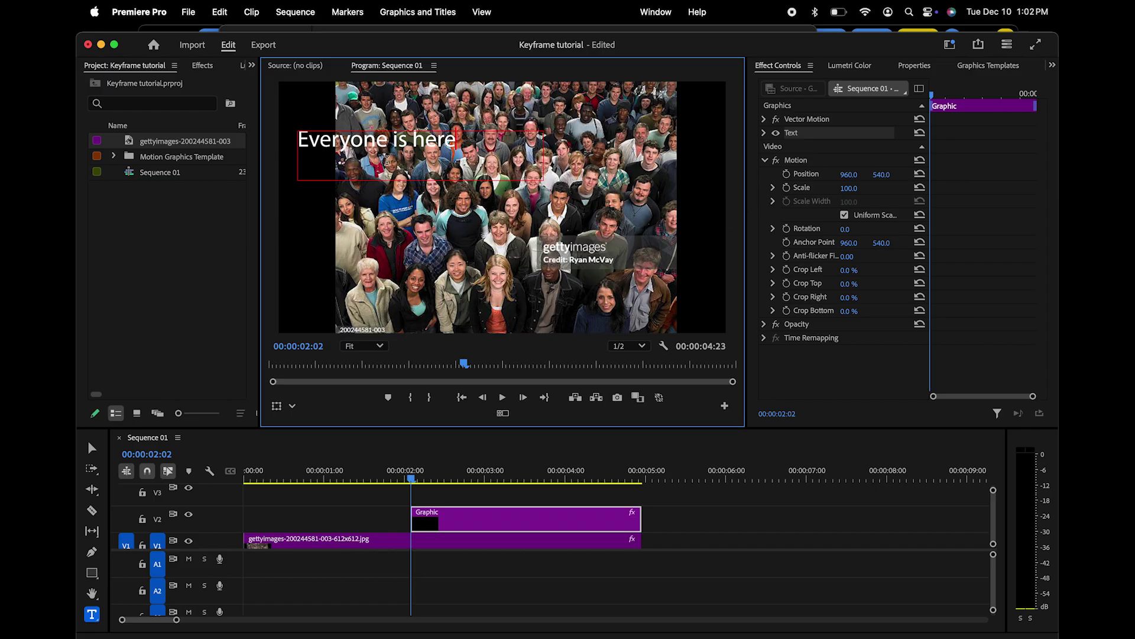
left_click(92, 448)
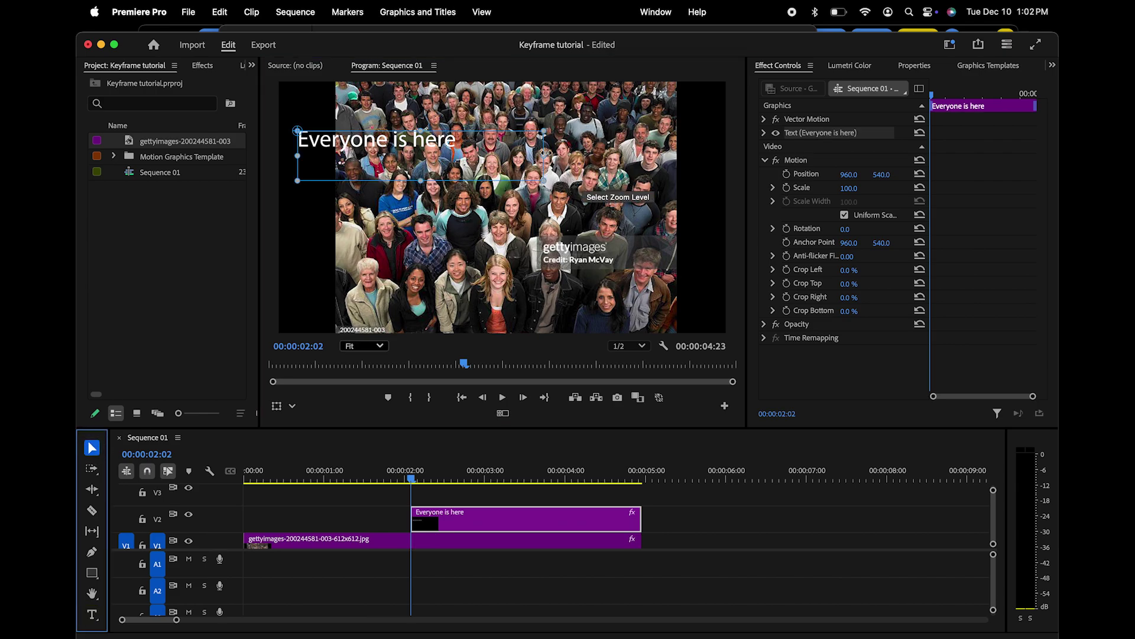
left_click_drag(544, 156, 725, 158)
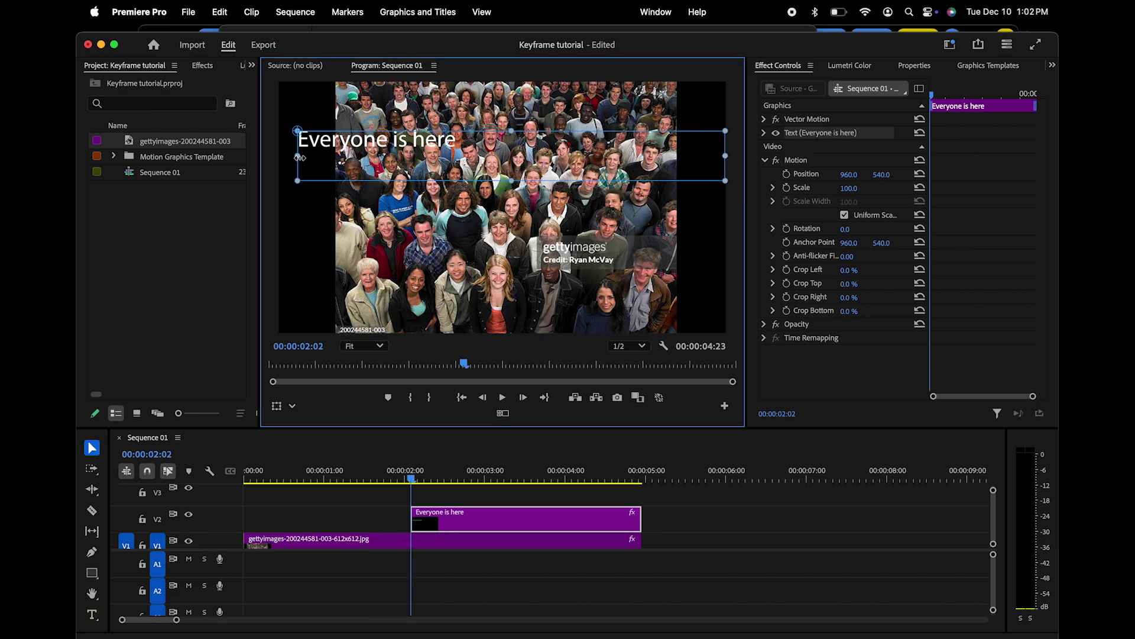
left_click_drag(300, 157, 282, 157)
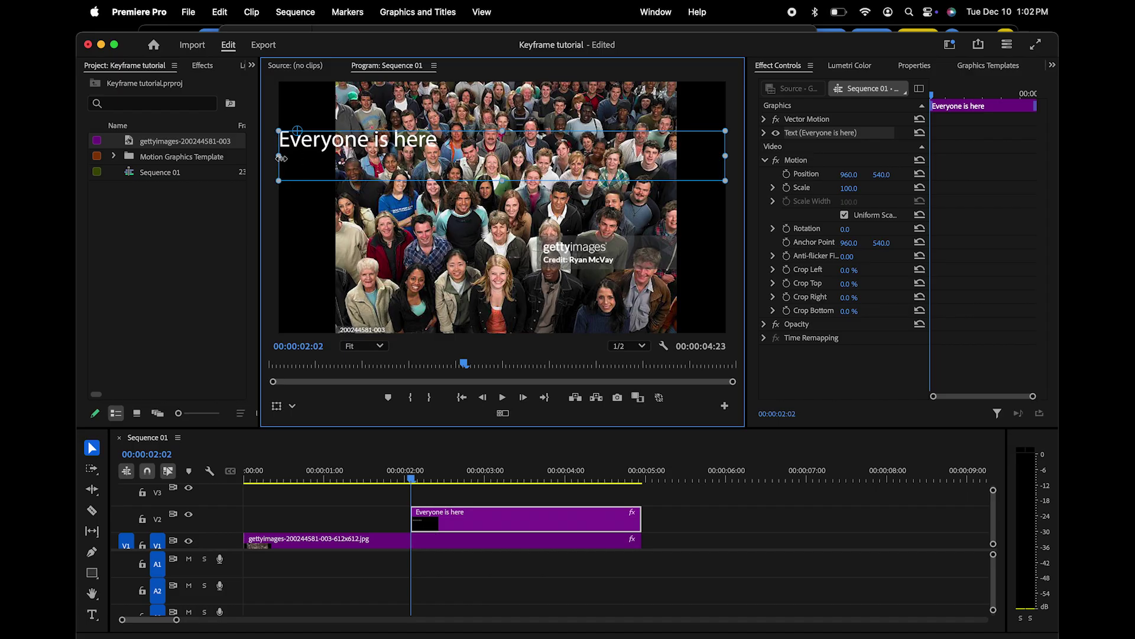
Step: Center-align the "Everyone is here" text within its text box
double_click(334, 146)
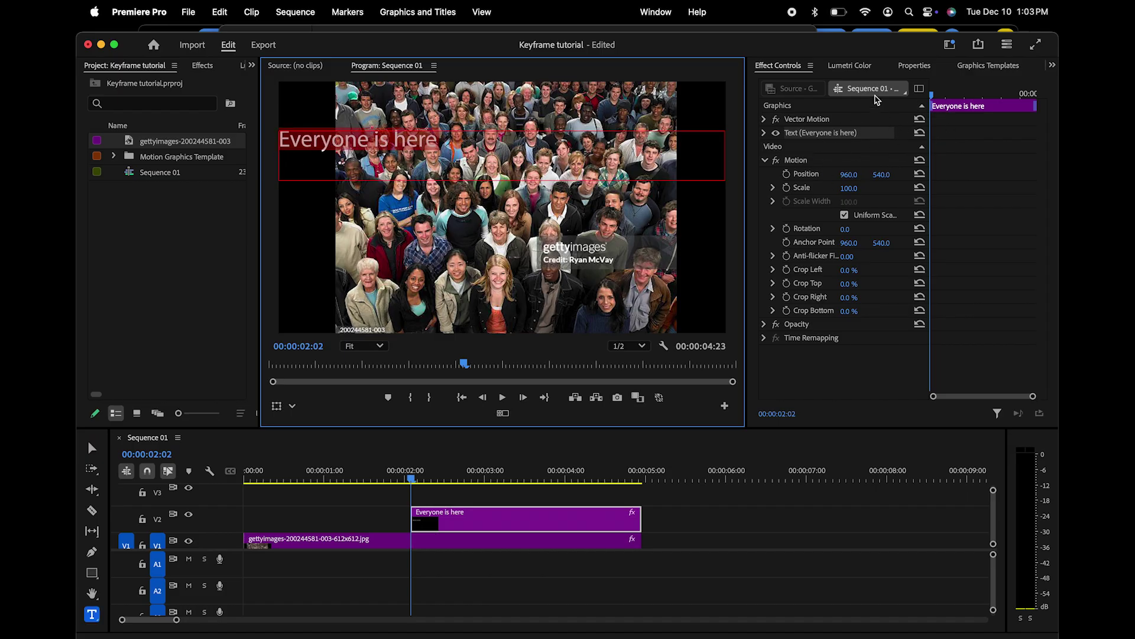
left_click(990, 82)
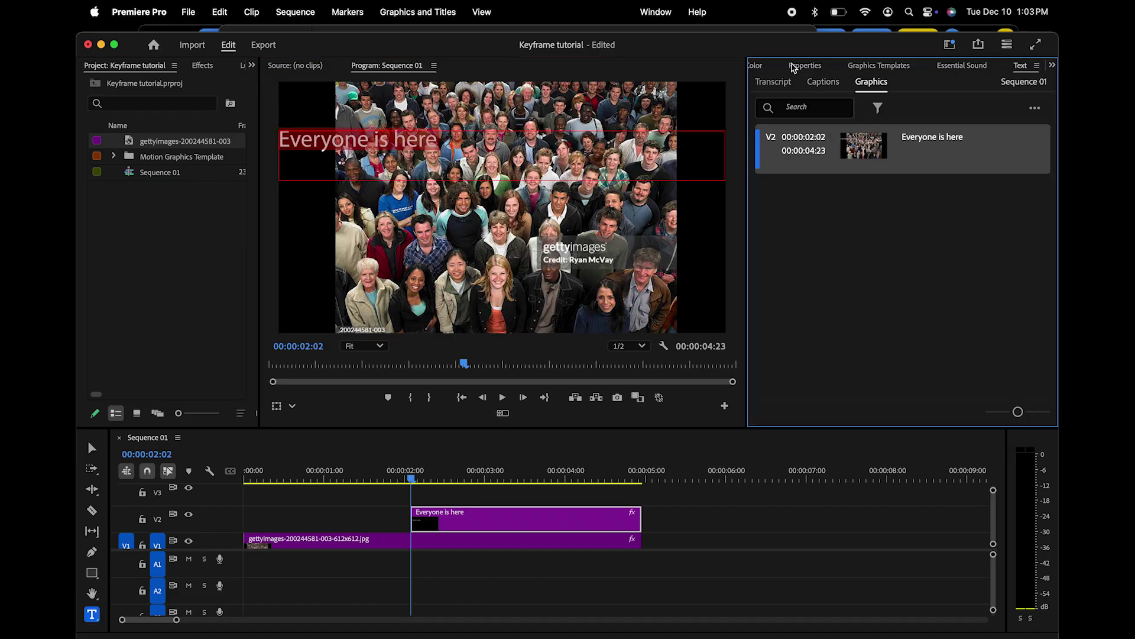
left_click(803, 66)
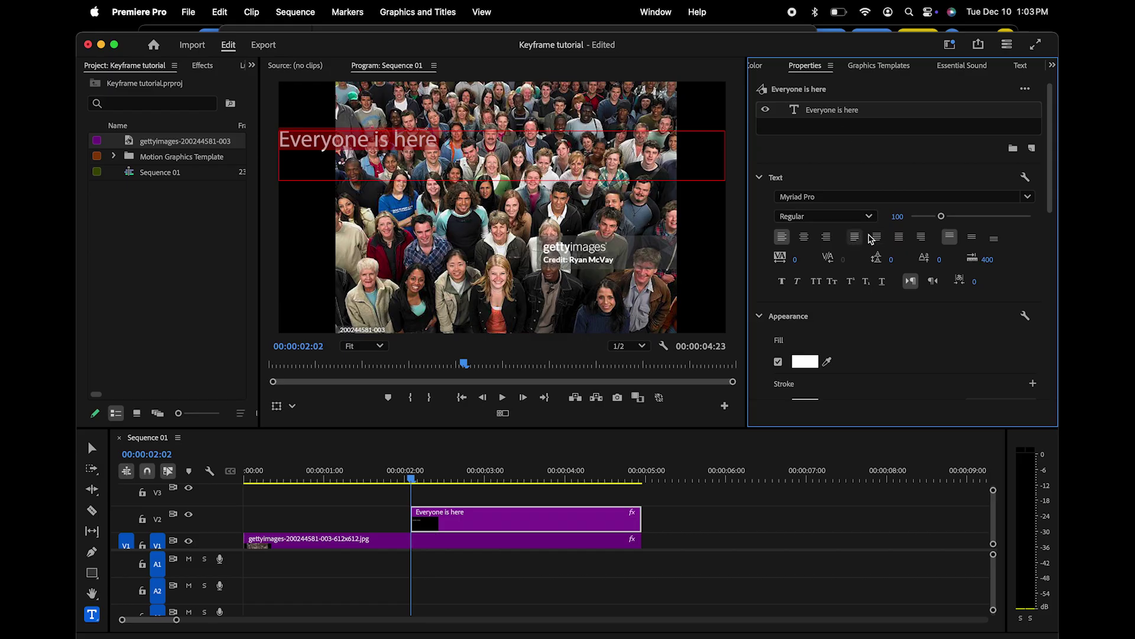
left_click(804, 237)
key("super+t")
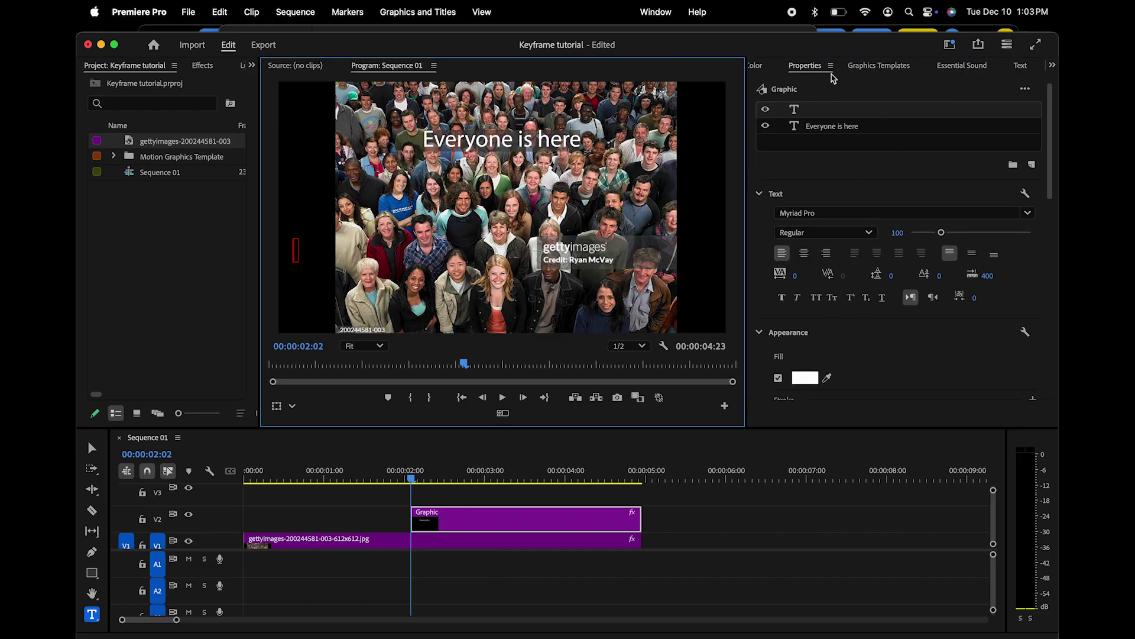
left_click(763, 69)
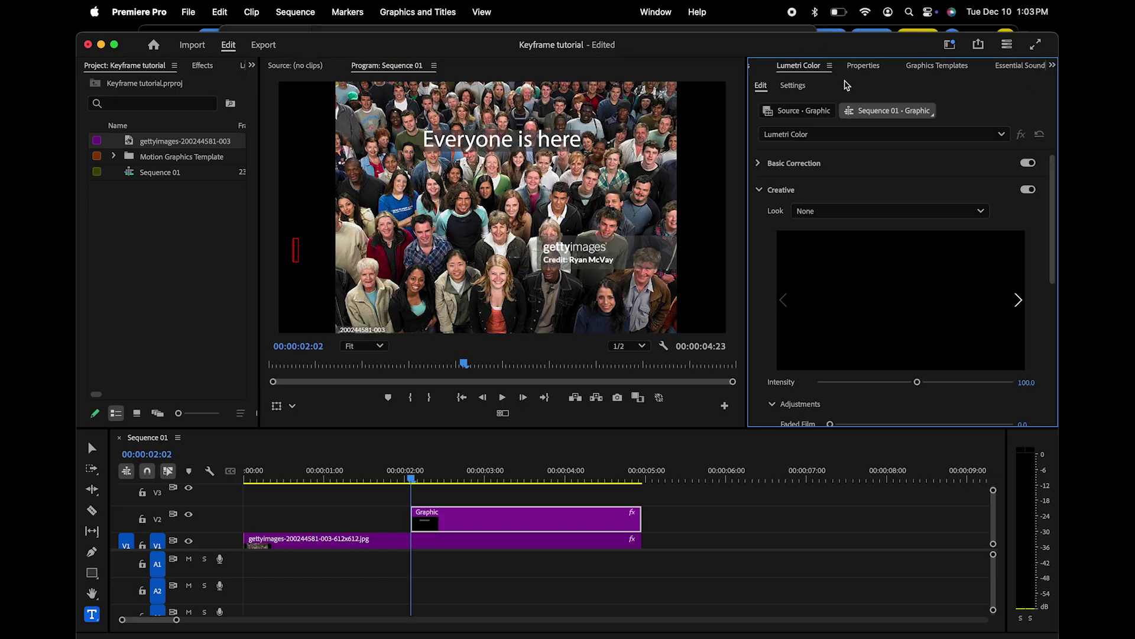
left_click(865, 66)
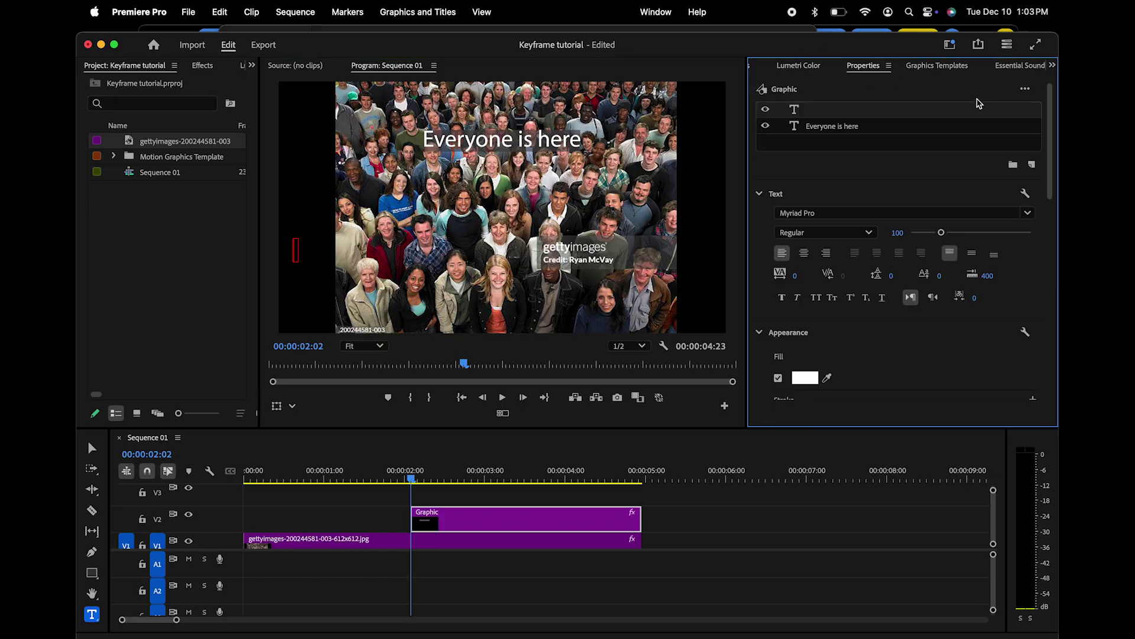
Step: Show the effect controls and draw a rectangle bar over the title, stretching it to span the full frame width
left_click(1053, 65)
left_click(1028, 87)
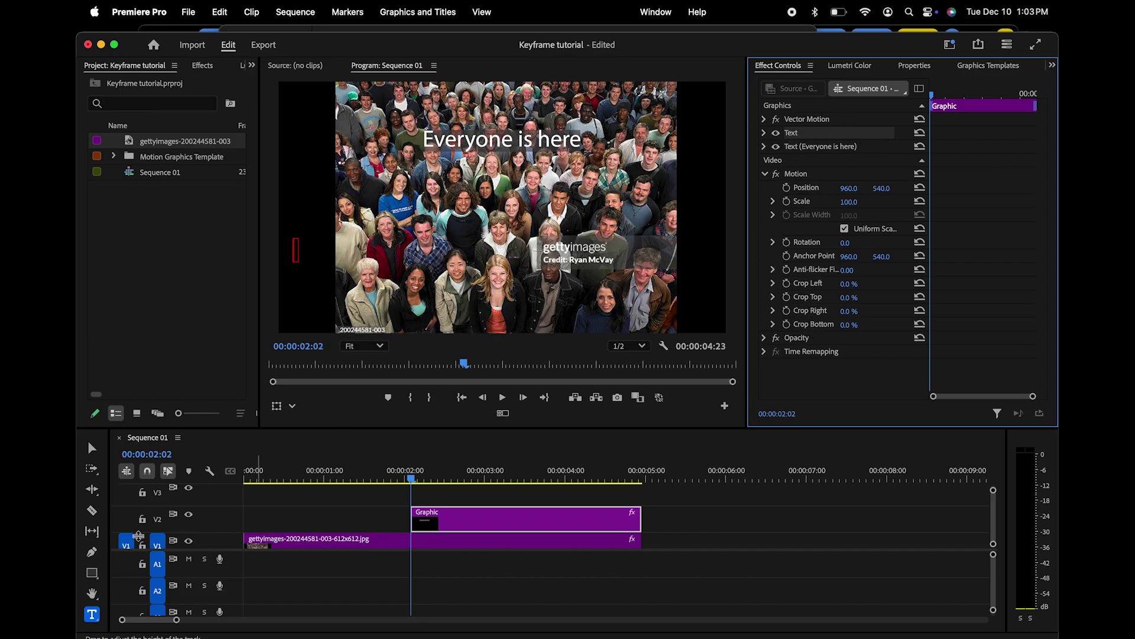
left_click(92, 572)
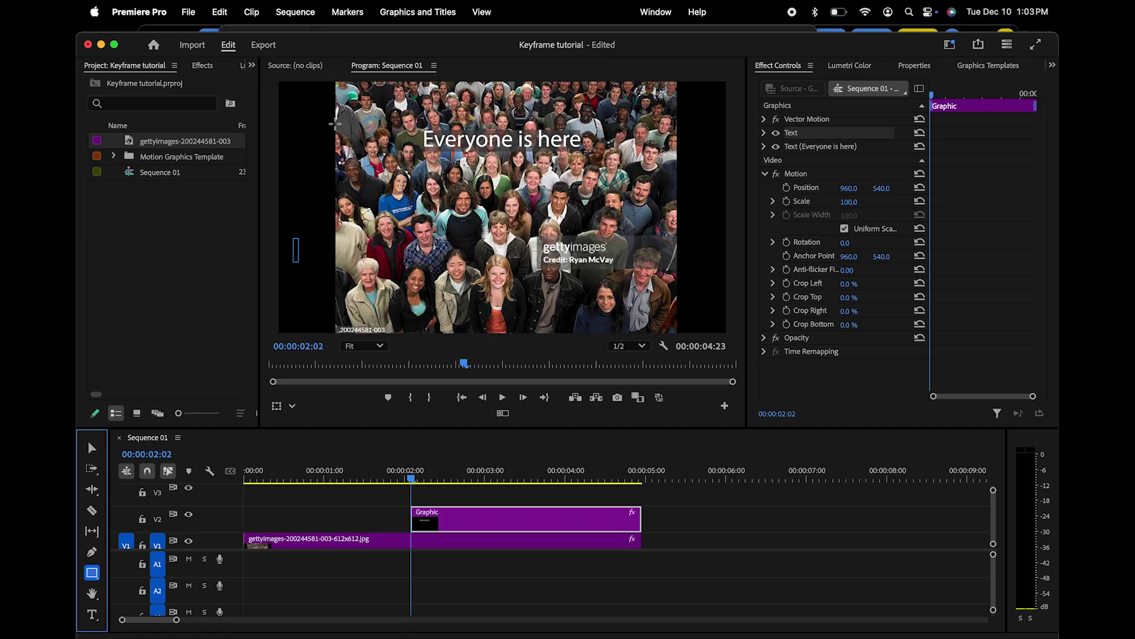
left_click(311, 127)
mouse_move(311, 128)
left_mouse_down()
mouse_move(473, 155)
mouse_move(727, 166)
left_mouse_up()
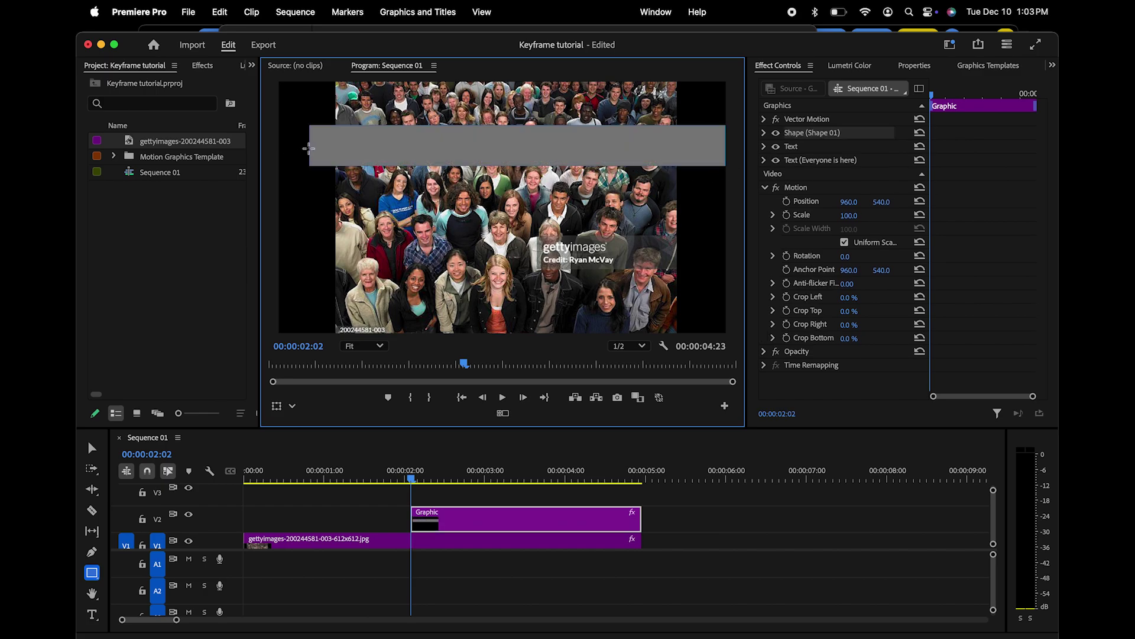
key("v")
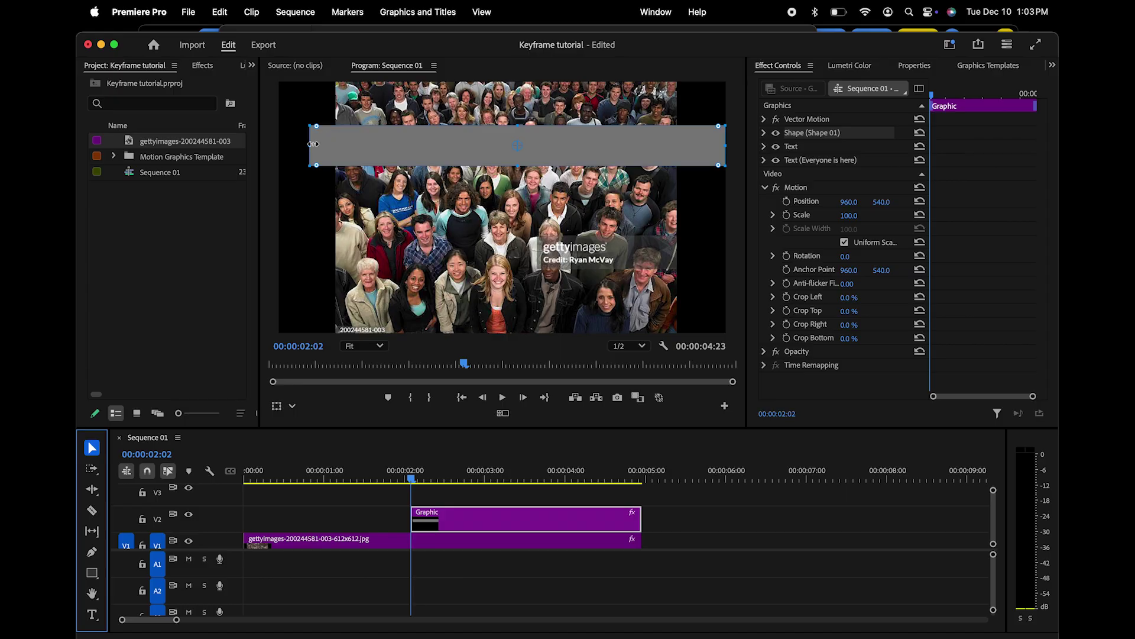
left_click_drag(312, 147, 281, 147)
scroll(541, 506, "up", 2)
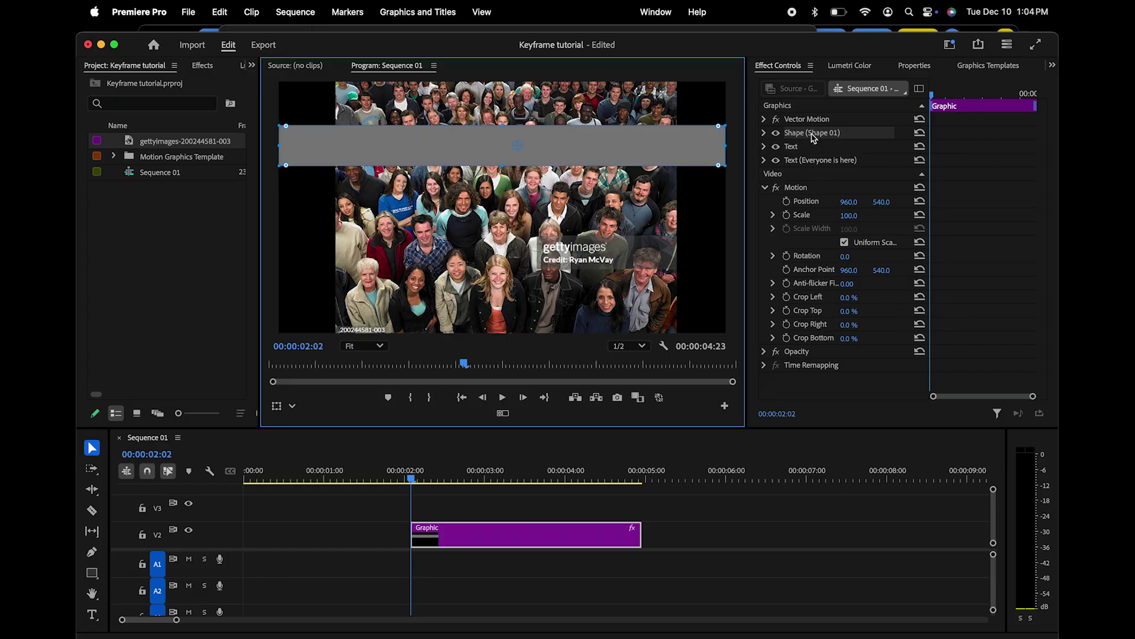
Step: Place the "Everyone is here" text layer above the rectangle shape and delete the empty text layer
mouse_move(809, 135)
left_mouse_down()
mouse_move(808, 149)
mouse_move(822, 153)
left_mouse_up()
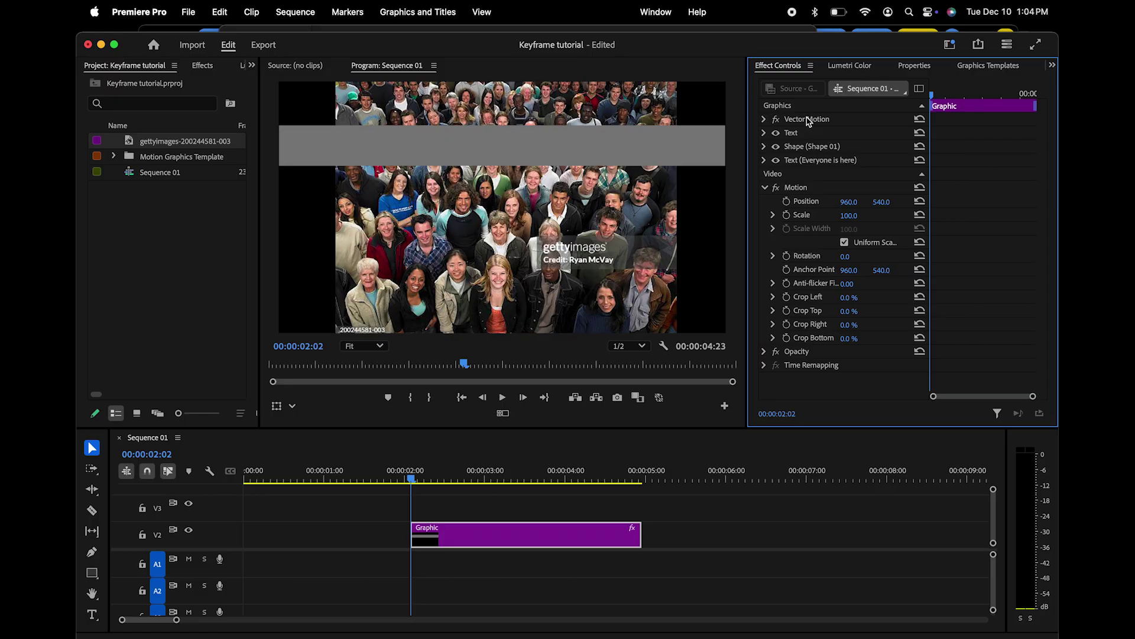
left_click(776, 147)
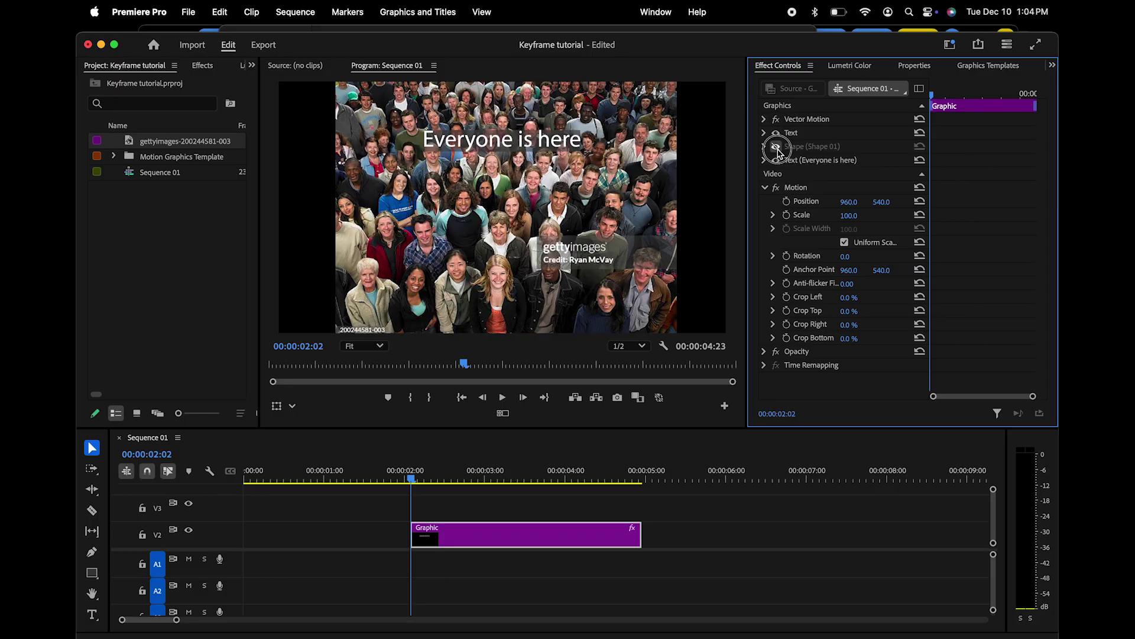
left_click(777, 146)
left_click_drag(789, 160, 840, 138)
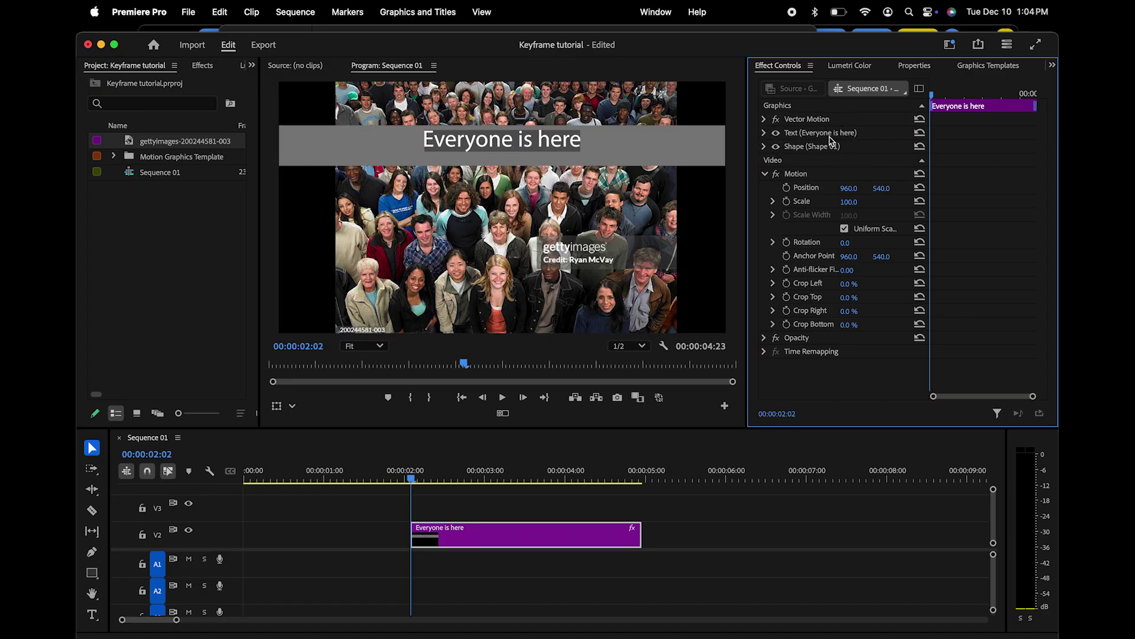
Step: Set the rectangle's fill to a solid bright blue and collapse the text and shape settings
left_click(764, 146)
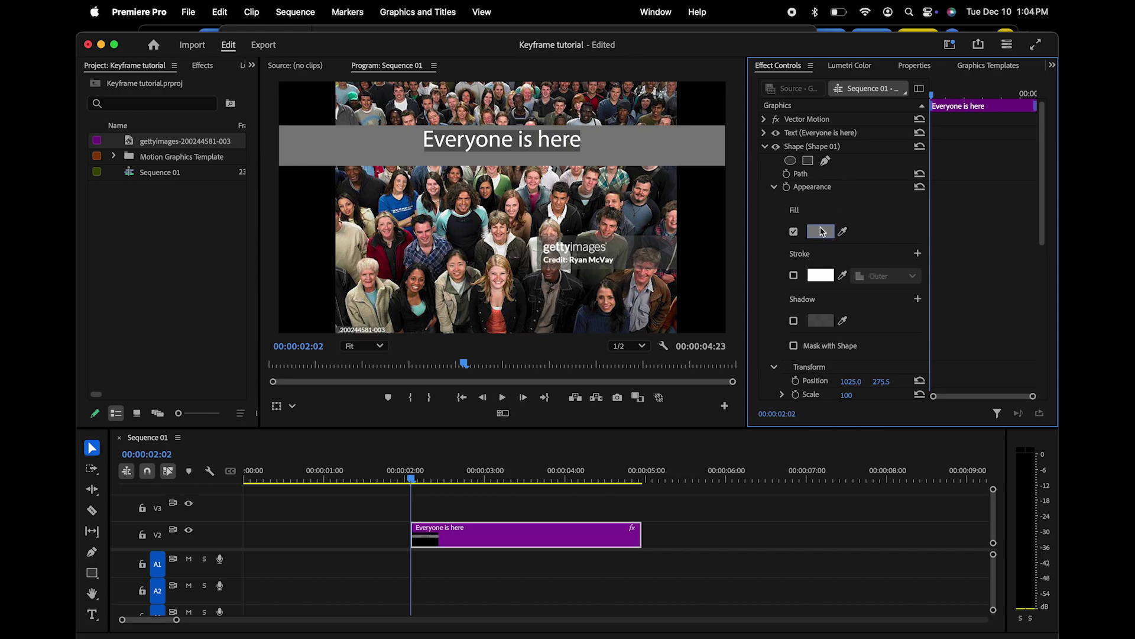
left_click(821, 231)
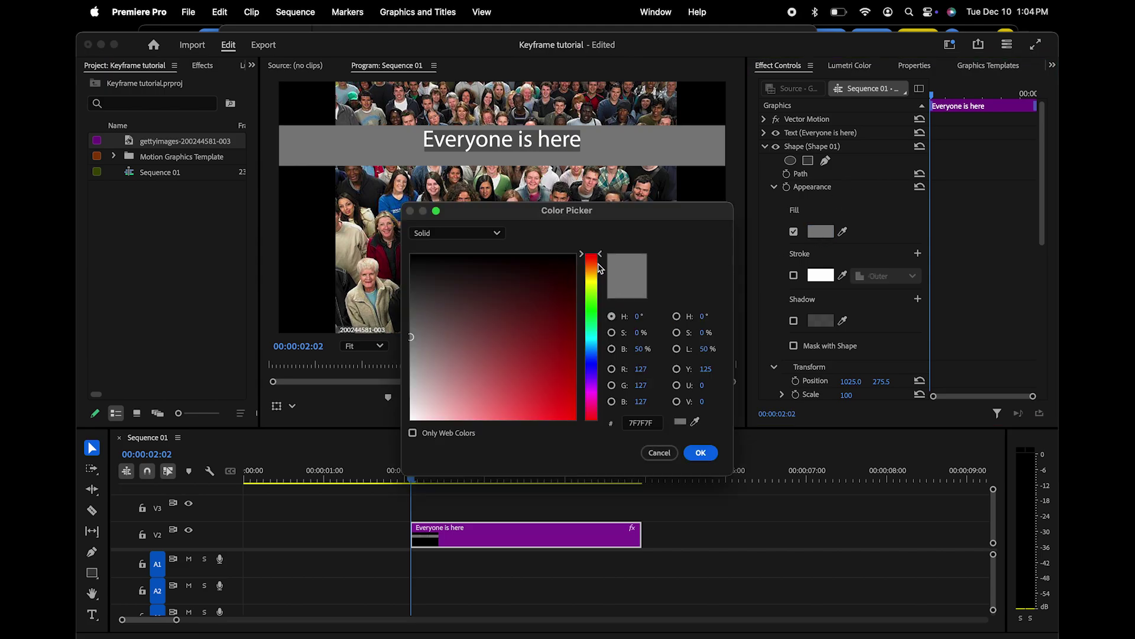
mouse_move(599, 254)
left_mouse_down()
mouse_move(603, 356)
mouse_move(603, 344)
left_mouse_up()
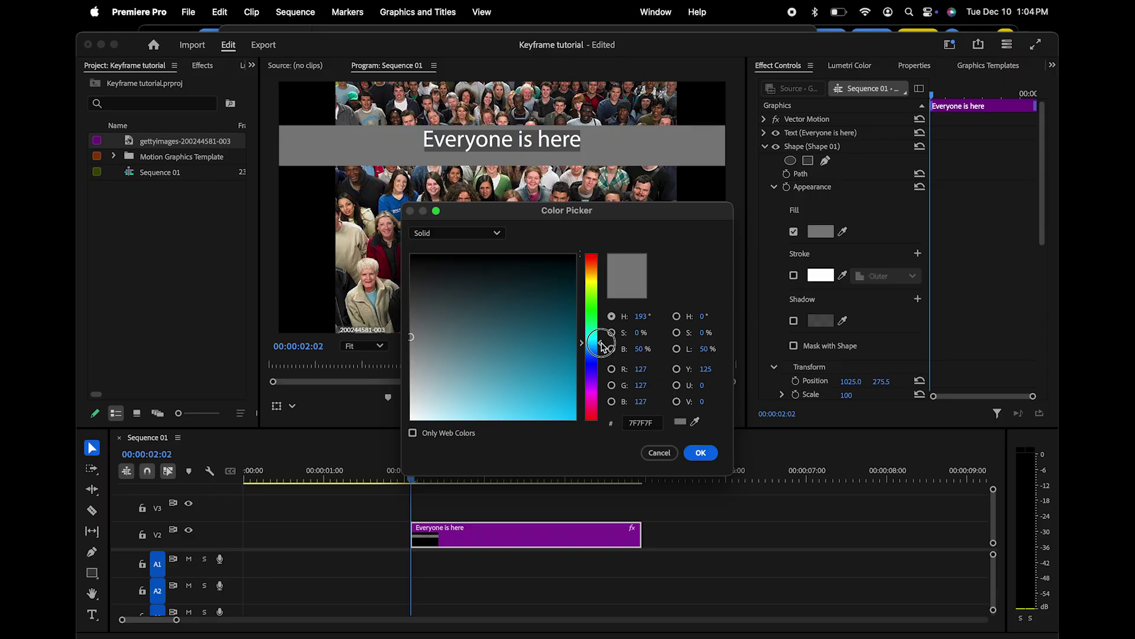
left_click(698, 453)
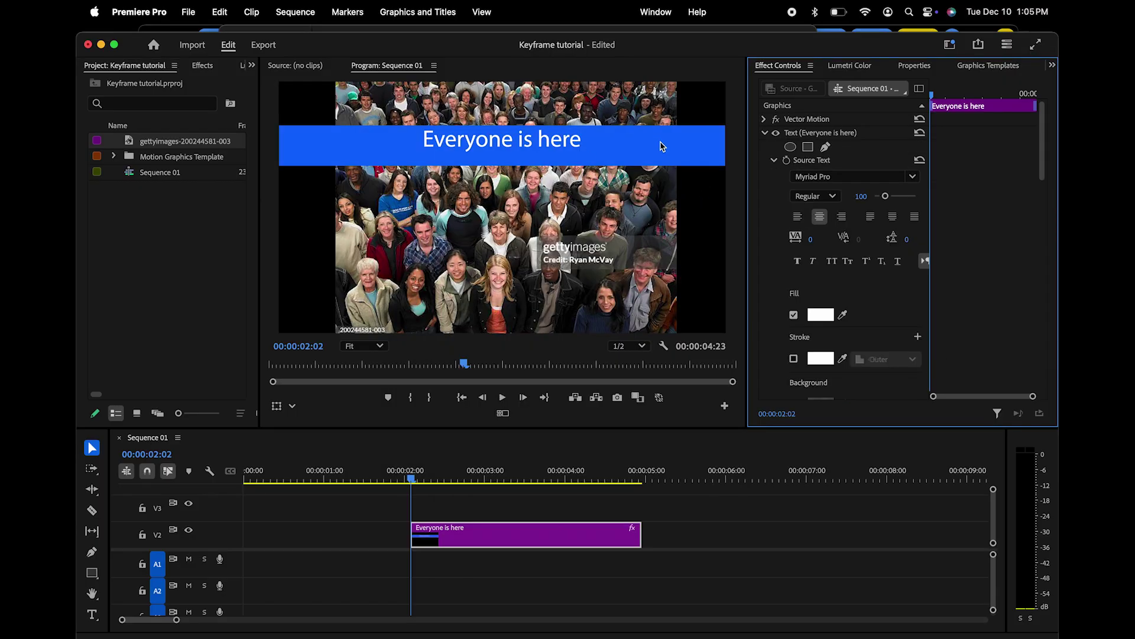
left_click(765, 132)
left_click(764, 146)
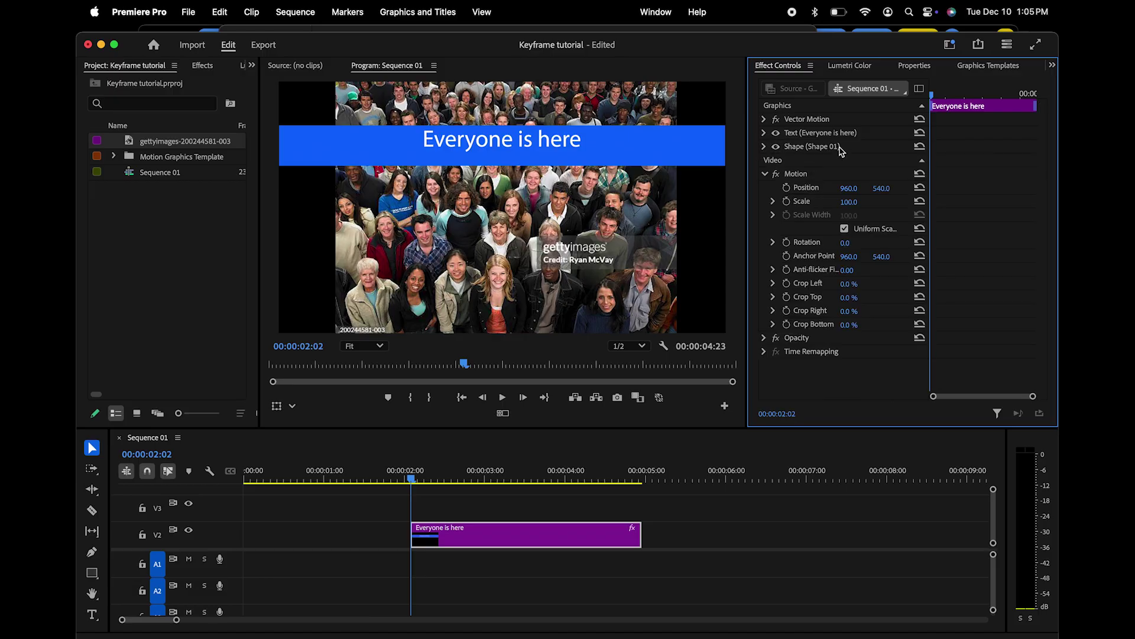
Step: Examine the title graphic's Vector Motion, text and shape settings, and collapse them again
left_click(808, 121)
left_click(764, 119)
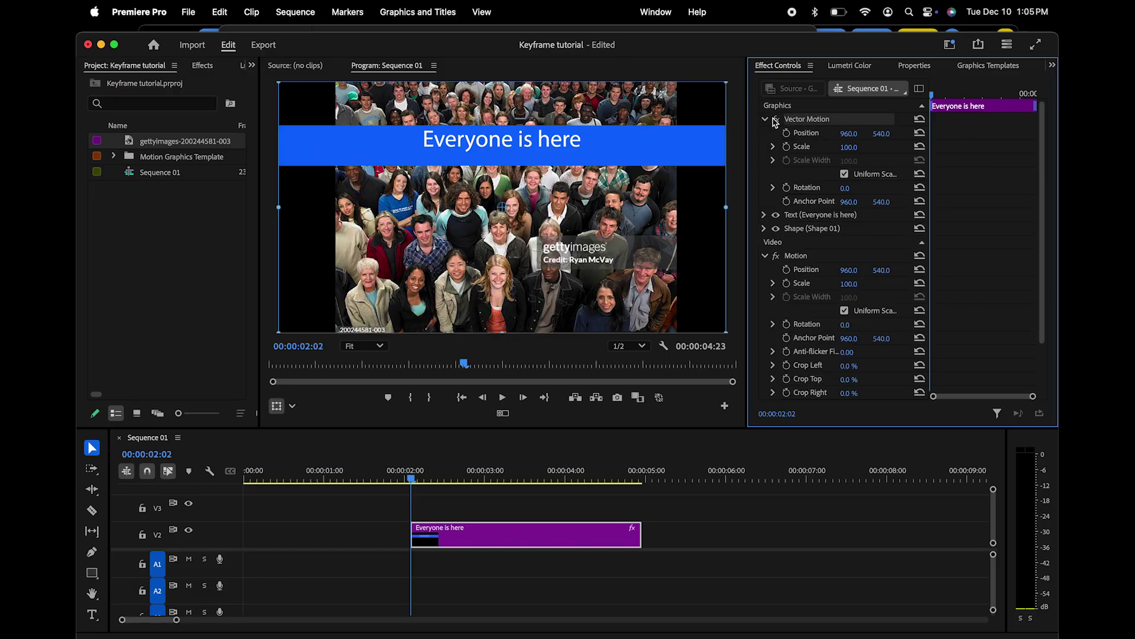
left_click(765, 214)
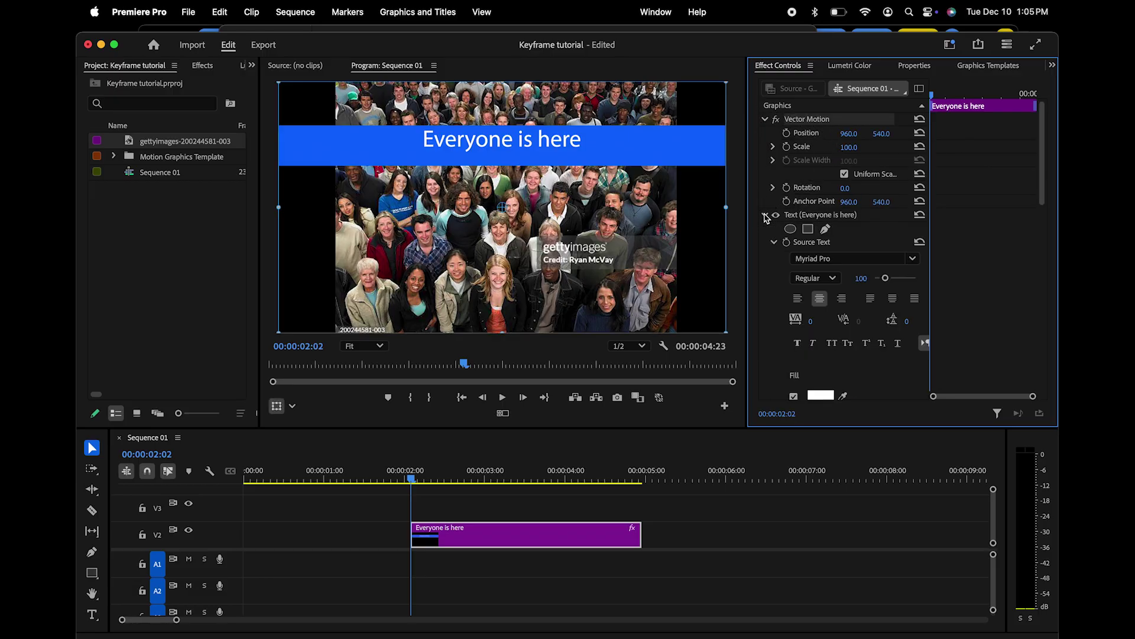
left_click(710, 145)
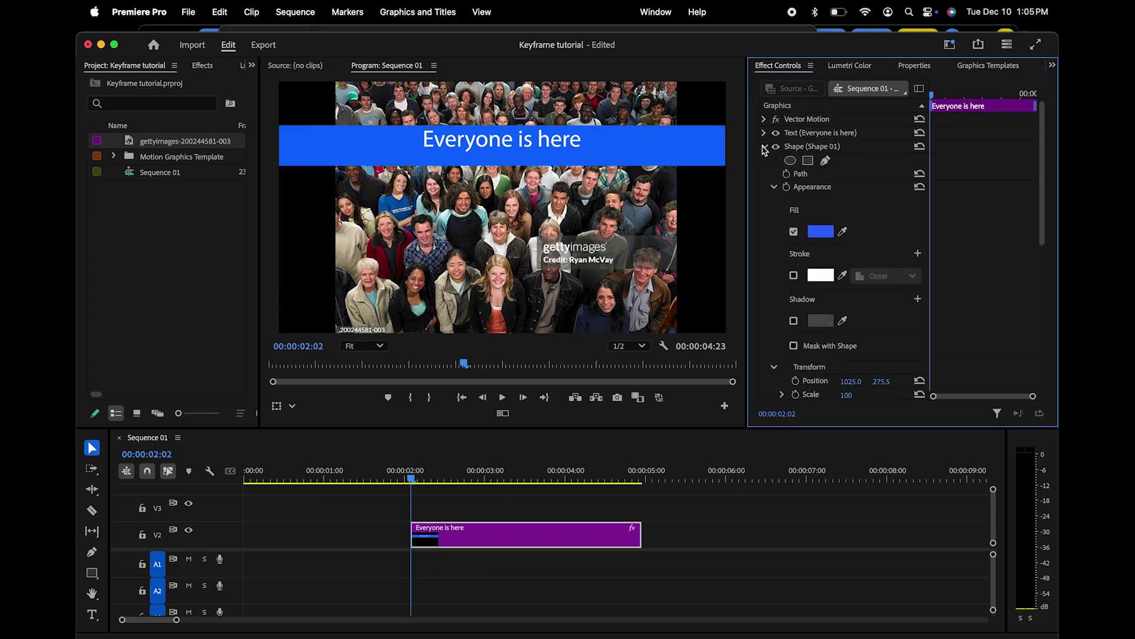
left_click(764, 146)
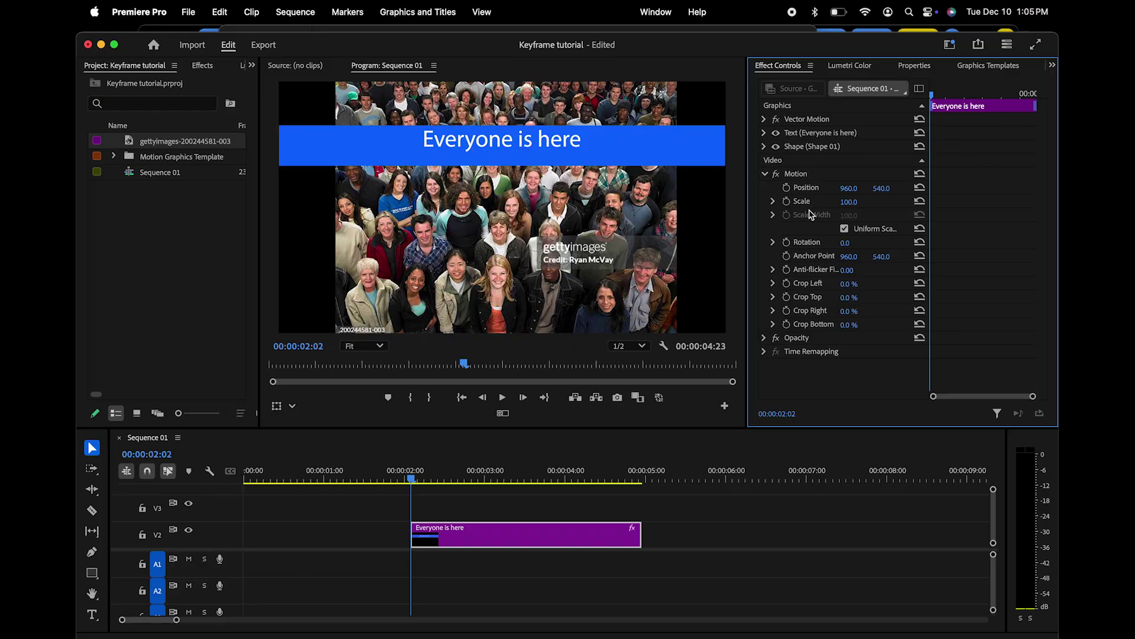
Step: Start keyframing the blue bar shape's position at 00:00:02:02 with X at -893.0, outside the frame
left_click(766, 173)
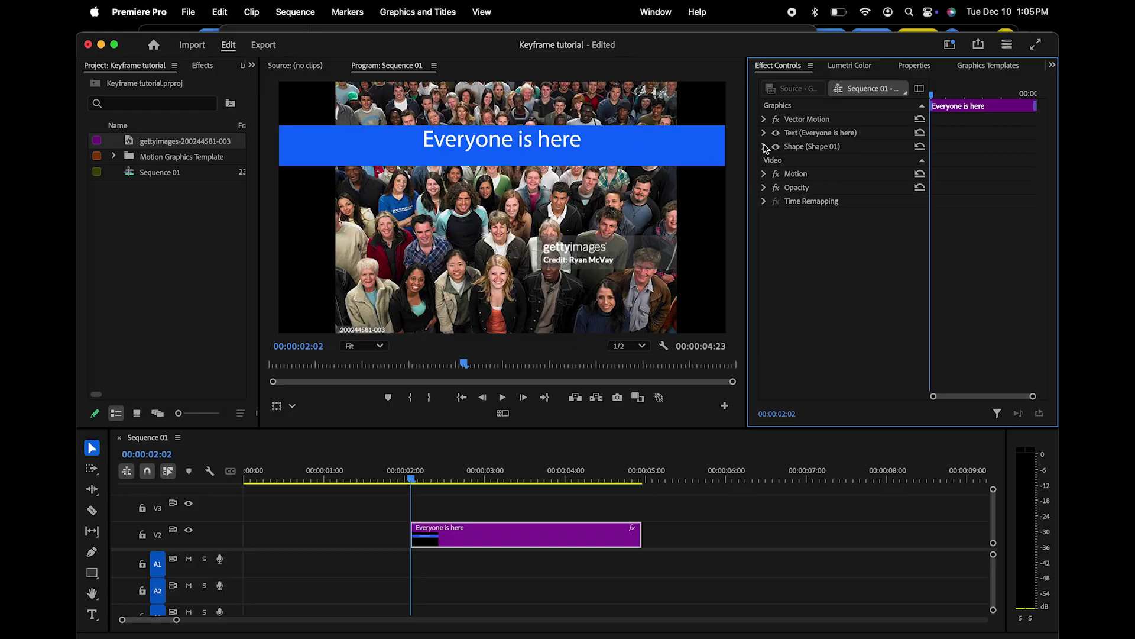
left_click(764, 147)
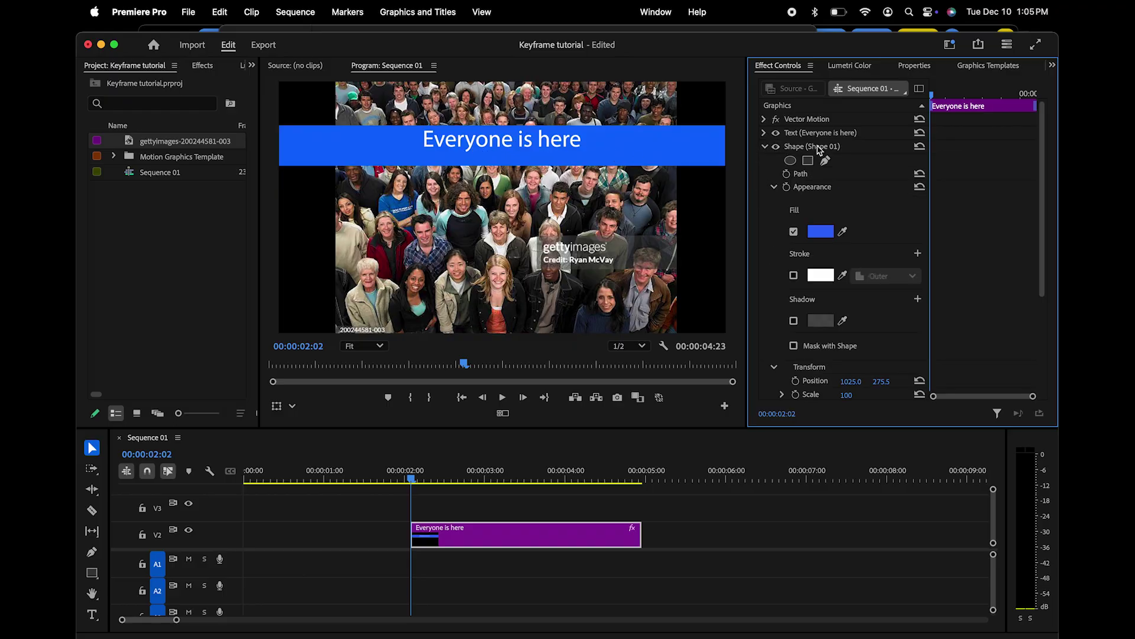
scroll(842, 273, "down", 5)
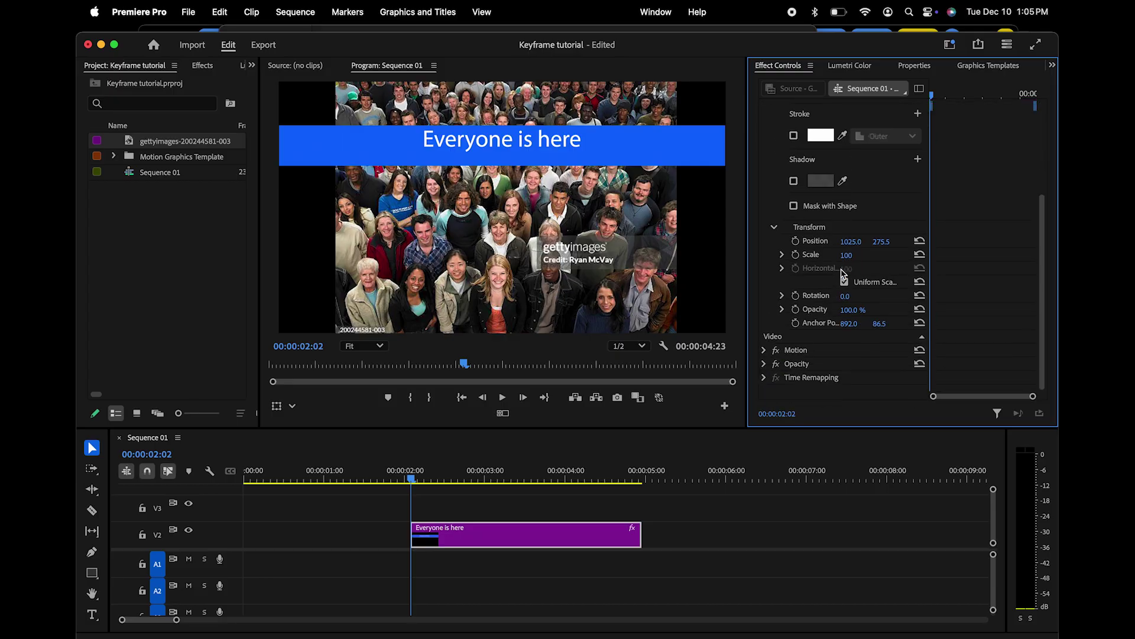
left_click(796, 241)
left_click_drag(851, 242, 630, 242)
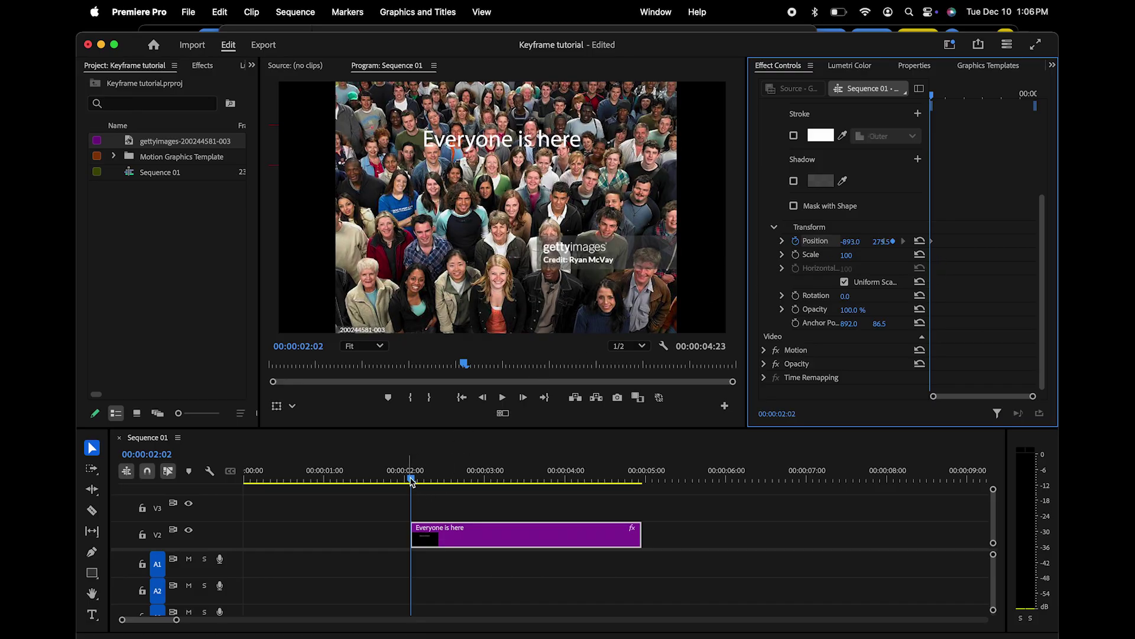
Step: Add a position keyframe for the bar at 00:00:03:15 at 1026.0, 248.0 so it spans the frame behind the title
scroll(820, 237, "up", 5)
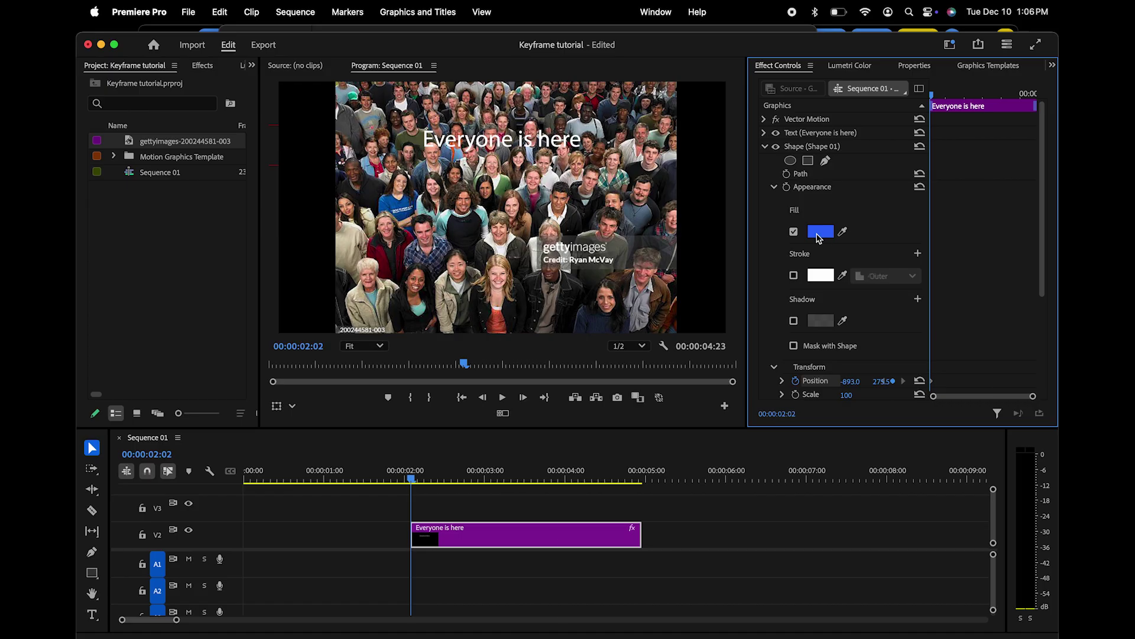
left_click_drag(935, 96, 989, 102)
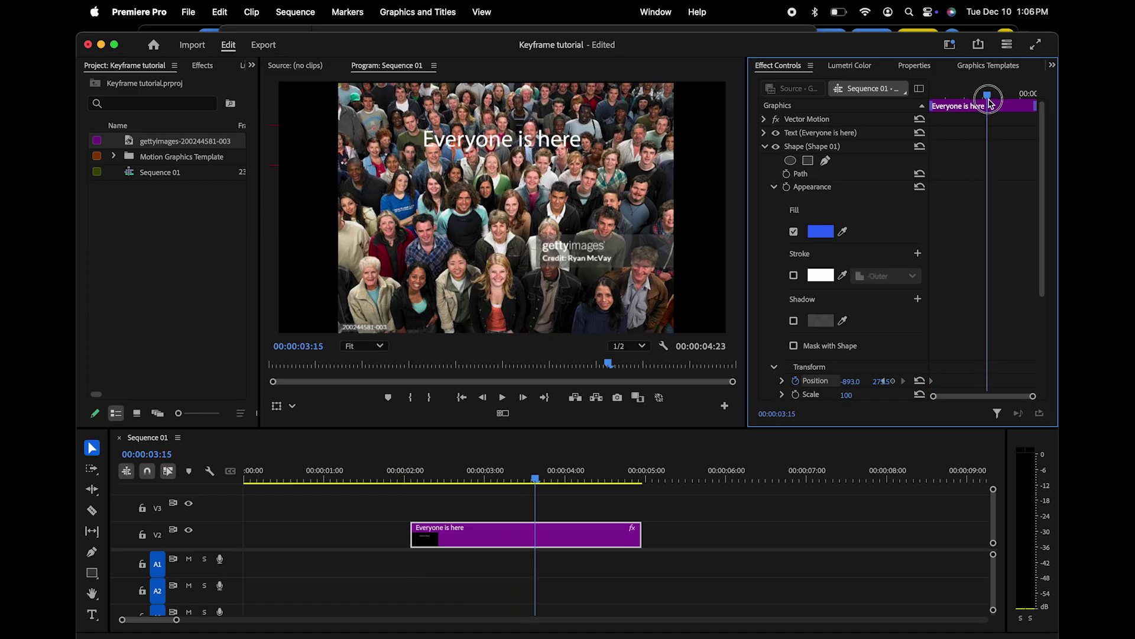
scroll(862, 257, "down", 5)
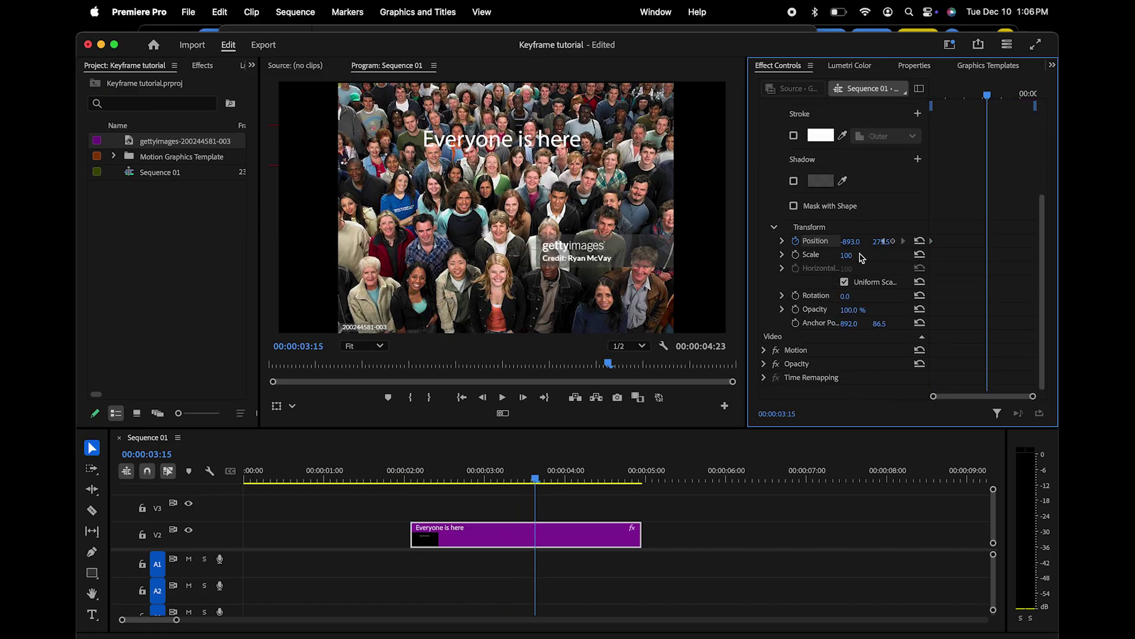
left_click(921, 241)
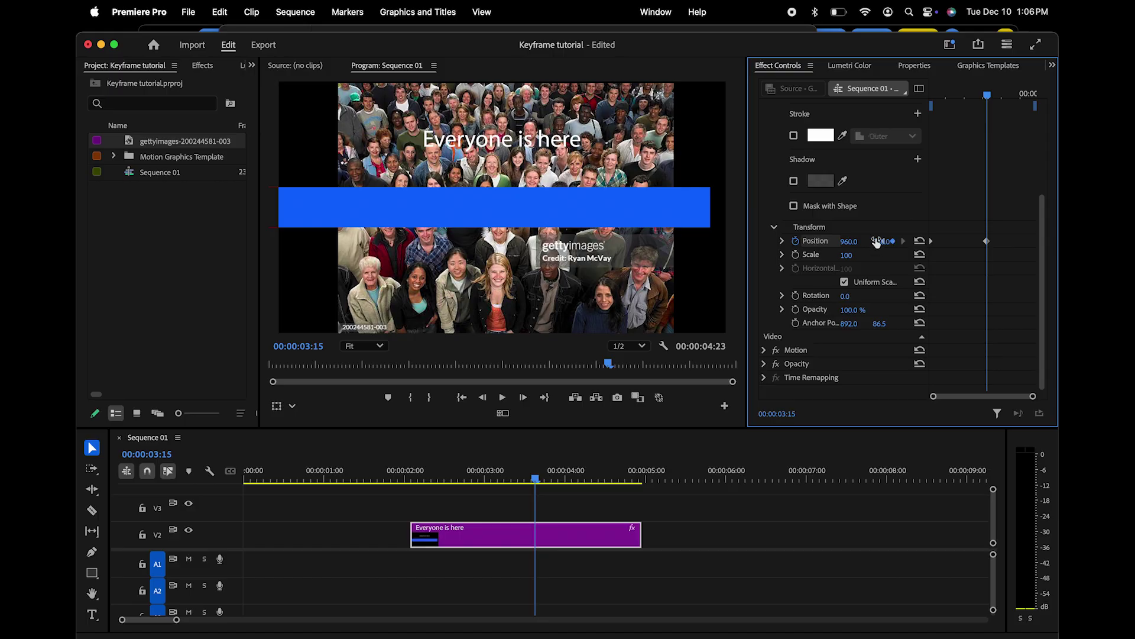
left_click(879, 242)
left_click(903, 242)
left_click_drag(749, 251, 653, 244)
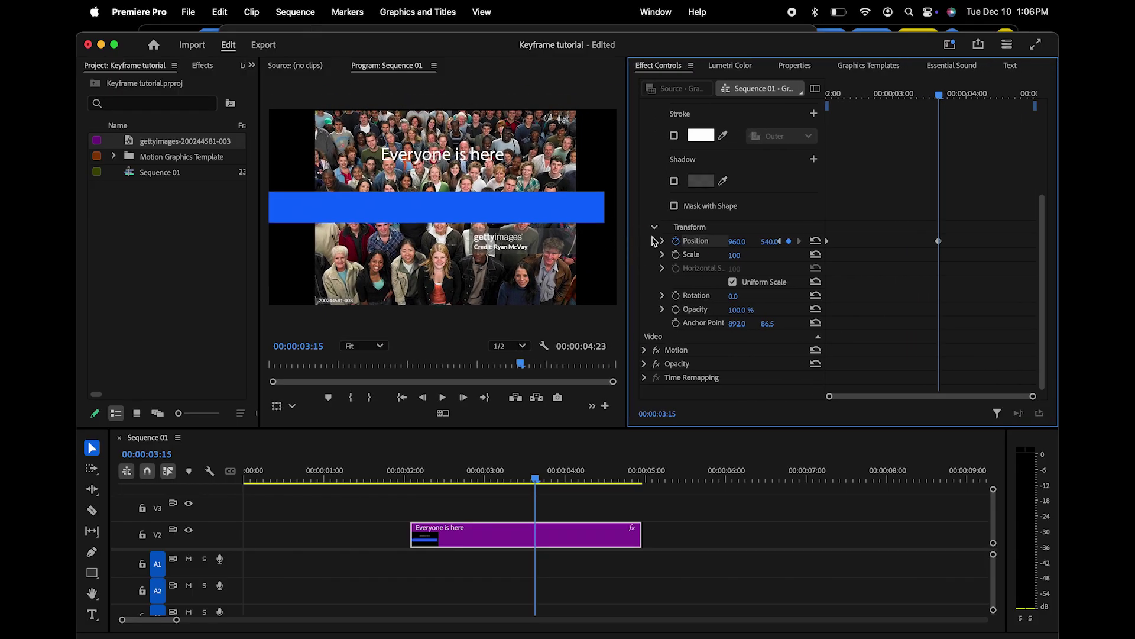
left_click(767, 241)
mouse_move(767, 241)
left_mouse_down()
mouse_move(595, 241)
mouse_move(771, 241)
left_mouse_up()
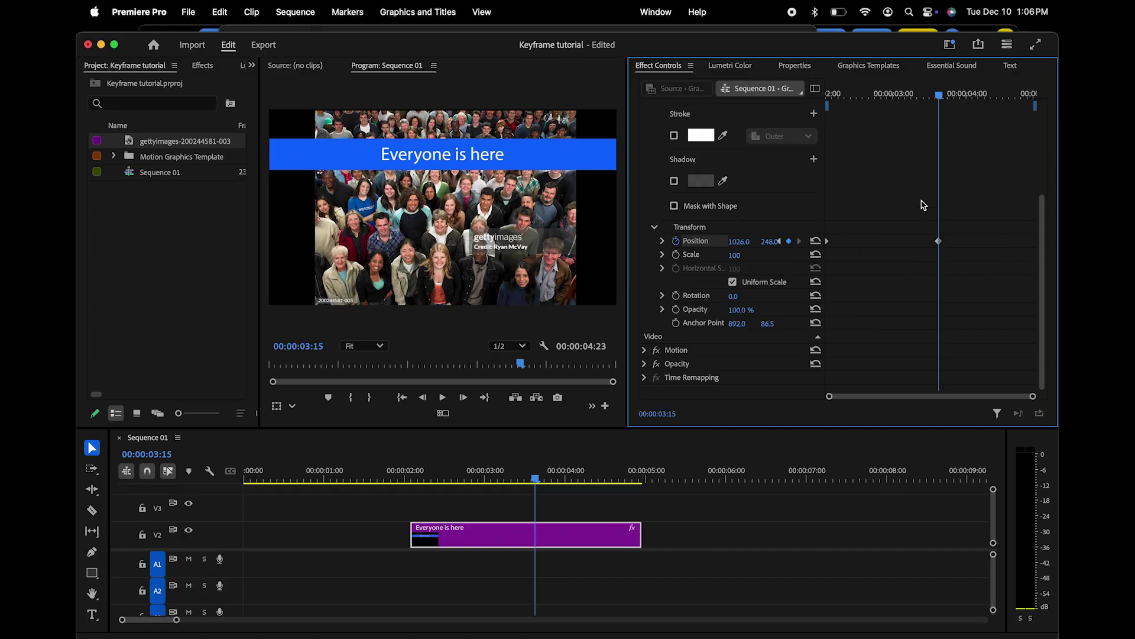
Step: Keyframe the title text's horizontal position from -1223.1 at 00:00:03:03 to 67.9 at 00:00:03:16, keeping Y at 212.1
left_click_drag(941, 90, 904, 102)
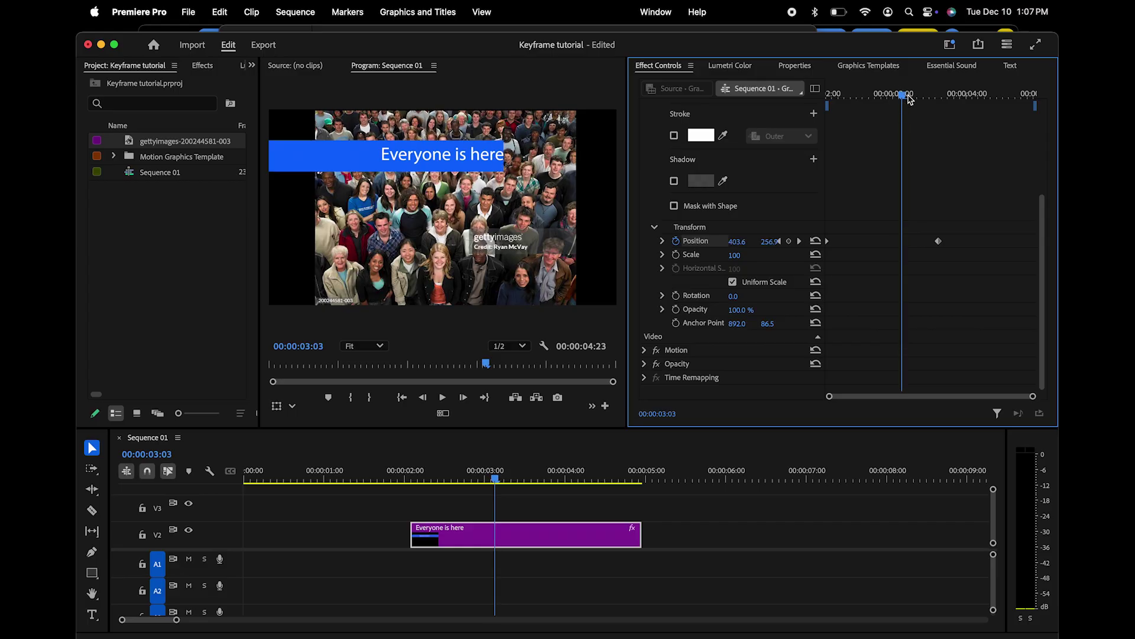
scroll(717, 222, "up", 5)
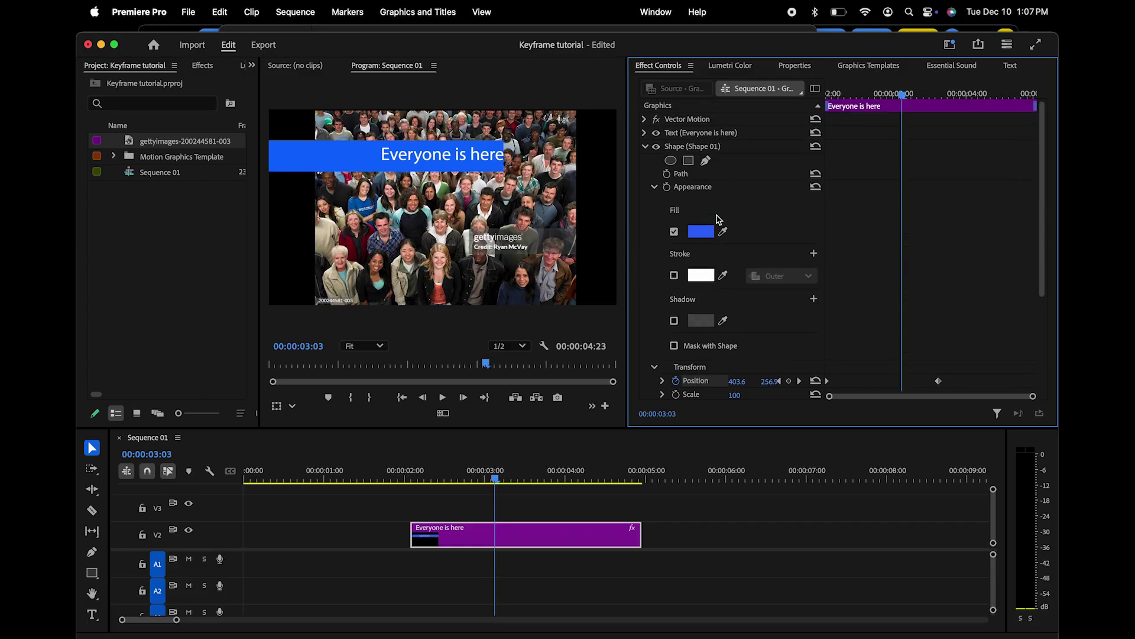
left_click(645, 146)
left_click(646, 132)
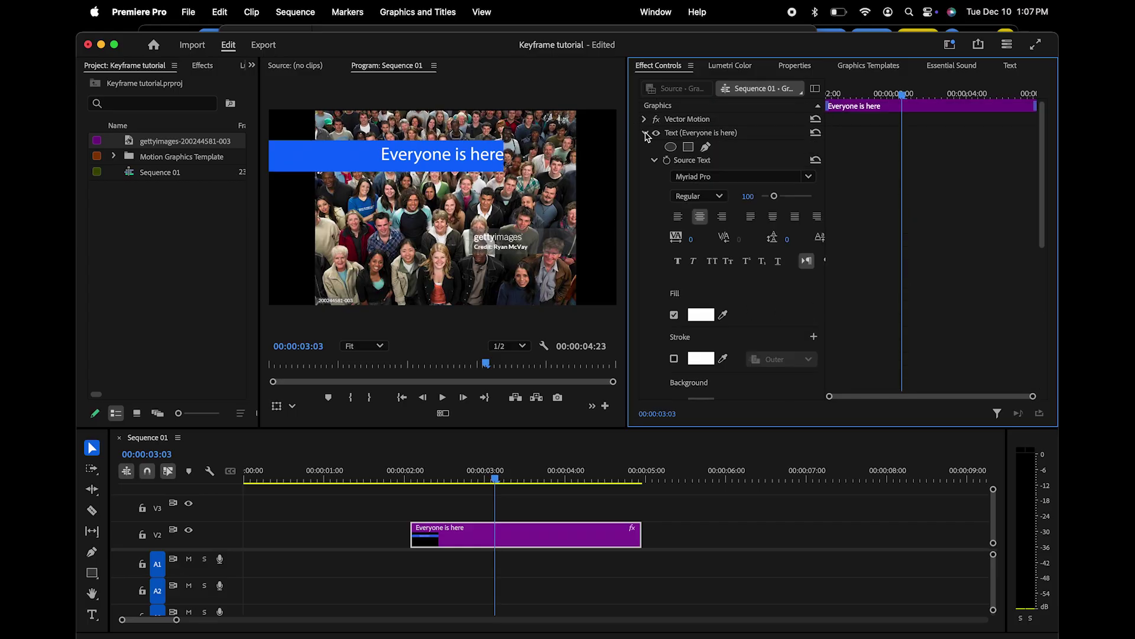
scroll(763, 351, "down", 8)
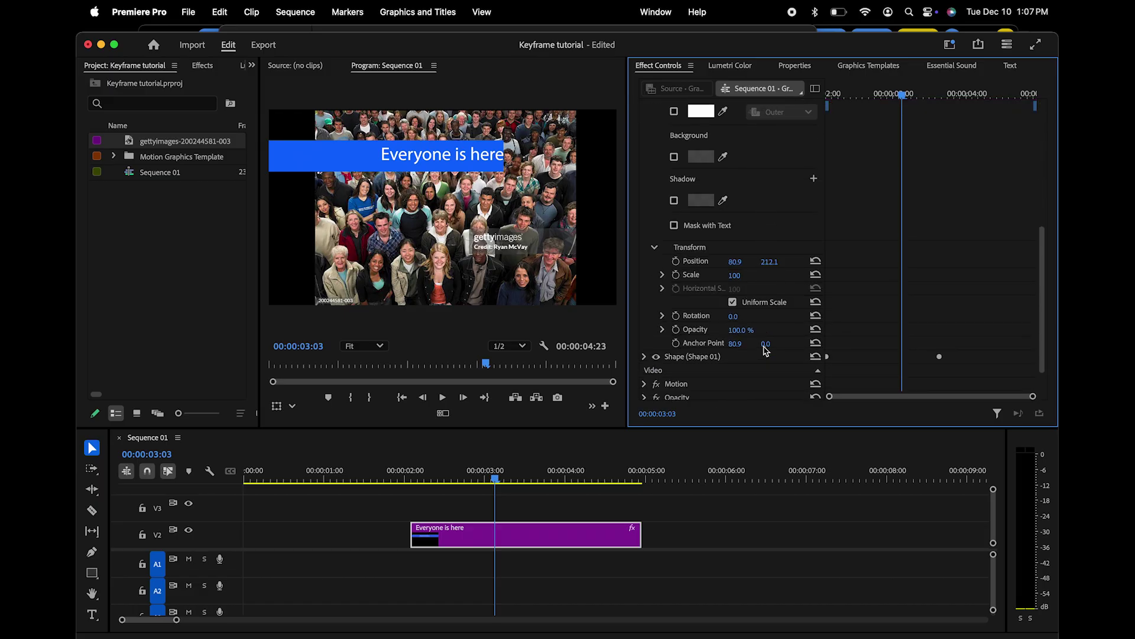
left_click_drag(740, 240, 557, 239)
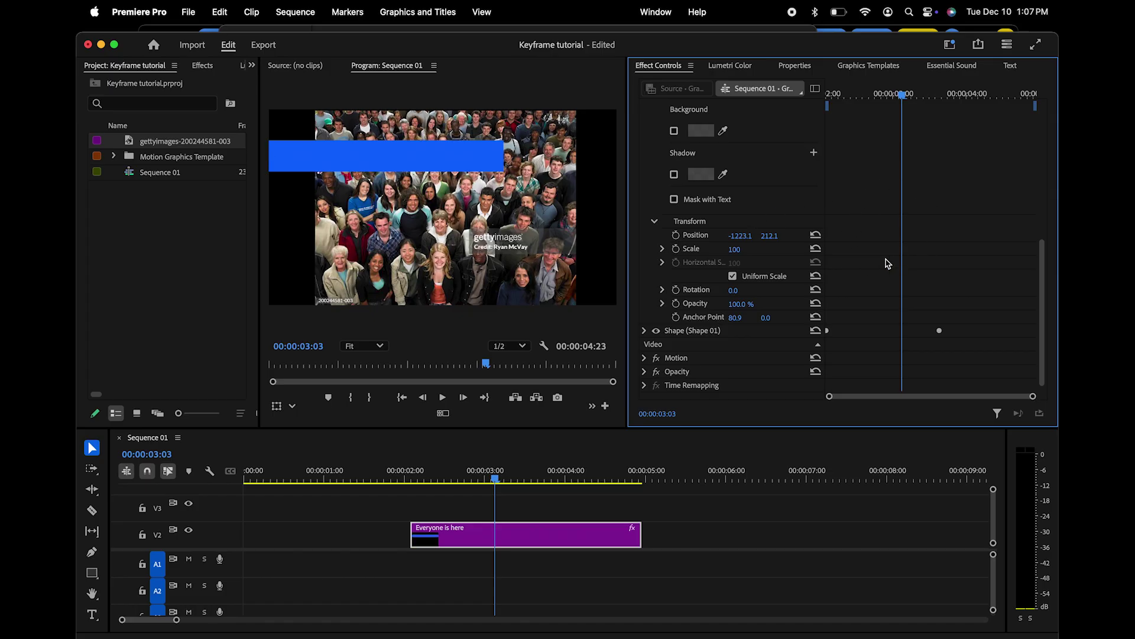
left_click(676, 235)
left_click_drag(903, 101, 944, 107)
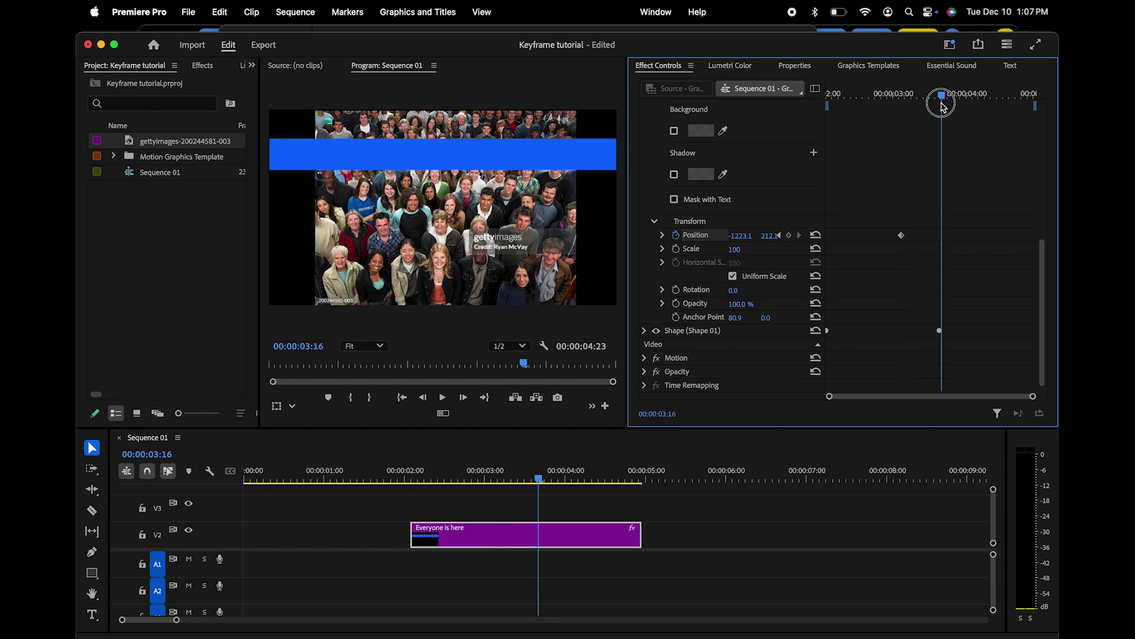
left_click_drag(741, 235, 1125, 235)
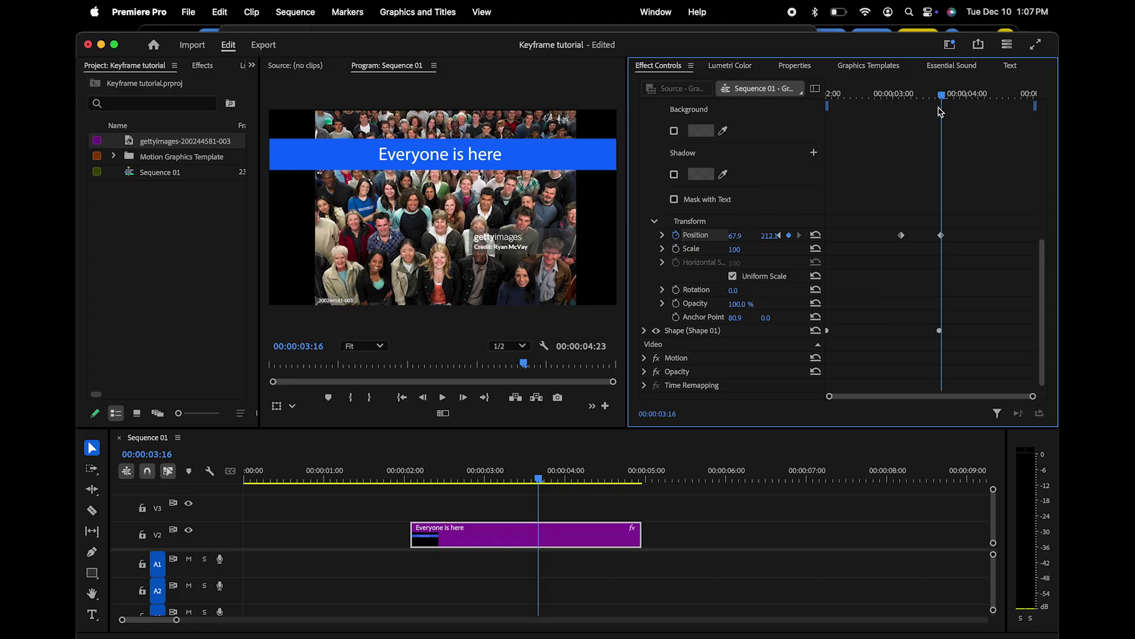
Step: Keyframe the exit with text X at 1390.9 at 00:00:04:15 and bar X at 2946.0 at 00:00:04:22, and preview it
left_click_drag(942, 96, 1015, 100)
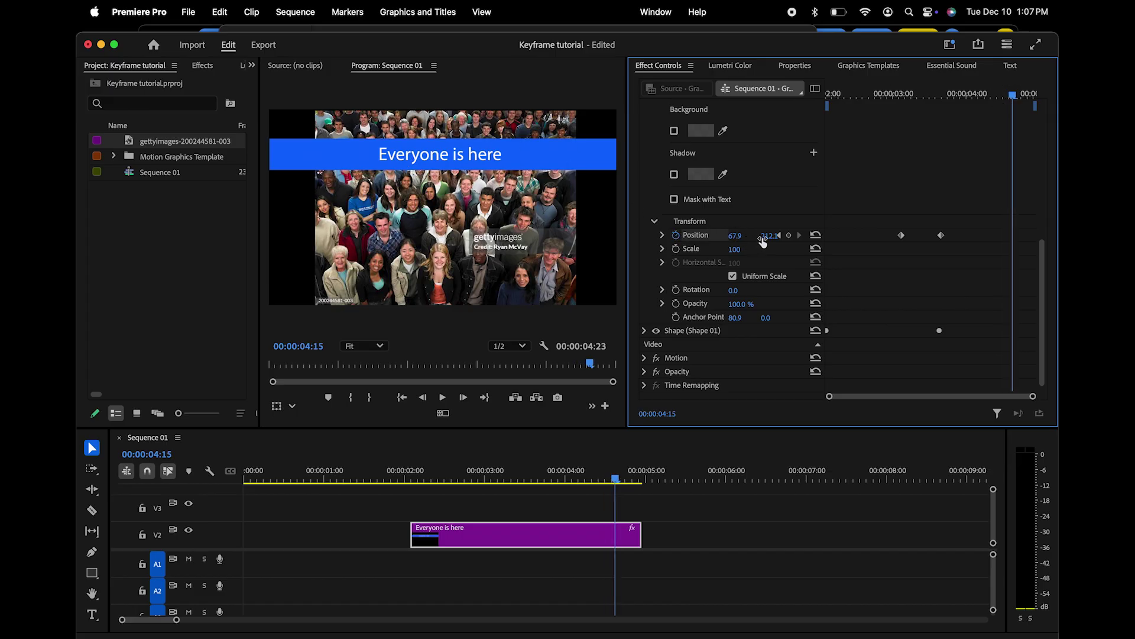
left_click_drag(769, 235, 860, 236)
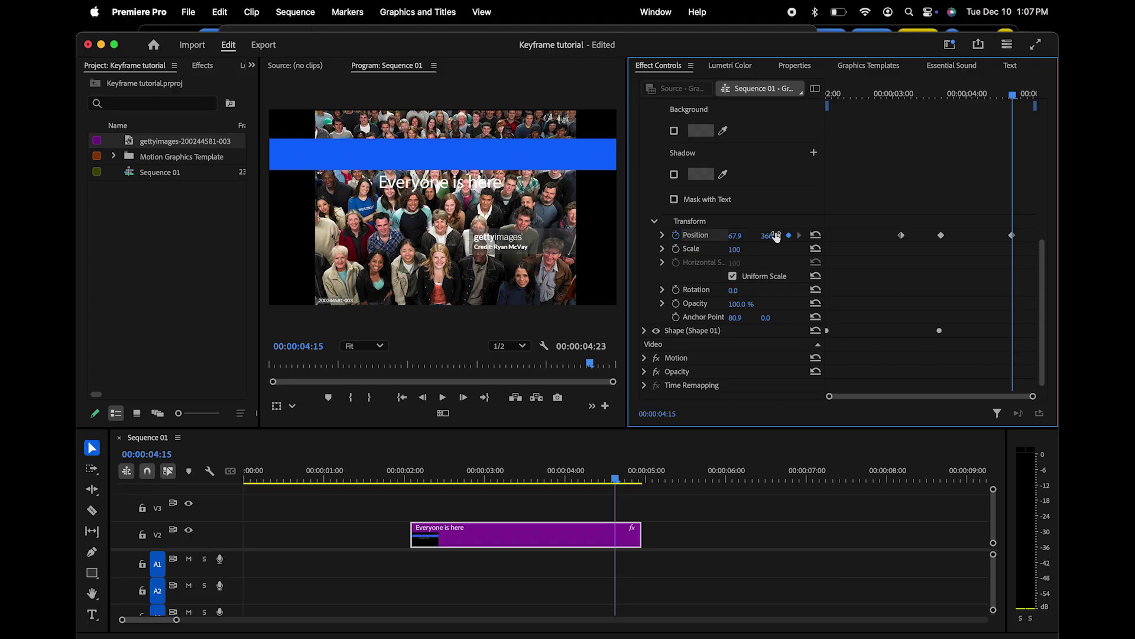
key("super+z")
left_click_drag(737, 238, 1124, 239)
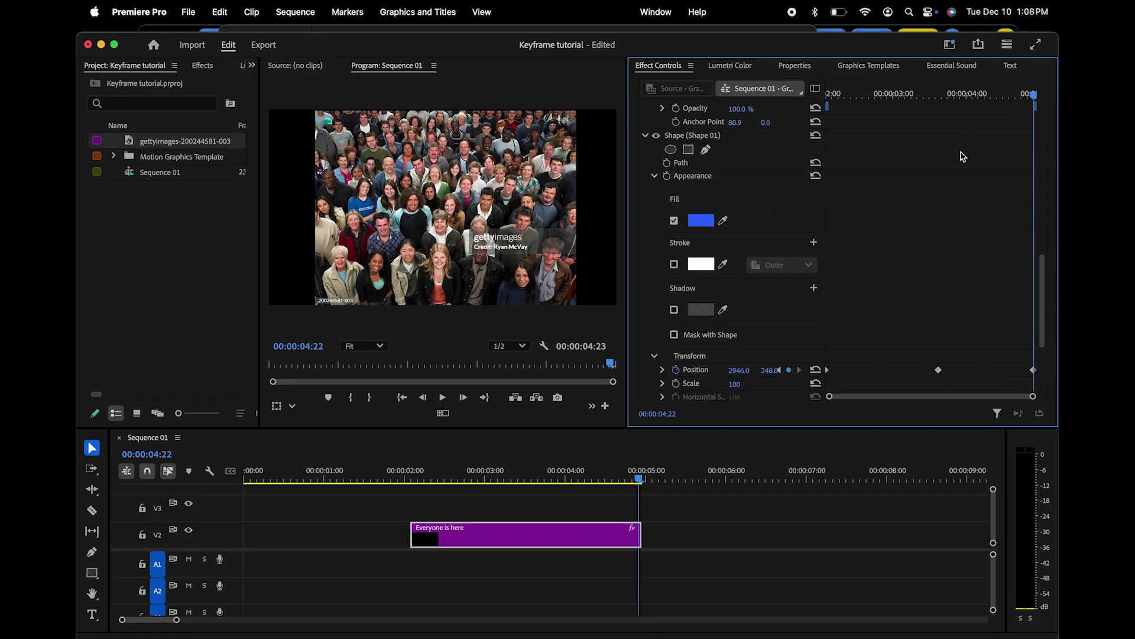
left_click_drag(1035, 96, 726, 88)
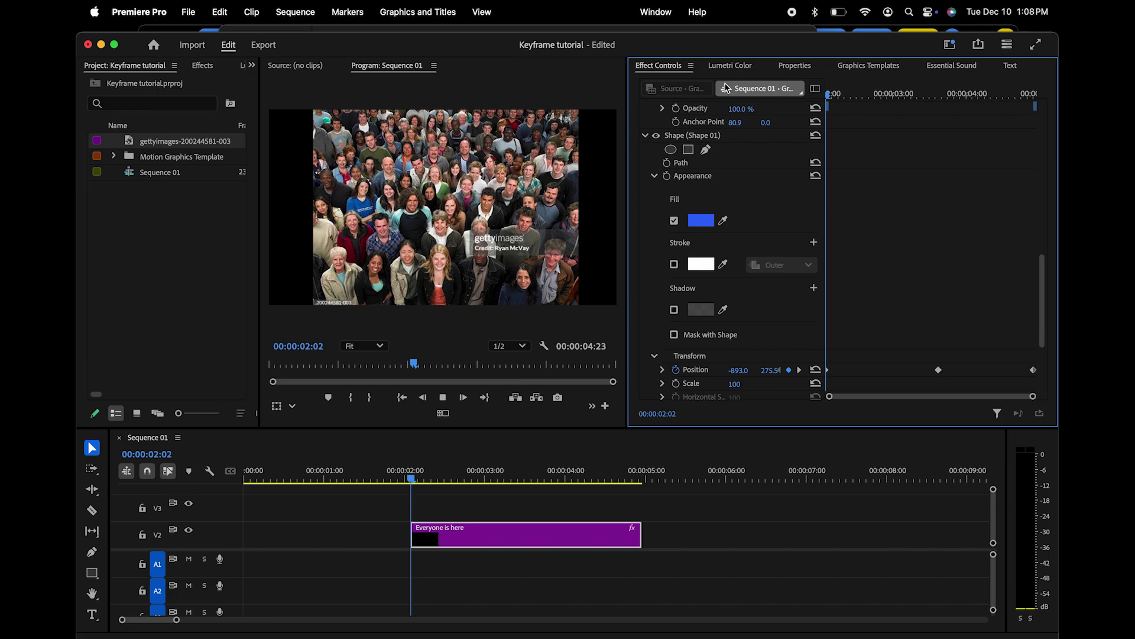
key("space")
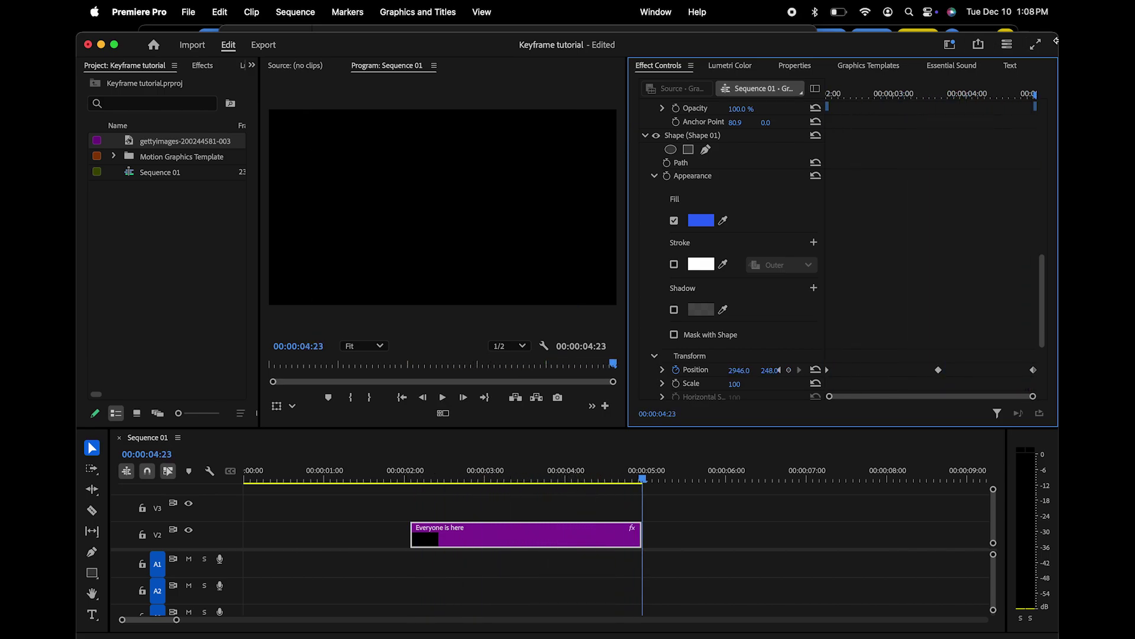
Step: Copy the text's position keyframe at 00:00:03:16 and paste it at 00:00:04:03 to hold the text in place
scroll(875, 333, "up", 10)
scroll(874, 332, "down", 6)
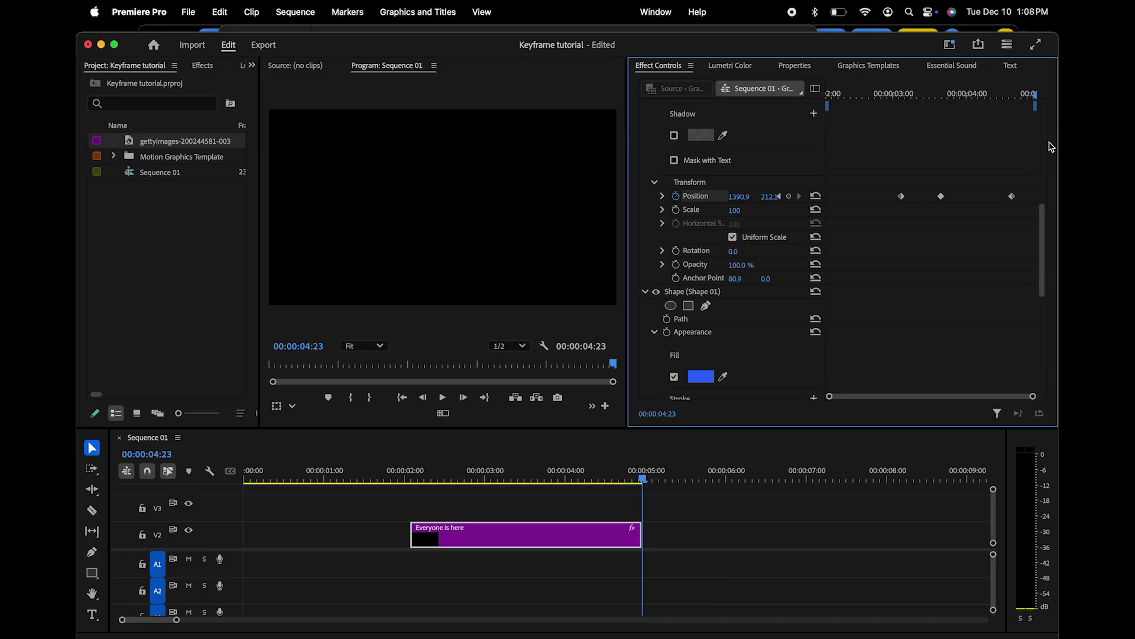
left_click_drag(1036, 97, 943, 103)
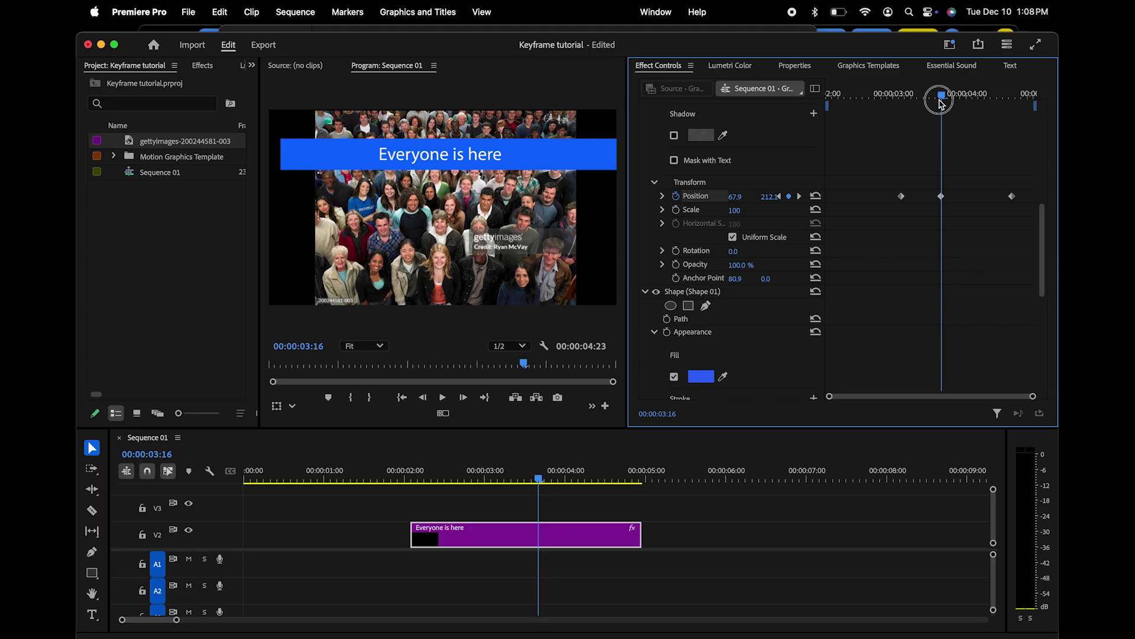
left_click_drag(942, 103, 976, 102)
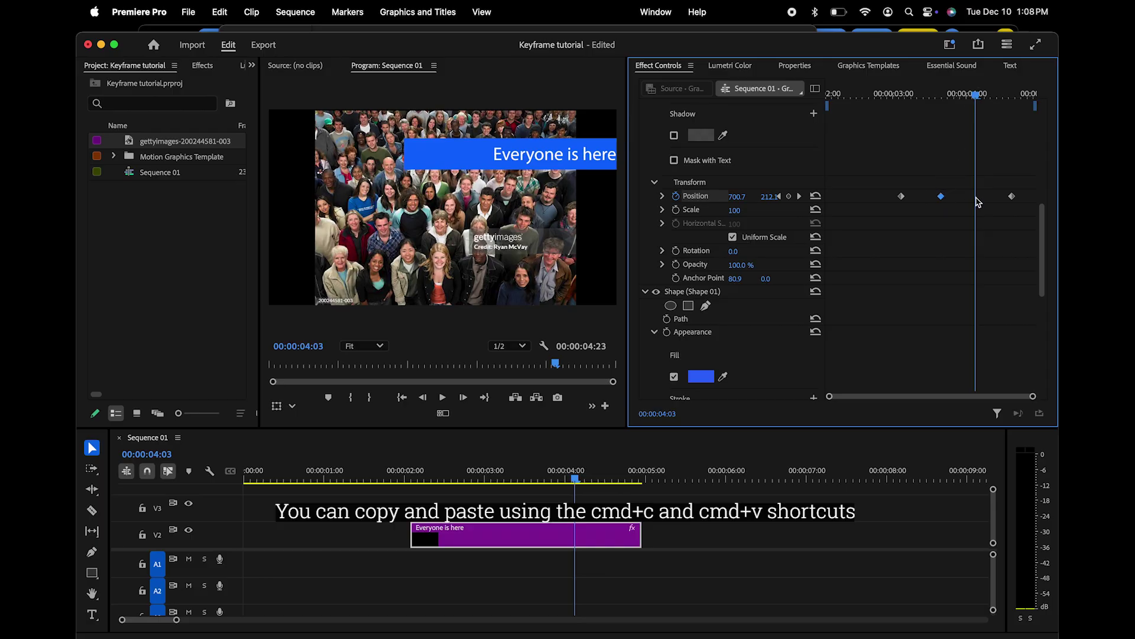
key("super+v")
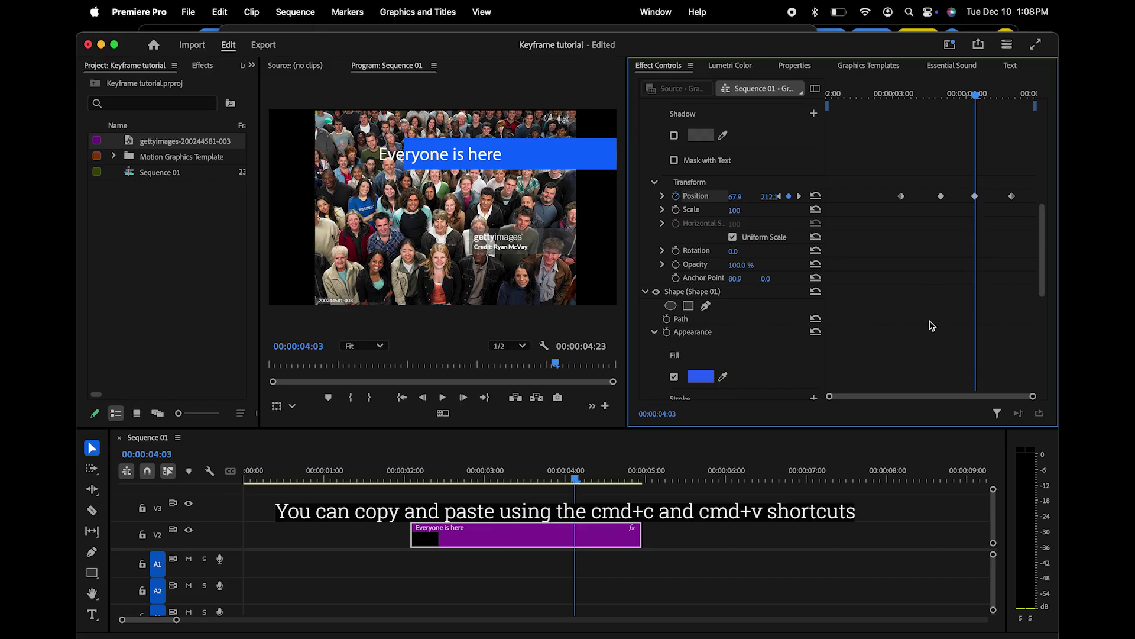
Step: Copy the bar's position keyframe from 00:00:03:15 to 00:00:04:03 and play the animation from the title's start
scroll(931, 326, "down", 8)
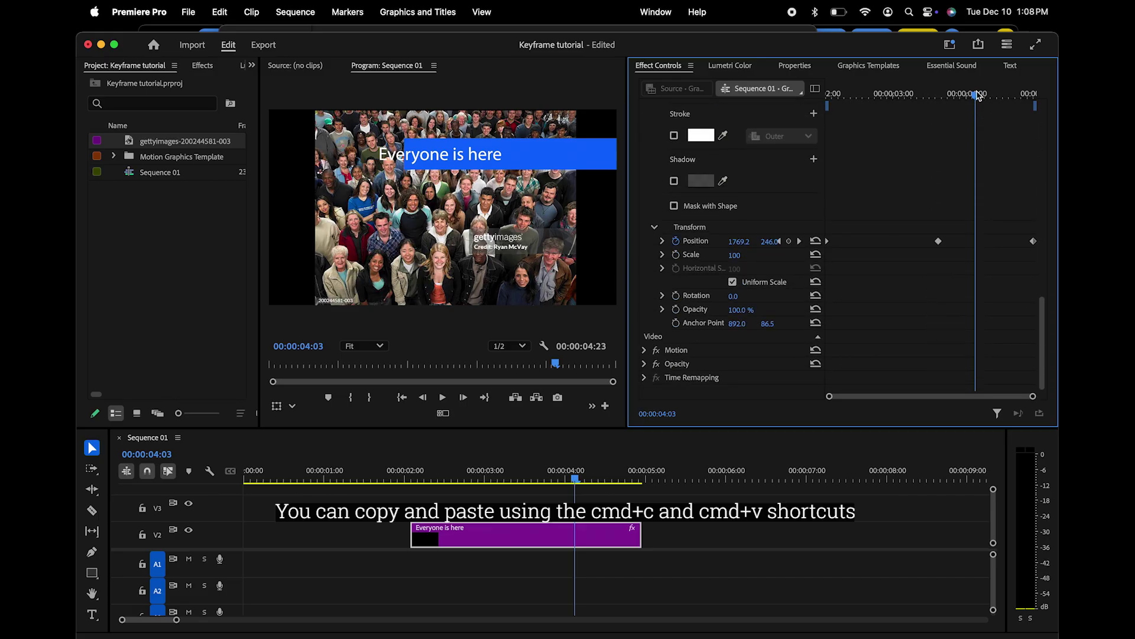
left_click_drag(977, 94, 943, 103)
left_click(938, 241)
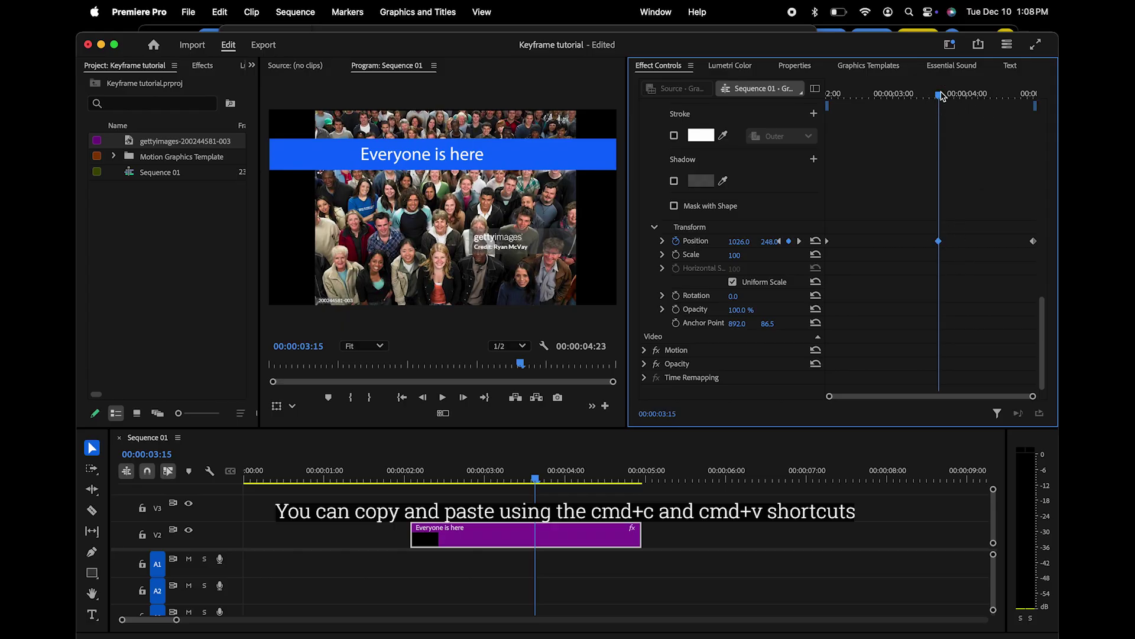
left_click_drag(941, 97, 975, 94)
scroll(994, 98, "up", 5)
scroll(973, 237, "down", 5)
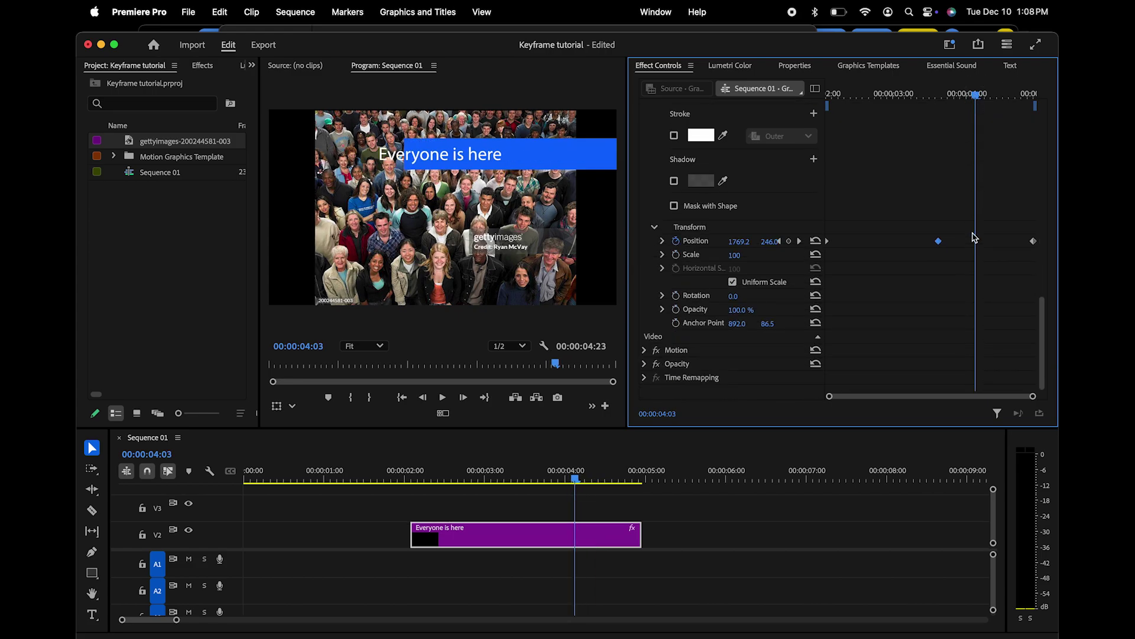
key("cmd+v")
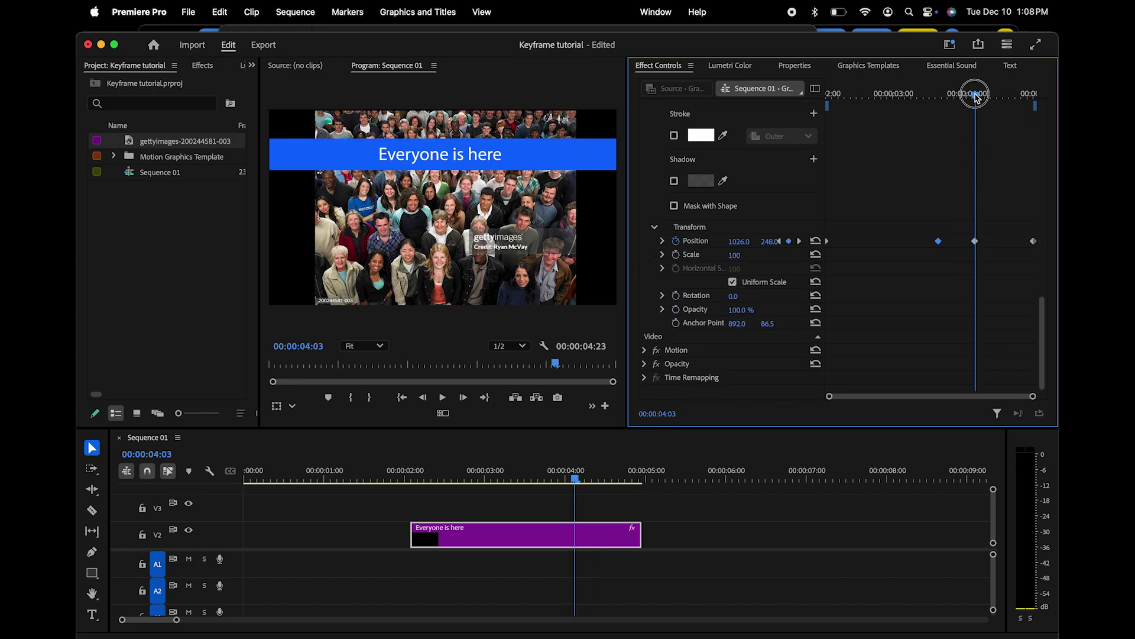
left_click_drag(975, 94, 781, 93)
key("space")
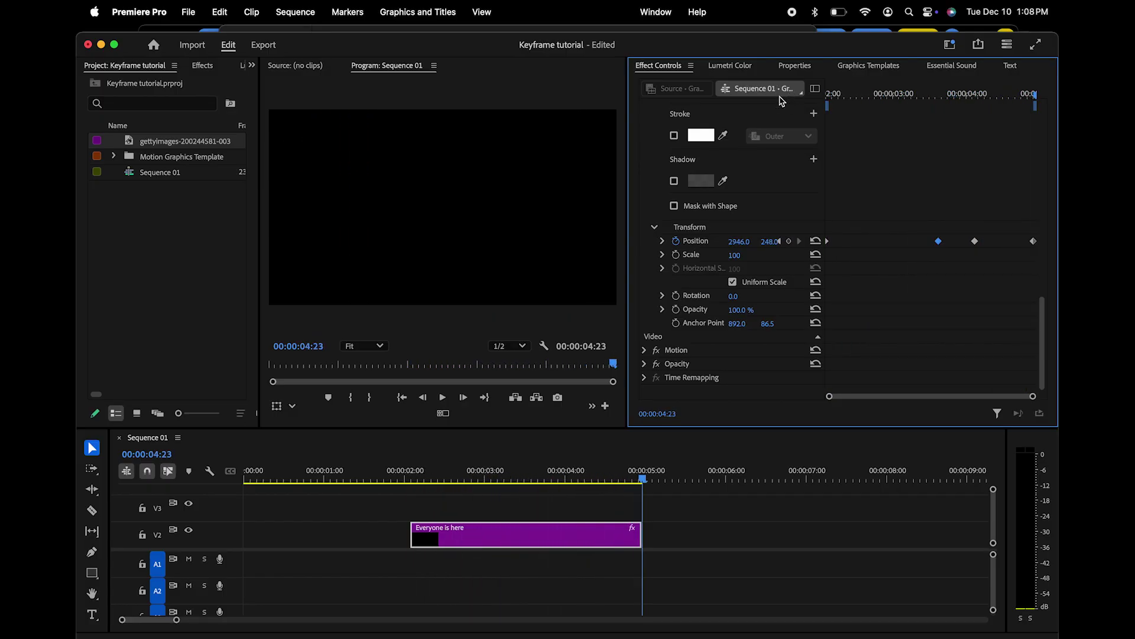
key("space")
Step: Move the text's last position keyframe earlier, just after its 00:00:04:03 keyframe, and play the title animation again
left_click_drag(642, 473, 605, 497)
scroll(980, 303, "up", 2)
scroll(980, 304, "up", 4)
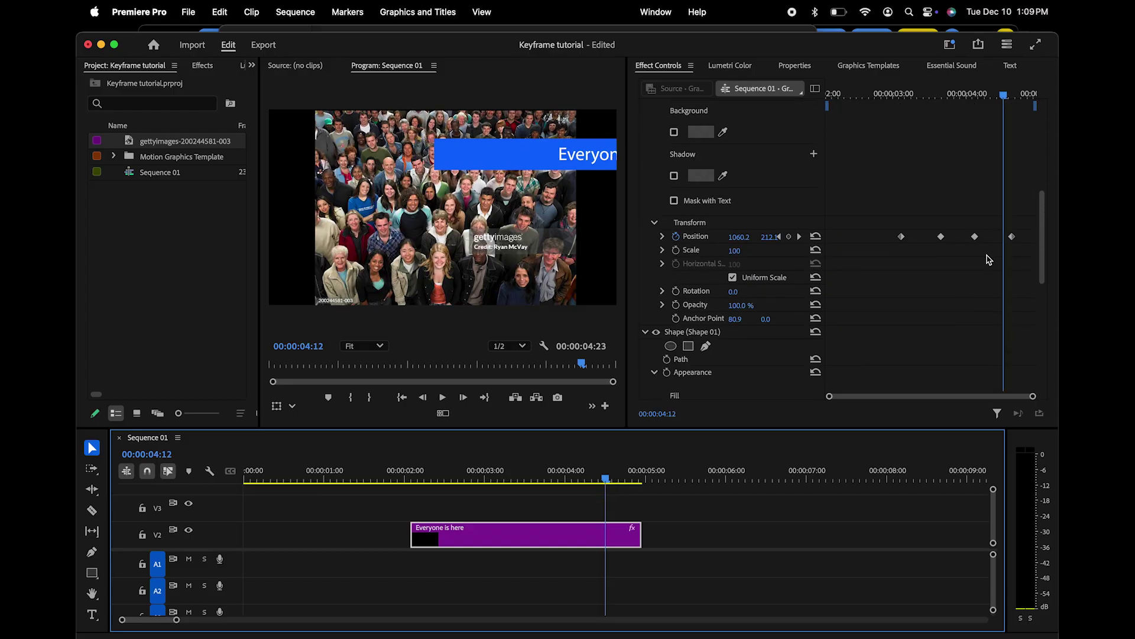
left_click_drag(1012, 237, 992, 238)
left_click_drag(1004, 92, 799, 115)
key("space")
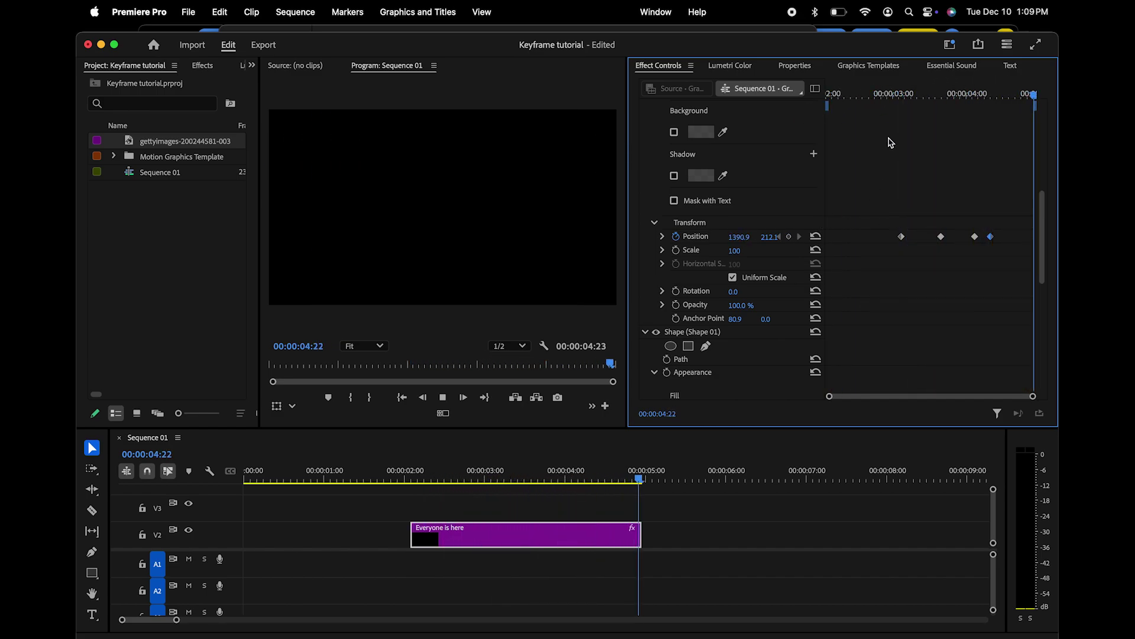
key("space")
scroll(874, 335, "up", 5)
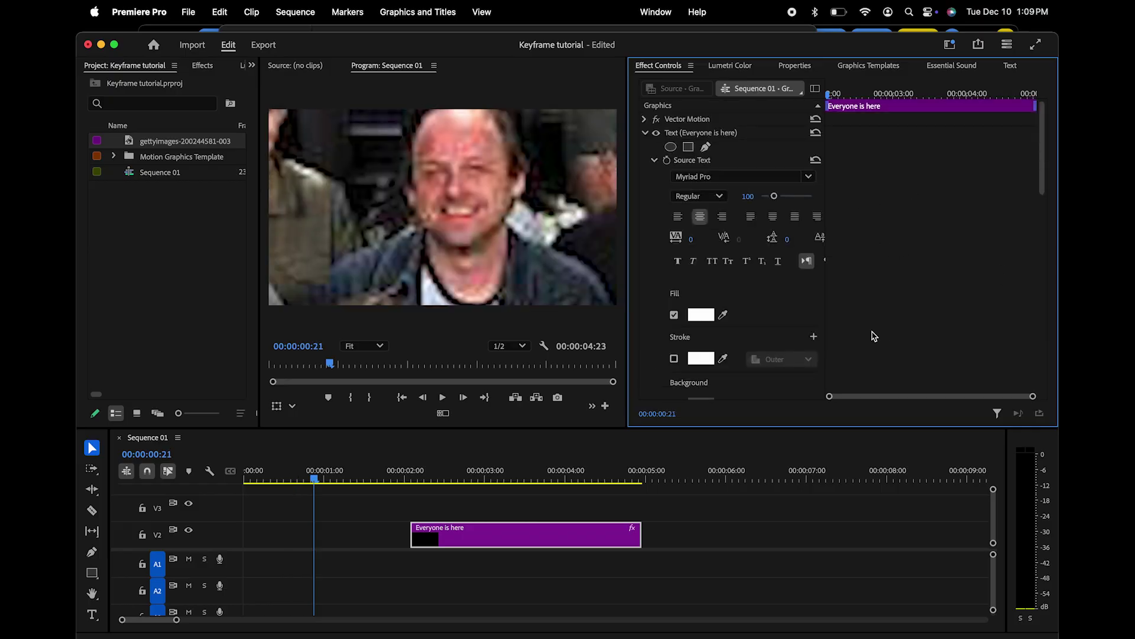
scroll(944, 247, "down", 5)
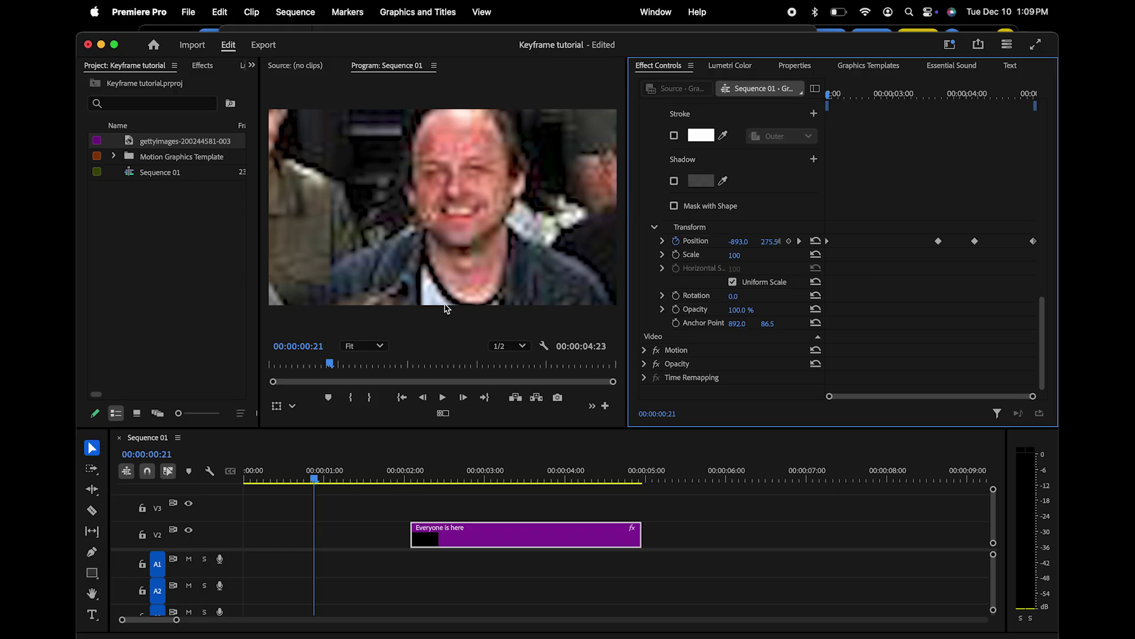
Step: Reduce the program monitor's magnification to 49% and scrub from the photo's zoom-out through the title's slide-in
scroll(443, 246, "up", 3)
scroll(443, 247, "down", 5)
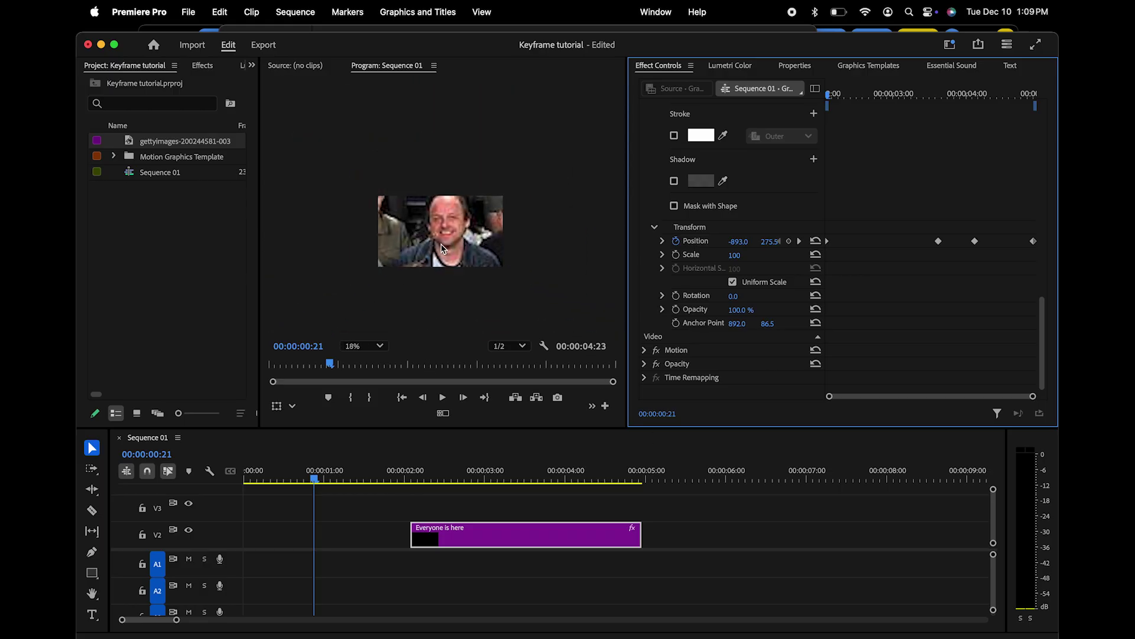
scroll(443, 247, "up", 2)
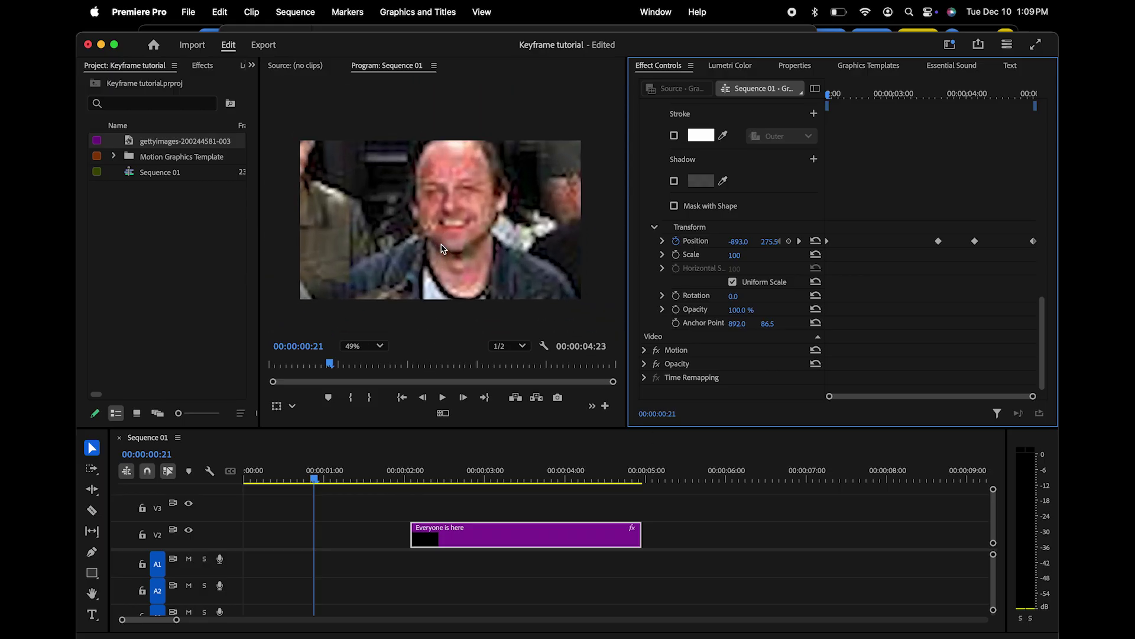
left_click(329, 479)
left_click_drag(329, 479, 460, 479)
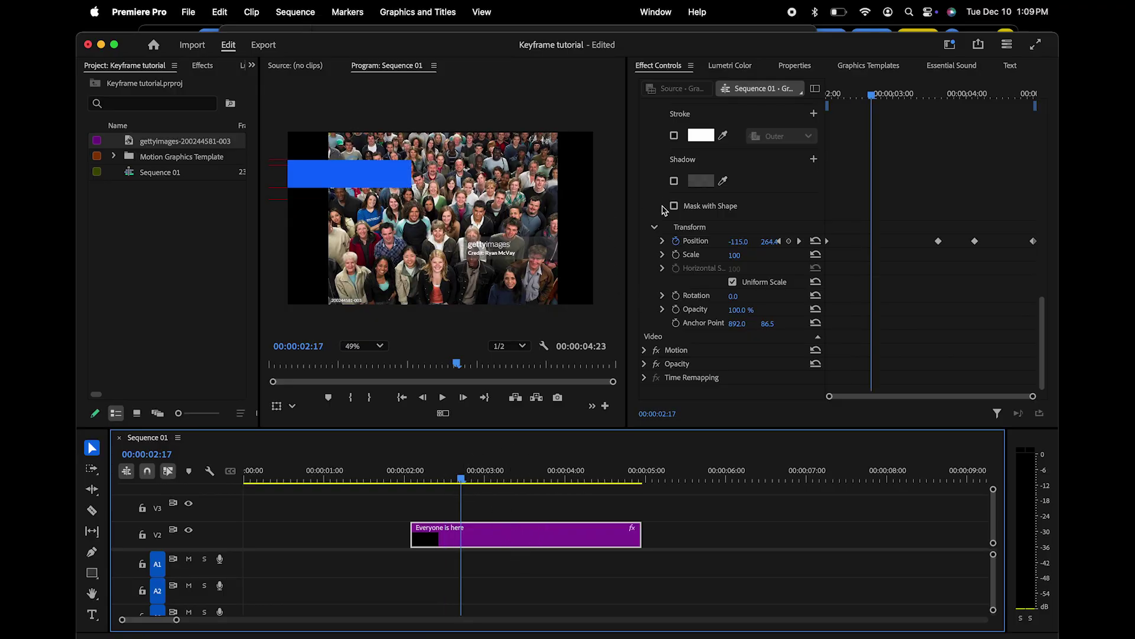
left_click_drag(460, 478, 521, 478)
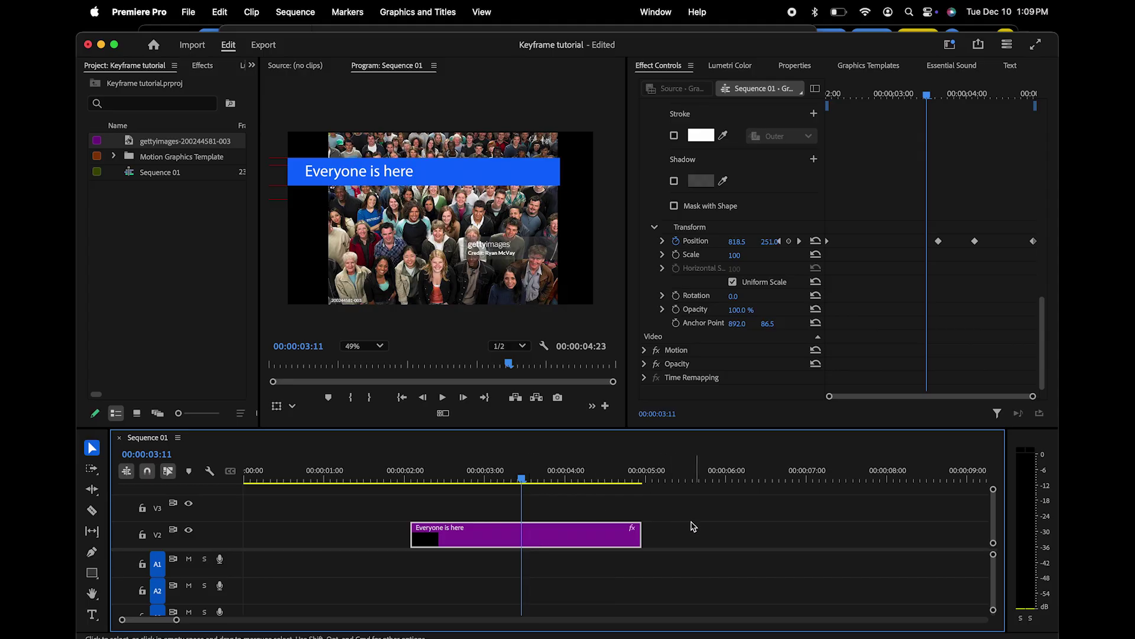
Step: Paste a copy of the "Everyone is here" title at 00:00:04:23 and review its text and shape properties
left_click_drag(524, 478, 641, 486)
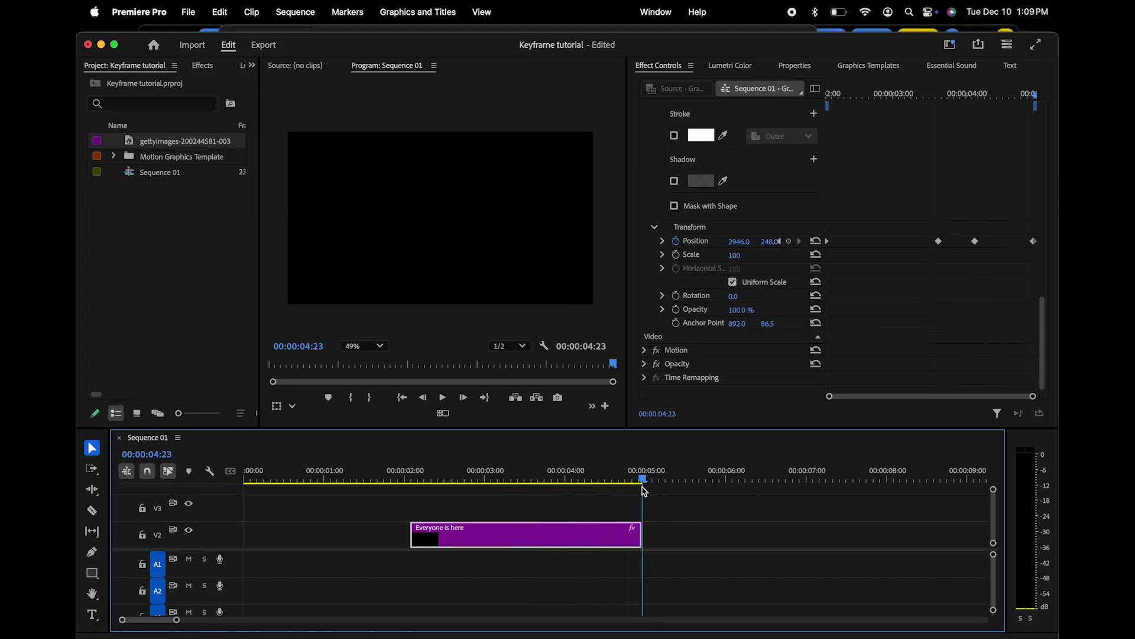
key("super+v")
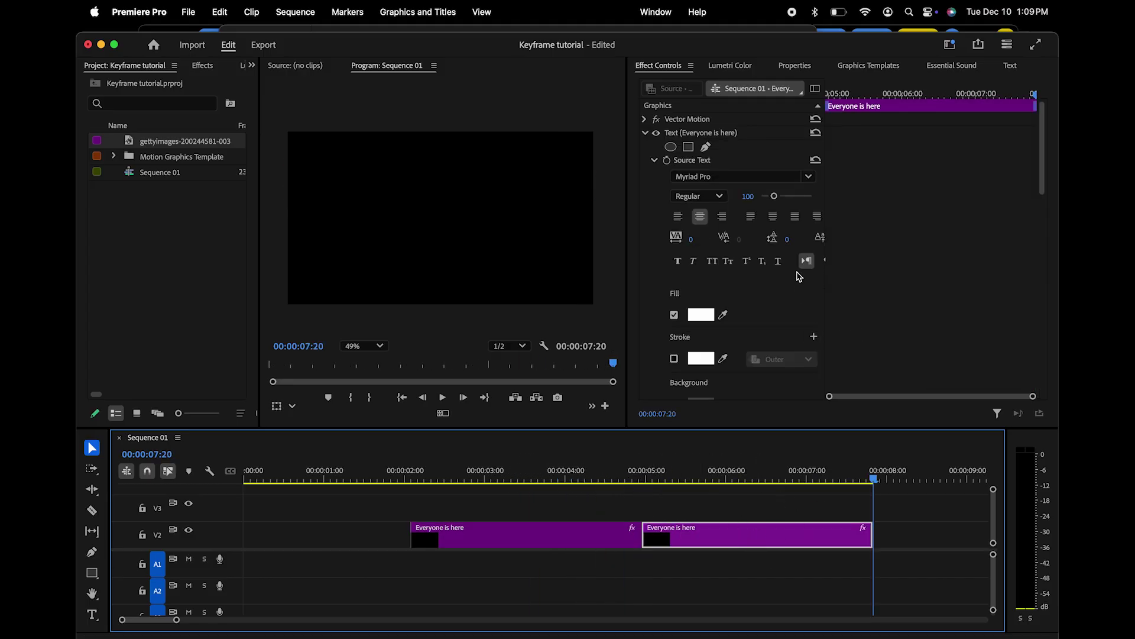
scroll(773, 255, "down", 10)
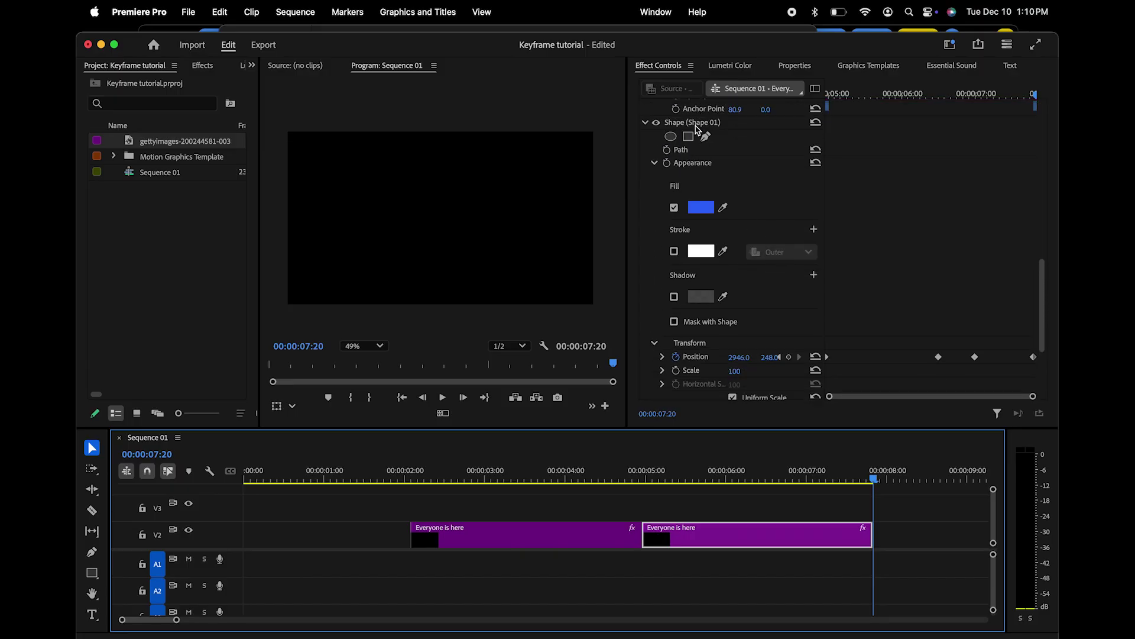
left_click(696, 126)
scroll(698, 129, "up", 10)
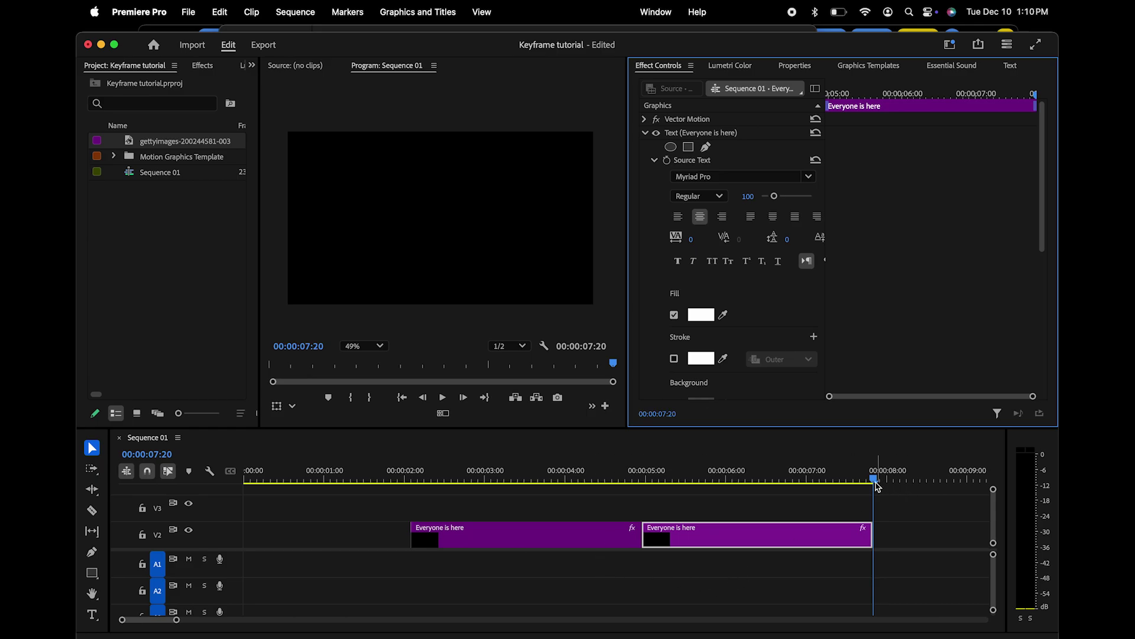
Step: Scrub back through the pasted title to its start, view its text position keyframes, and undo the paste
left_click_drag(872, 471, 767, 466)
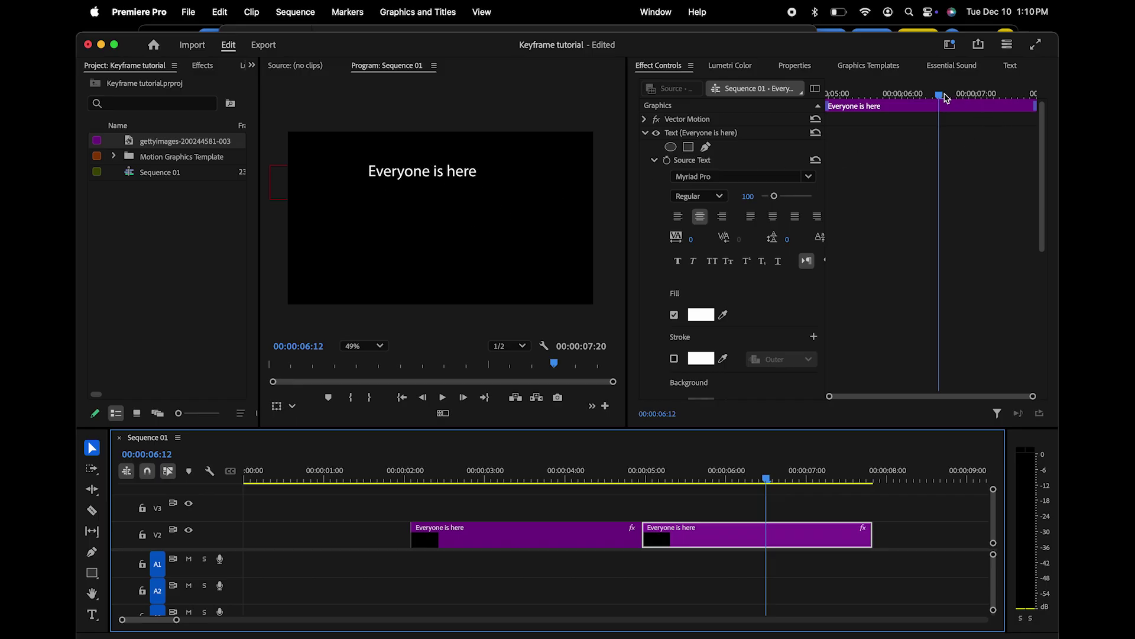
mouse_move(946, 98)
left_mouse_down()
mouse_move(896, 95)
mouse_move(1035, 94)
mouse_move(839, 99)
mouse_move(954, 95)
left_mouse_up()
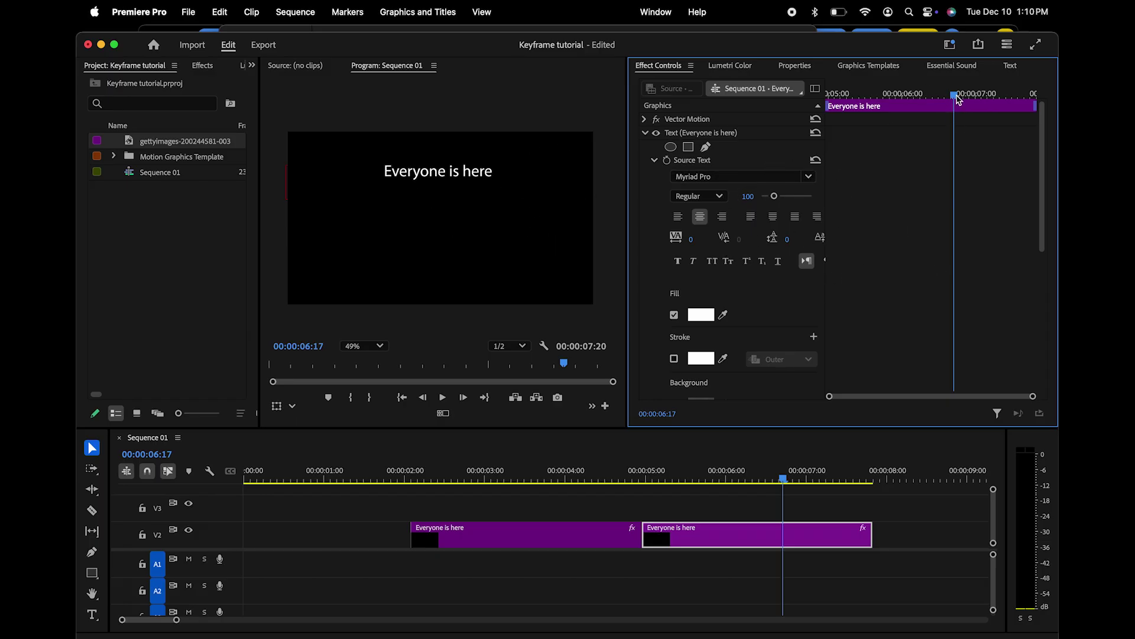
left_click_drag(958, 97, 822, 96)
scroll(910, 229, "down", 5)
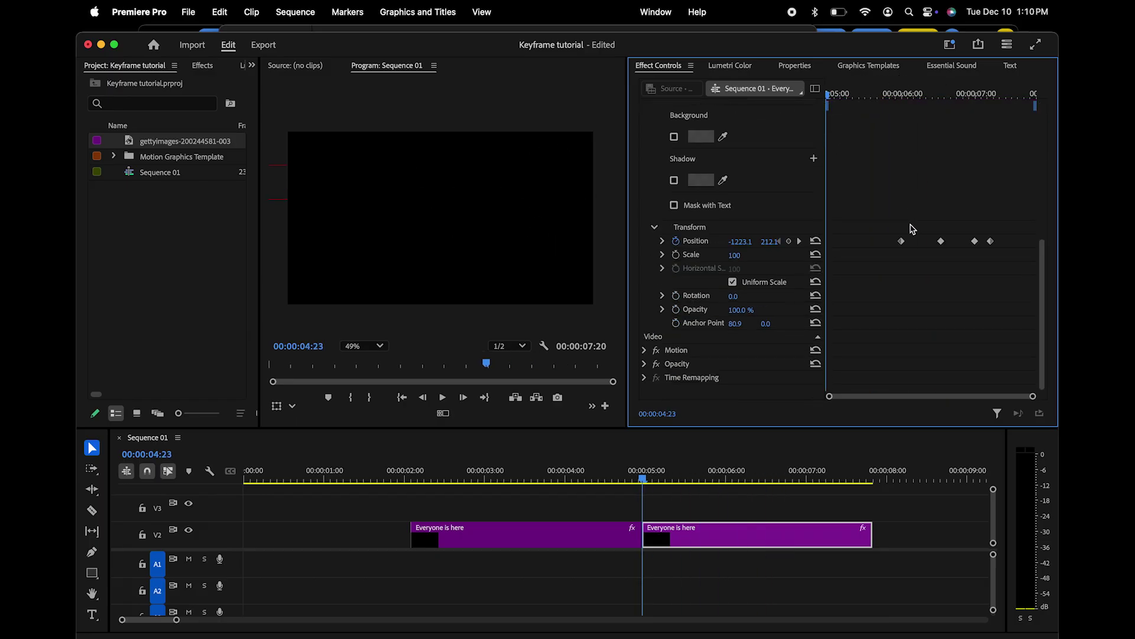
key("super+z")
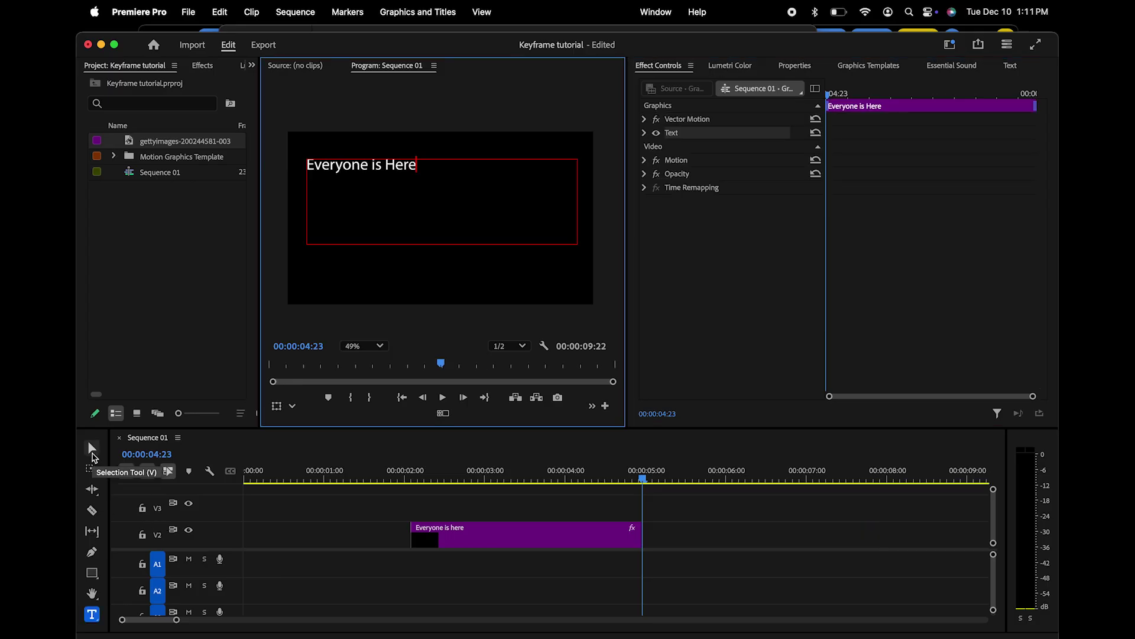
Step: Fit the text box around "Everyone is Here" and centre it in the frame at position 601.0, 411.0
left_click(93, 454)
left_click_drag(578, 245, 450, 211)
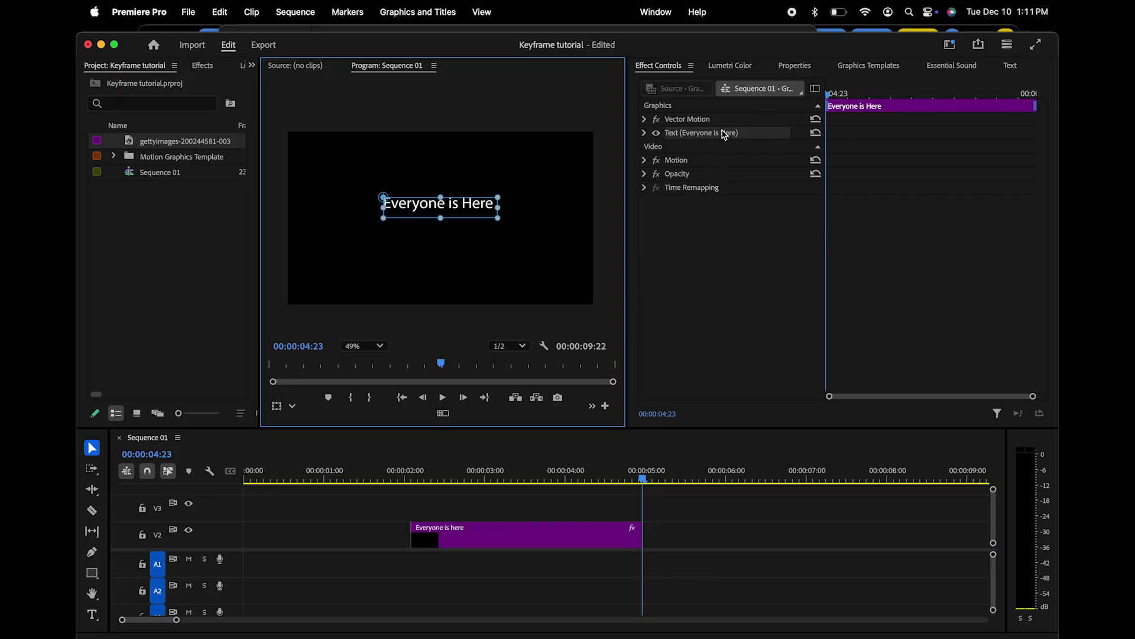
Step: Turn on Scale keyframing for the "Everyone is Here" text at 00:00:04:23, try a scale of 438, and undo the enlargement
left_click(644, 133)
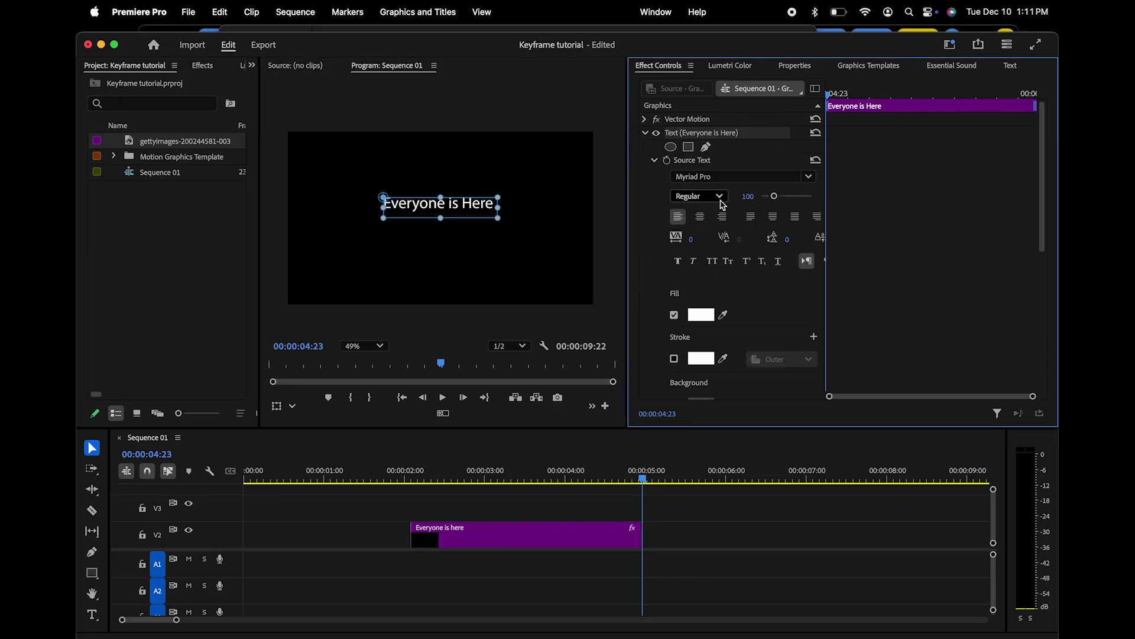
scroll(707, 337, "down", 5)
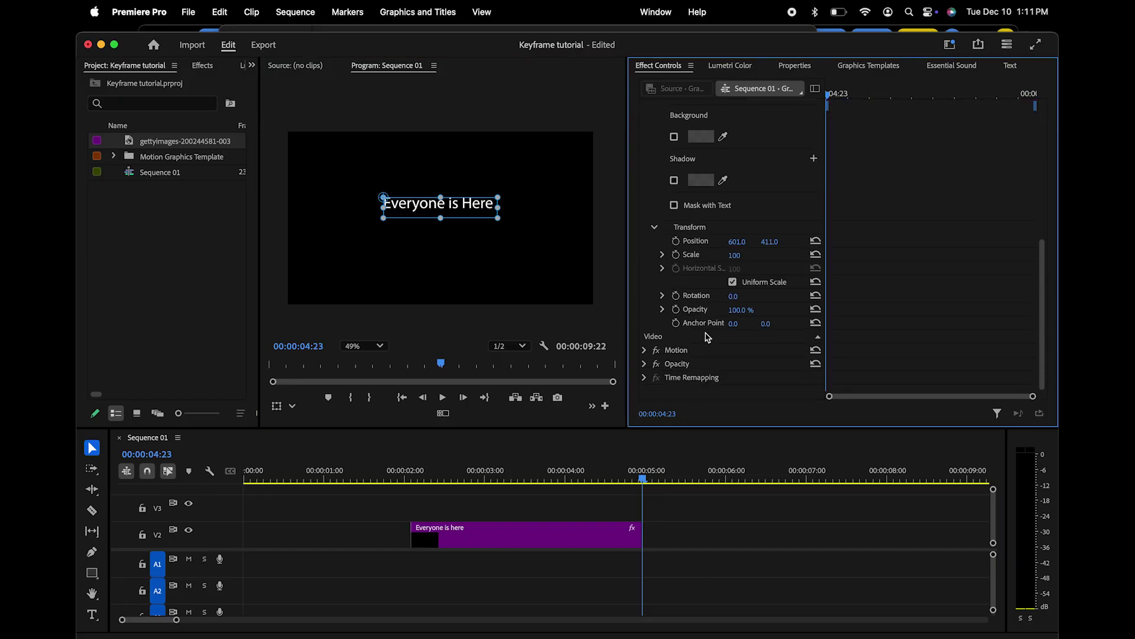
left_click(675, 254)
mouse_move(735, 255)
left_mouse_down()
mouse_move(926, 255)
mouse_move(748, 251)
left_mouse_up()
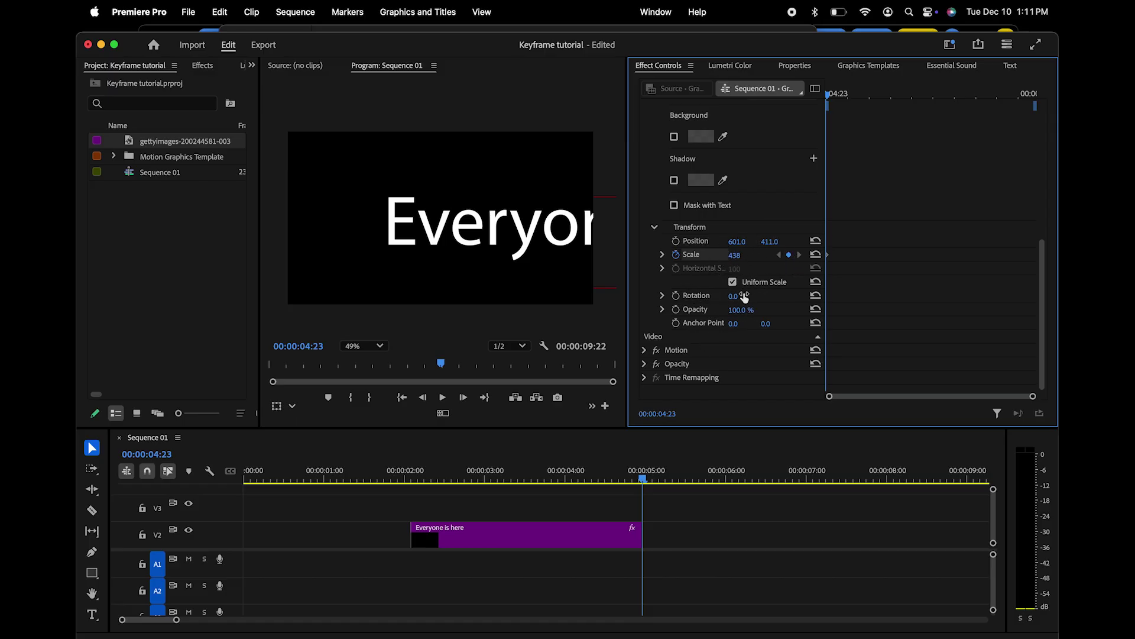
key("super+z")
Step: Turn on Anchor Point keyframing and move the anchor to the middle of the text at 363.6, 48.7
left_click(676, 323)
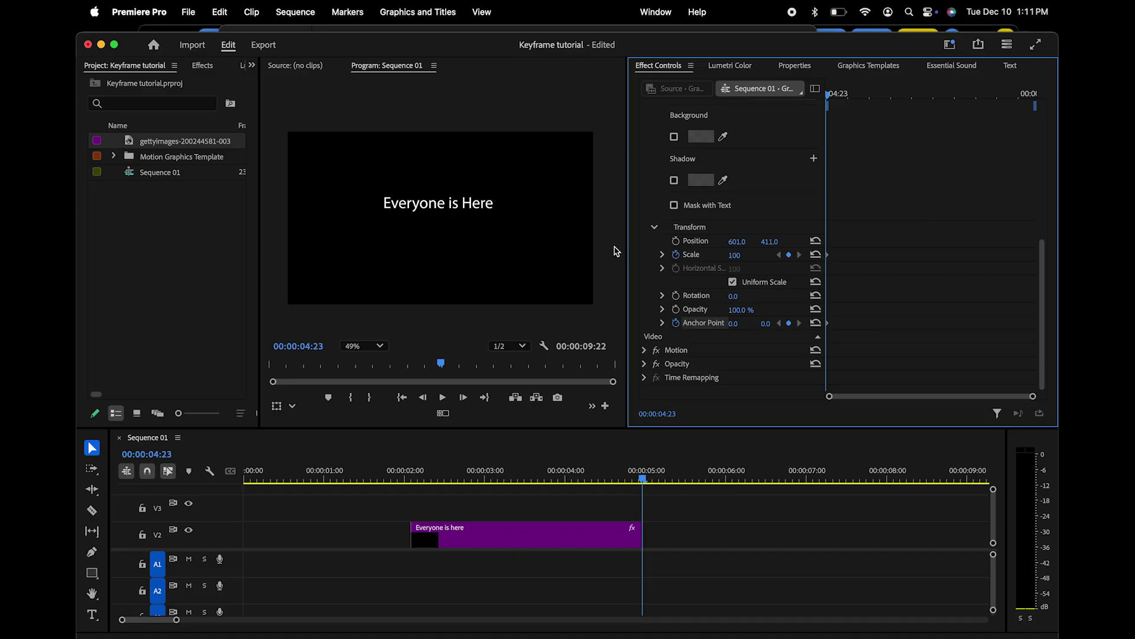
left_click(413, 210)
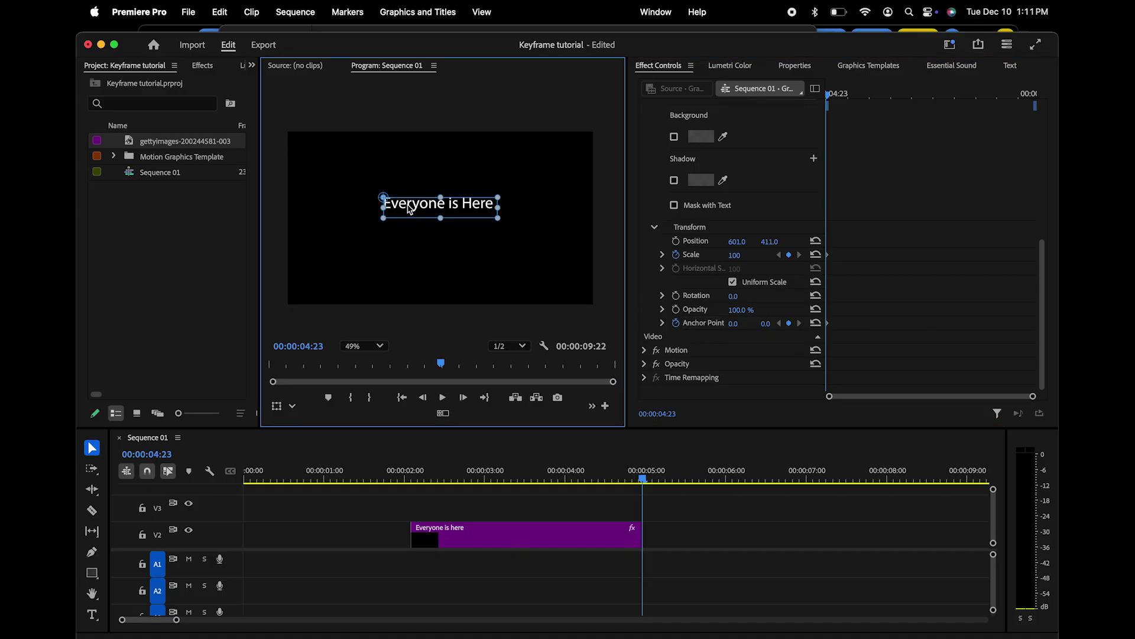
left_click_drag(384, 197, 441, 204)
Step: Set the text's starting Scale keyframe to 4000 and add an Opacity keyframe of 1% at 00:00:04:23
left_click_drag(739, 260, 1134, 260)
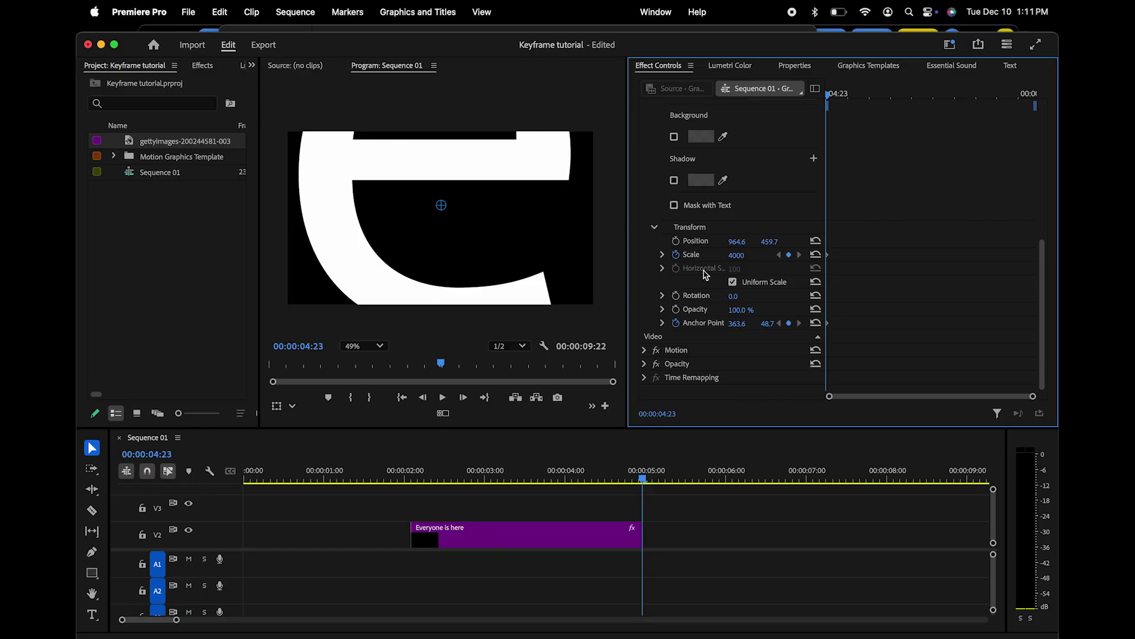
left_click(676, 309)
left_click_drag(742, 310, 680, 310)
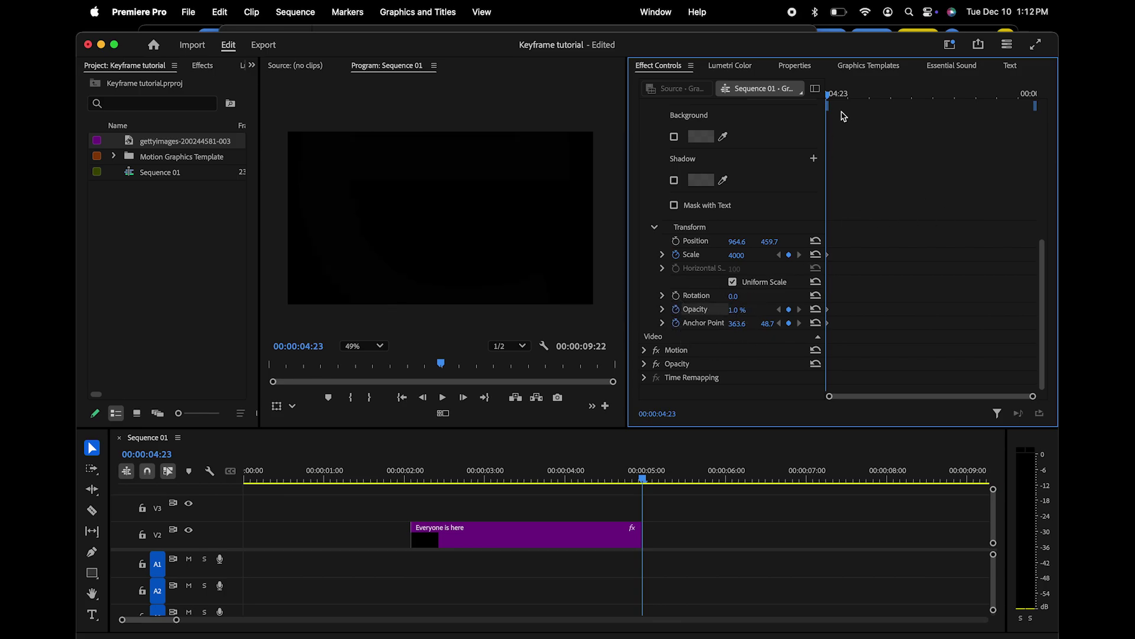
Step: Add keyframes at 00:00:07:09 with the text's Opacity at 100% and Scale at 100
left_click_drag(829, 99, 932, 97)
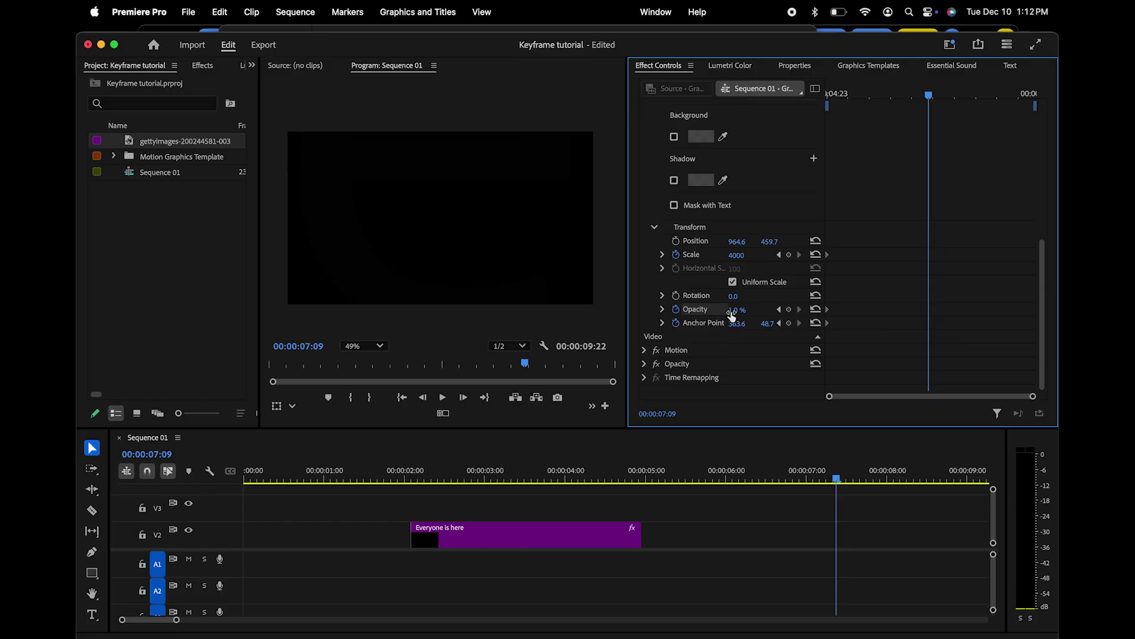
left_click_drag(732, 314, 781, 313)
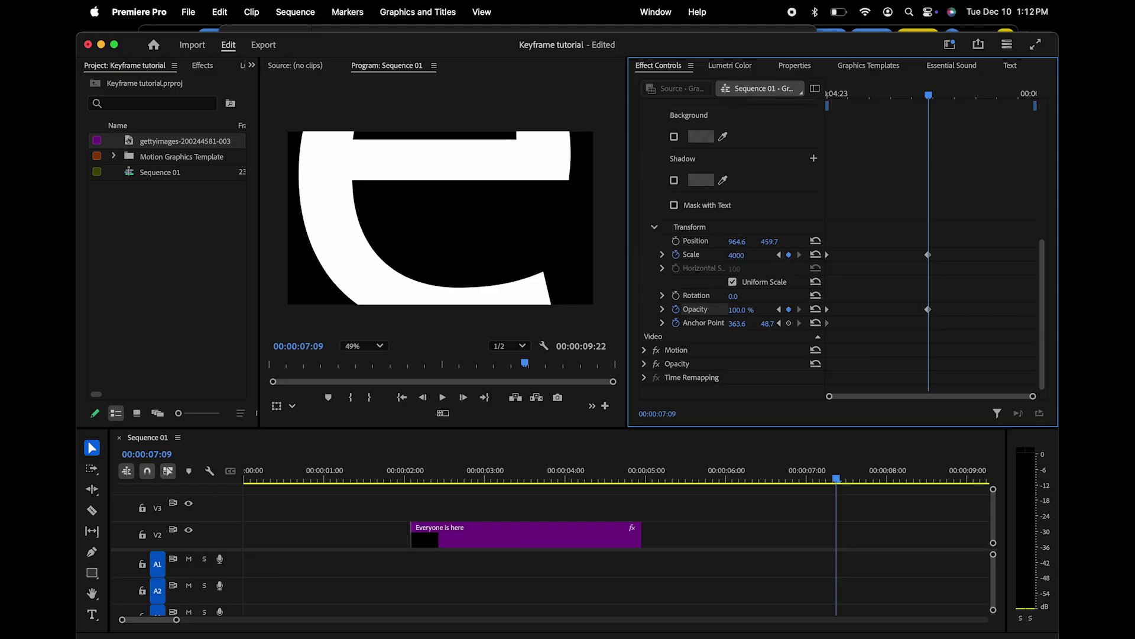
left_click(747, 254)
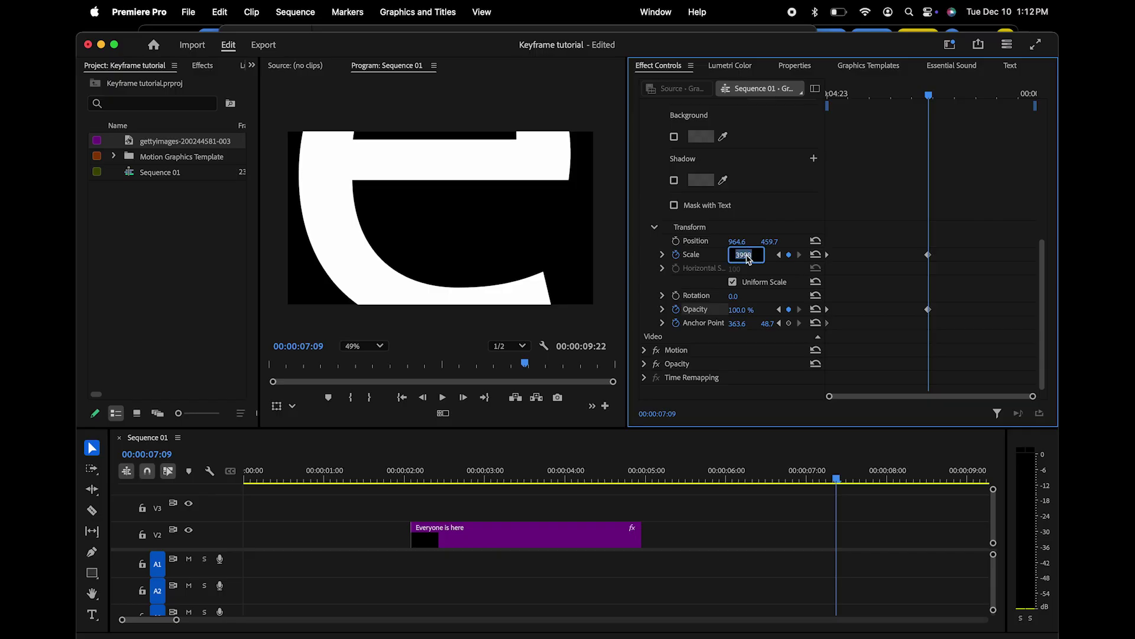
type("100")
key("Return")
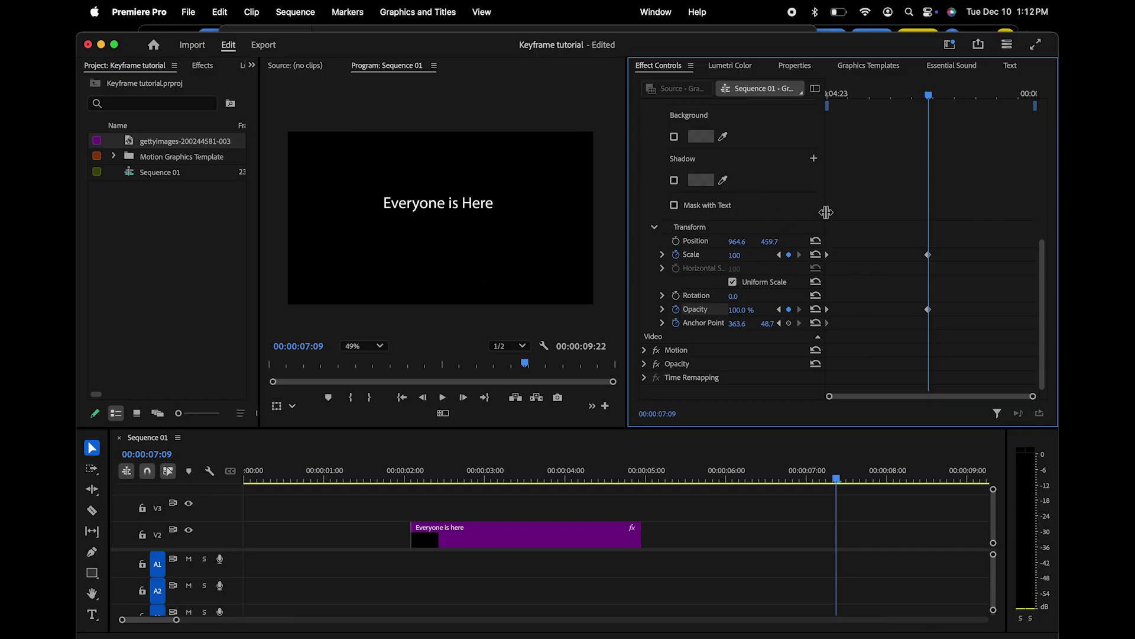
Step: Play the "Everyone is Here" text animation from its start at 00:00:04:23
left_click_drag(936, 99, 814, 96)
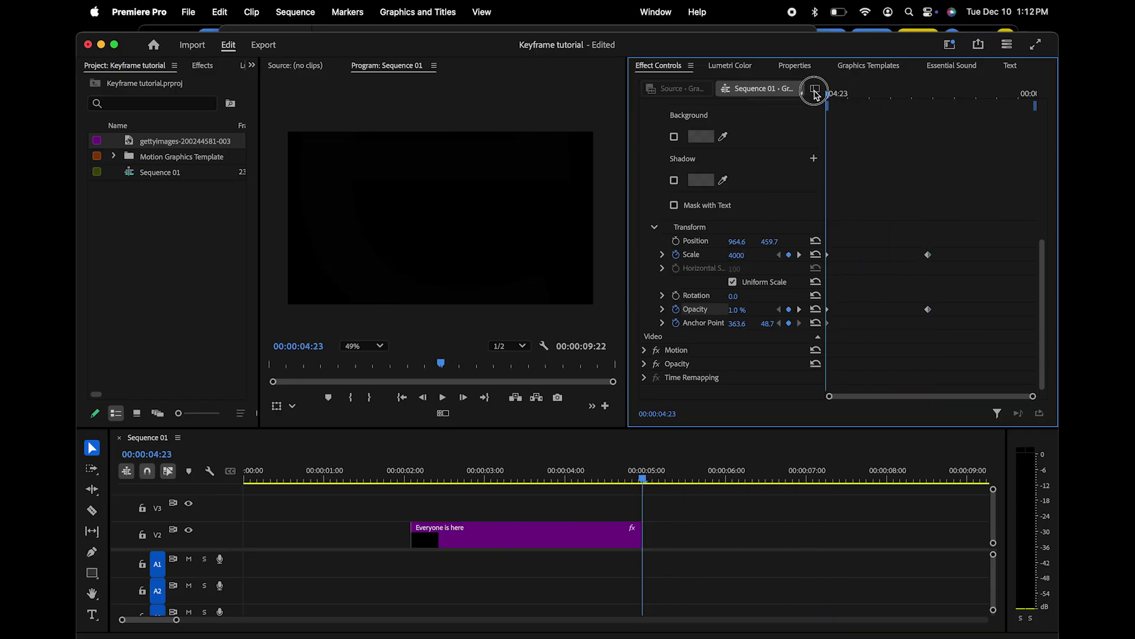
key("space")
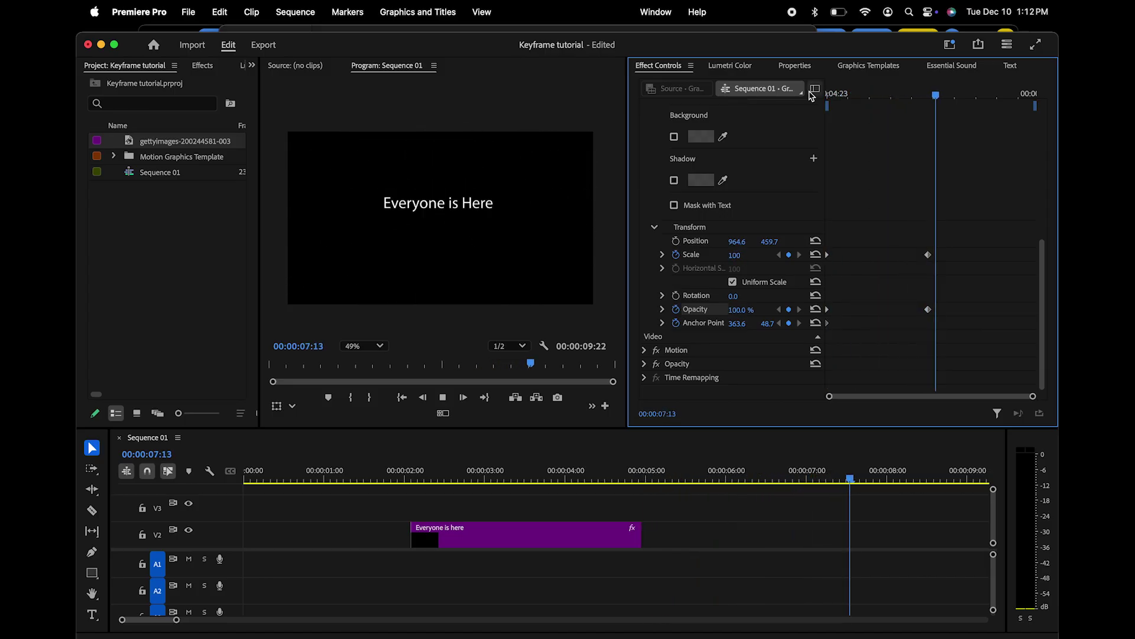
key("space")
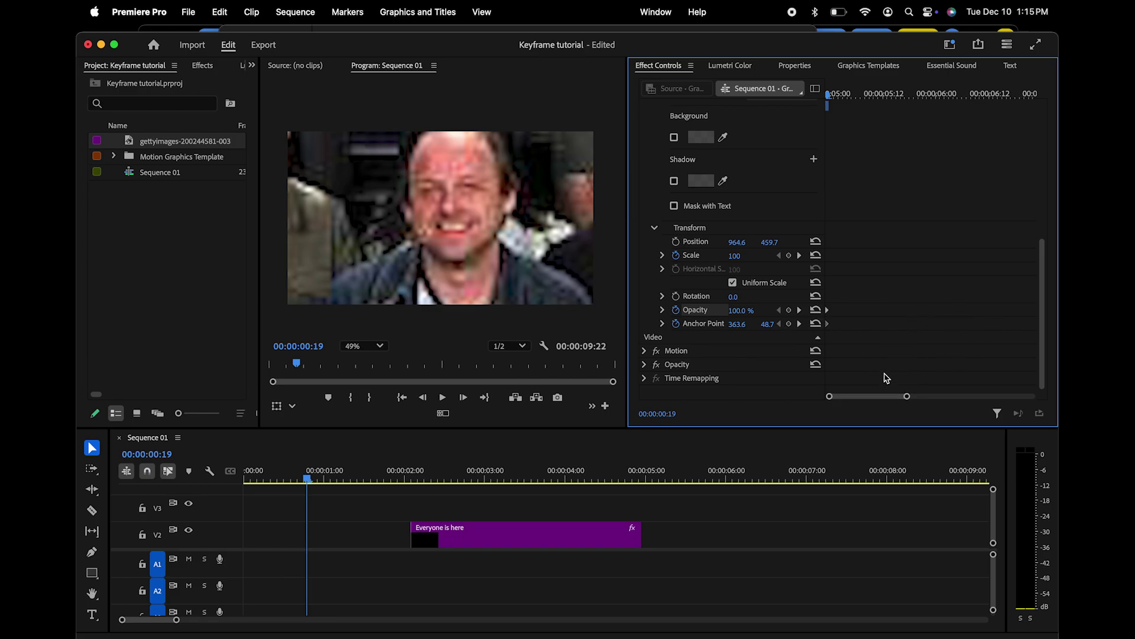
Step: At the start of the "Everyone is Here" clip, 00:00:04:23, set the Scale keyframe to 4000 and the Opacity keyframe to 0%
scroll(569, 507, "right", 2)
scroll(570, 507, "right", 6)
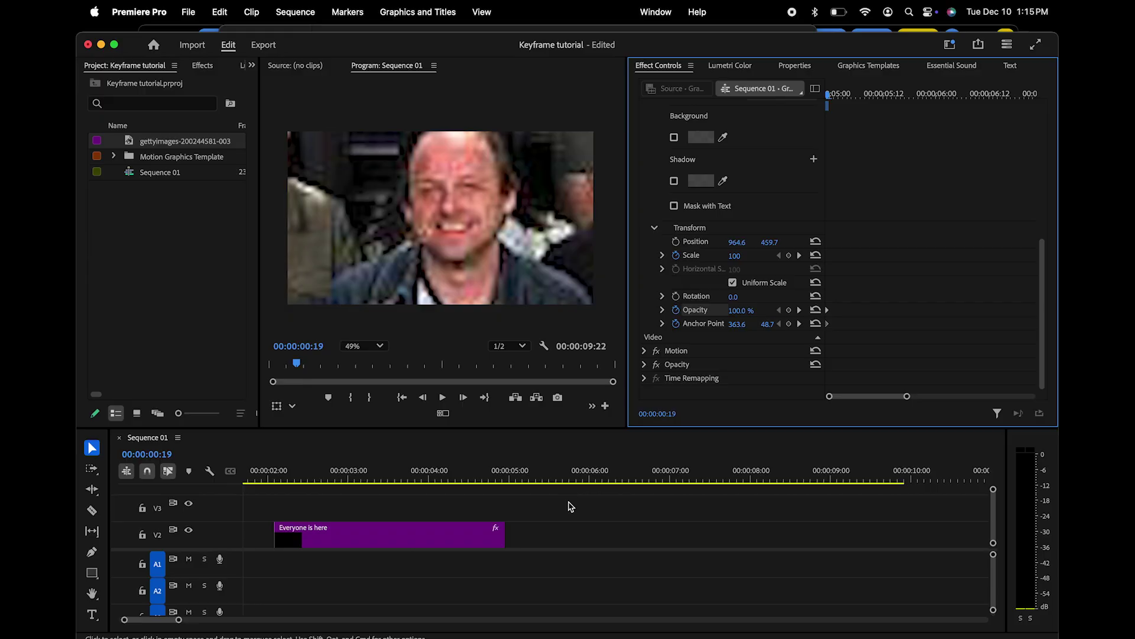
scroll(570, 507, "left", 8)
scroll(570, 507, "down", 1)
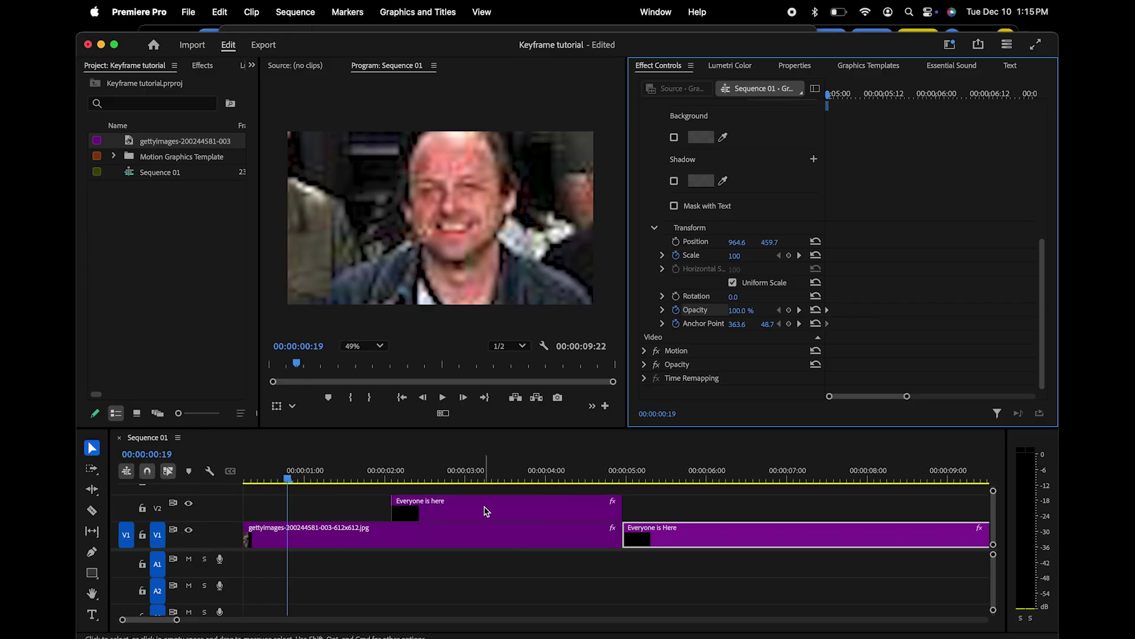
left_click(631, 476)
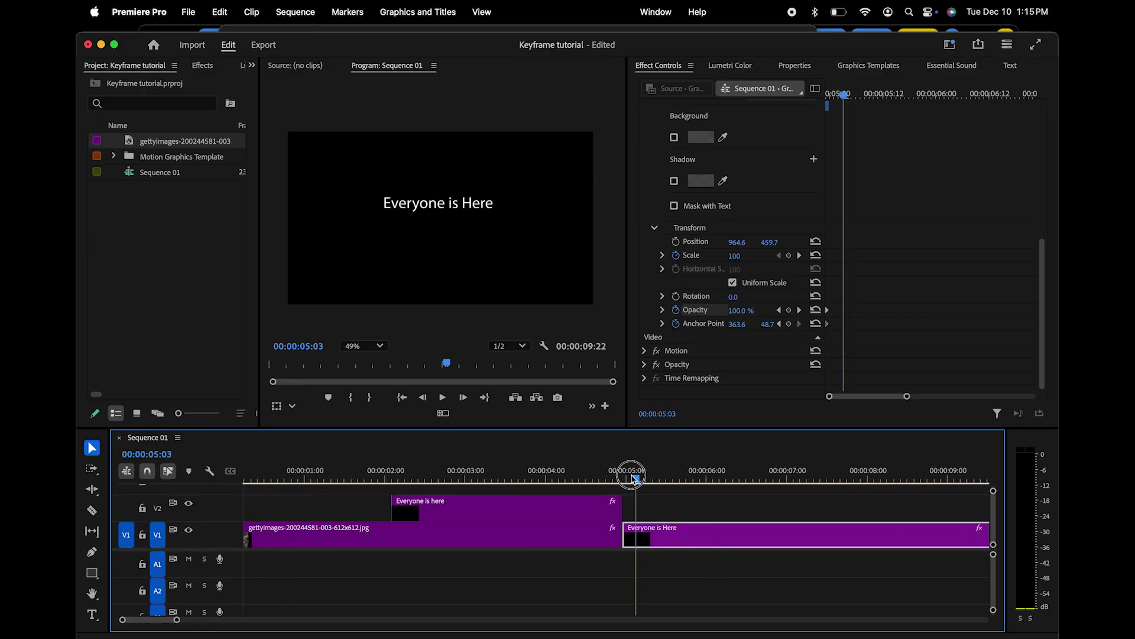
mouse_move(632, 476)
left_mouse_down()
mouse_move(832, 481)
mouse_move(624, 472)
left_mouse_up()
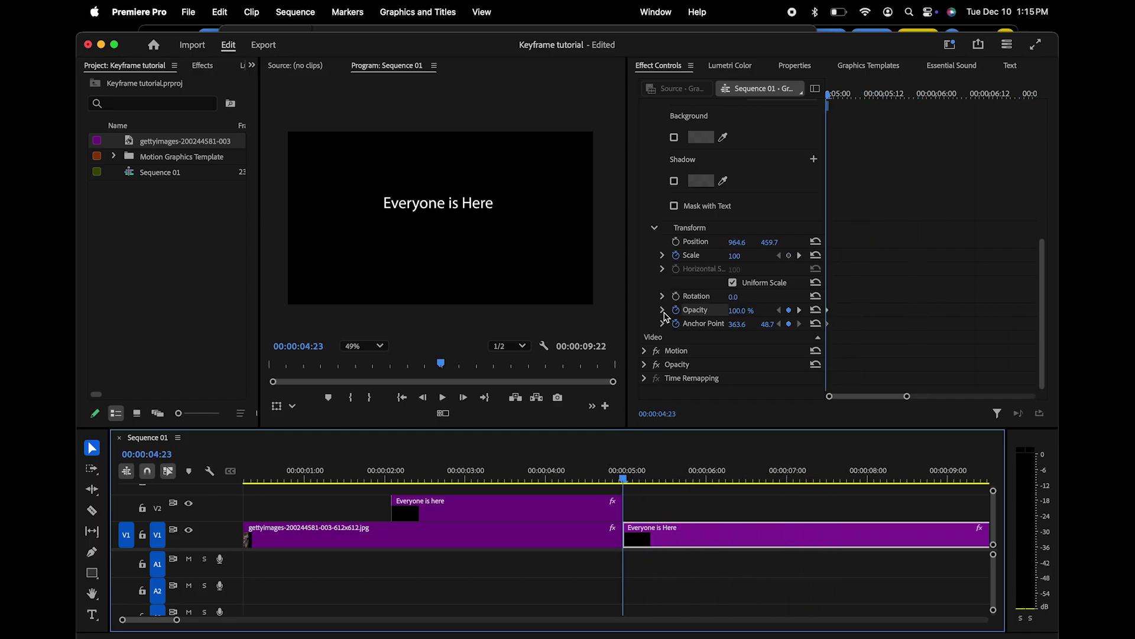
left_click(742, 255)
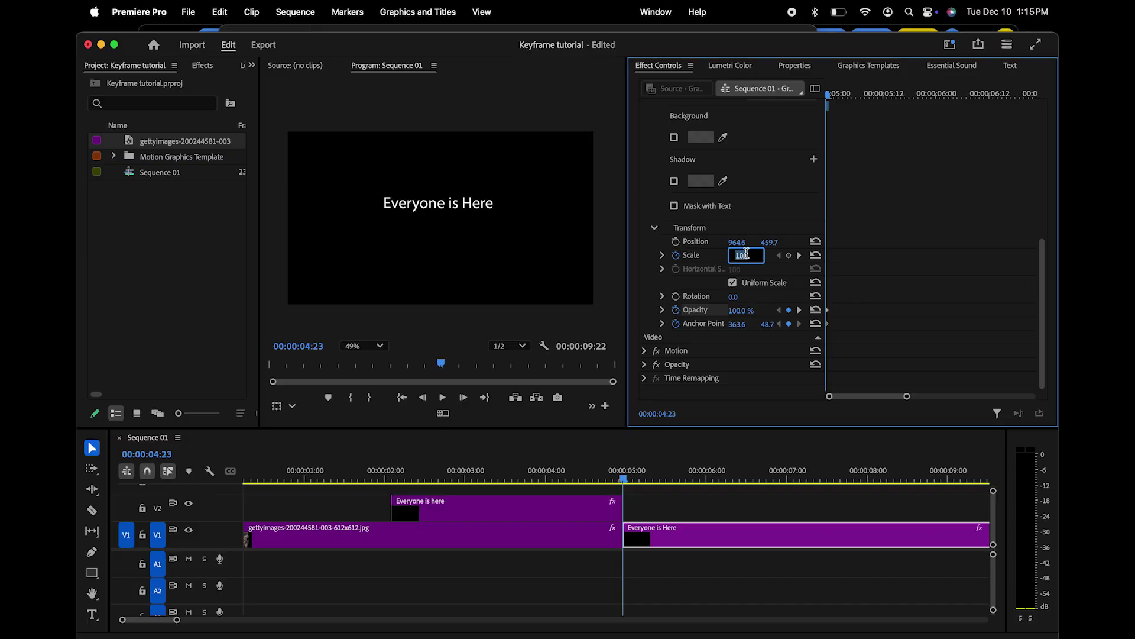
type("4000")
key("Return")
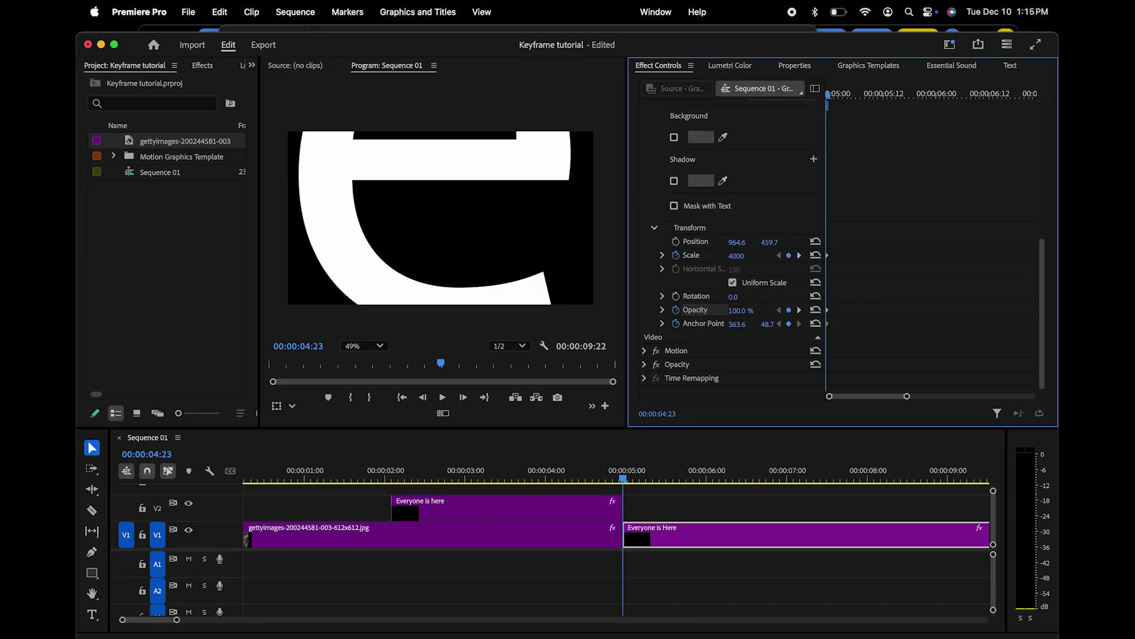
left_click(742, 311)
type("0")
key("Return")
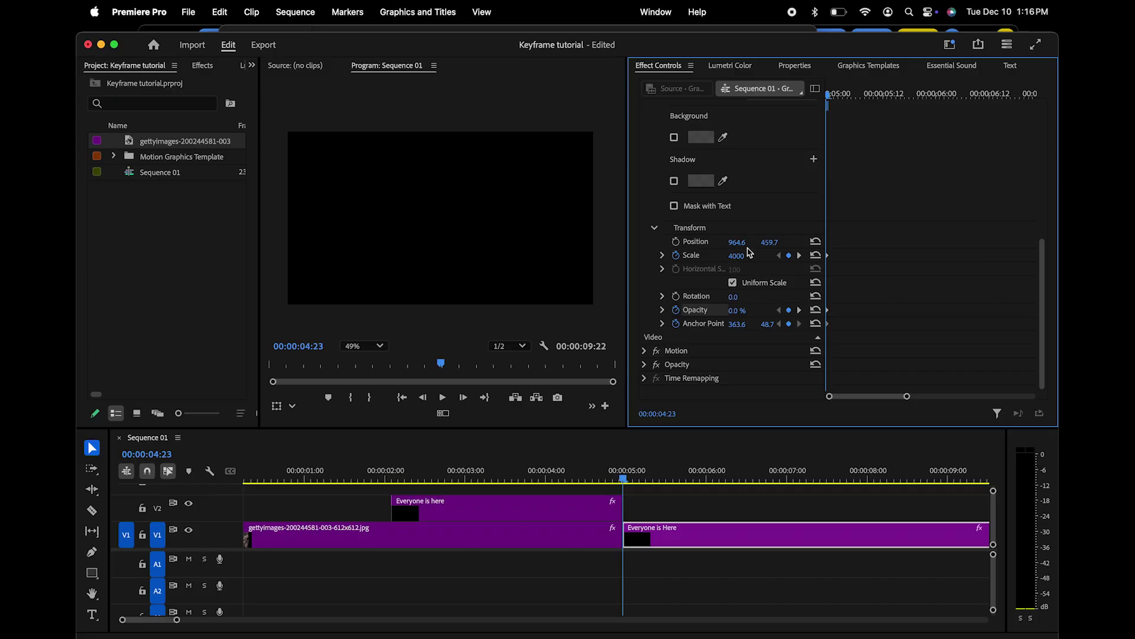
Step: Turn on Rotation keyframing for the text at 00:00:04:23 with a starting rotation of 8x56.0°
left_click(675, 295)
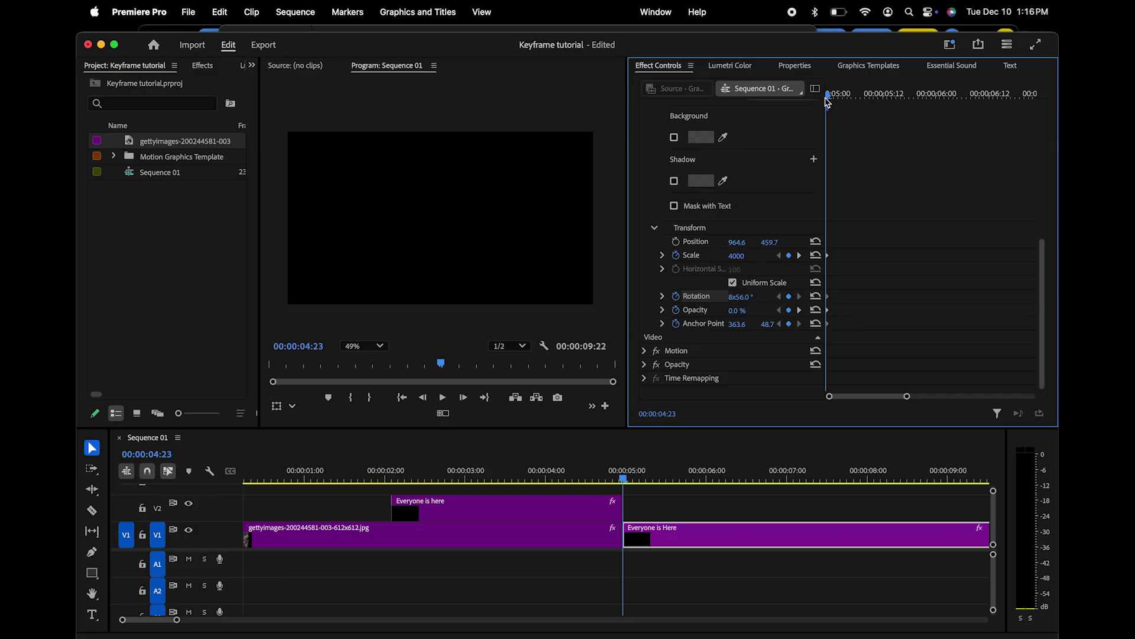
Step: Add a Rotation keyframe of 0.0° to the "Everyone is Here" text at 00:00:07:12, aligned with its Scale and Opacity keyframes
left_click_drag(828, 102, 1015, 111)
scroll(1015, 110, "up", 5)
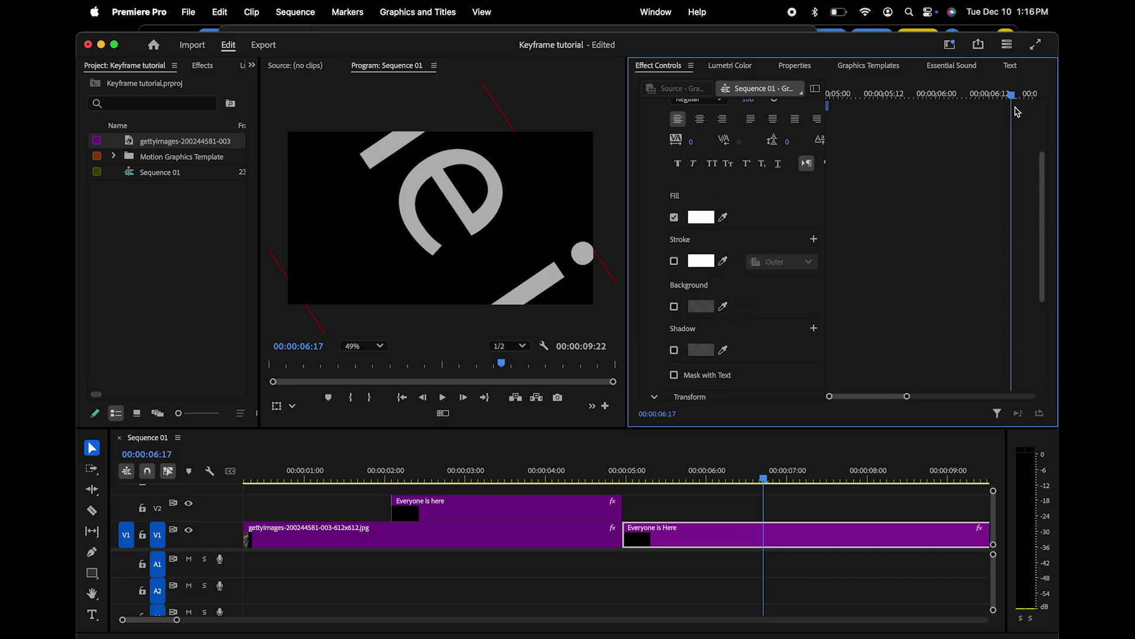
scroll(1015, 111, "down", 5)
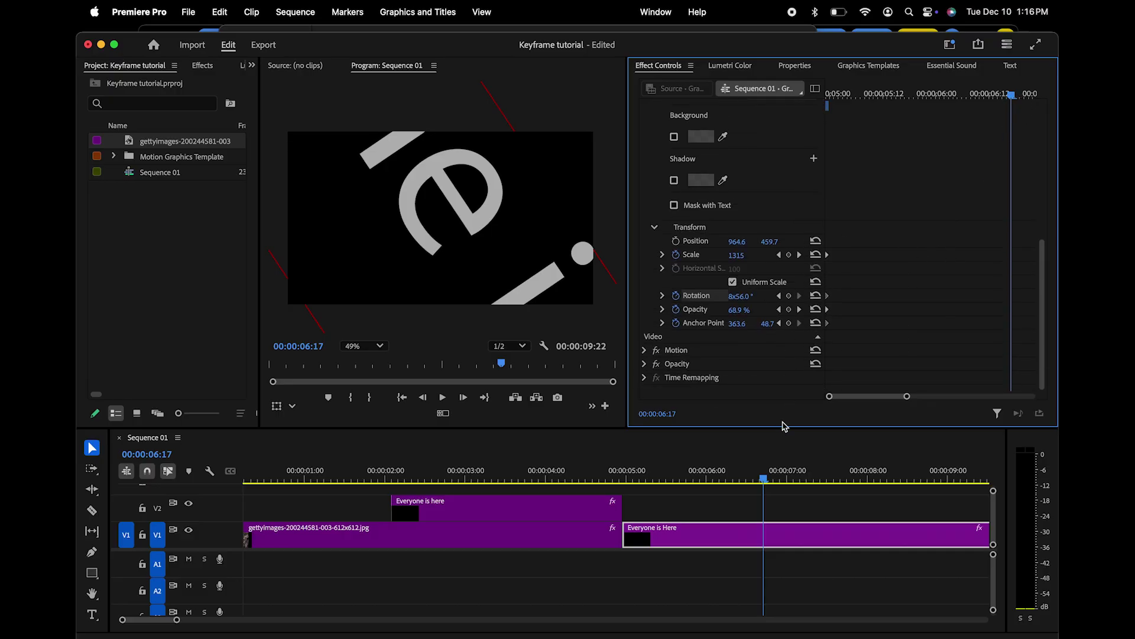
left_click_drag(827, 187, 811, 188)
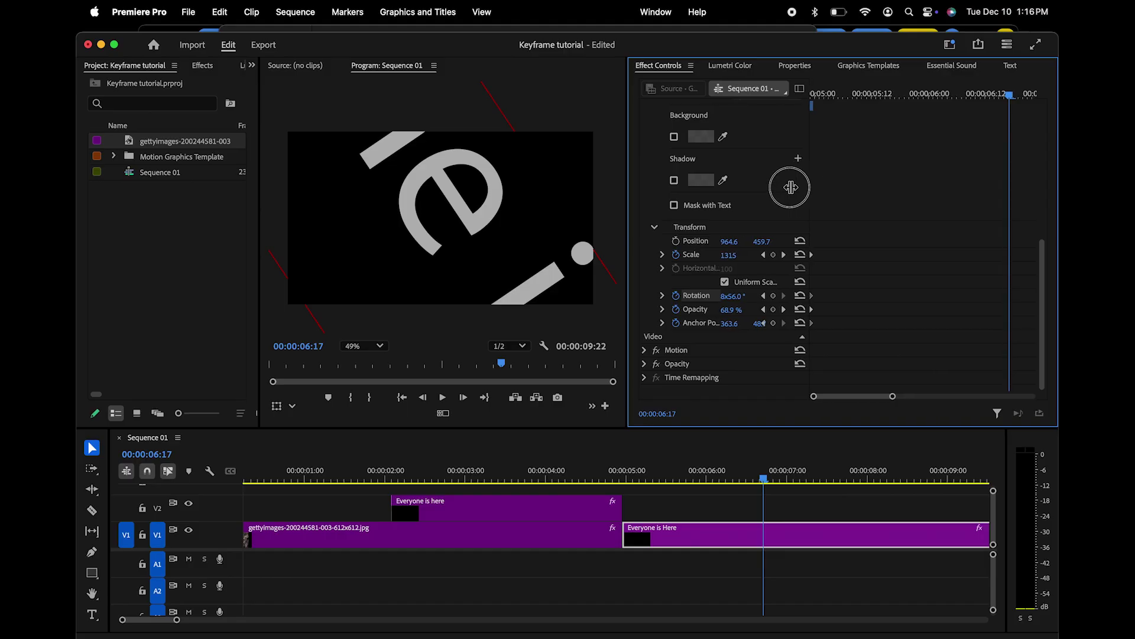
left_click_drag(763, 487, 820, 482)
left_click_drag(859, 401, 943, 399)
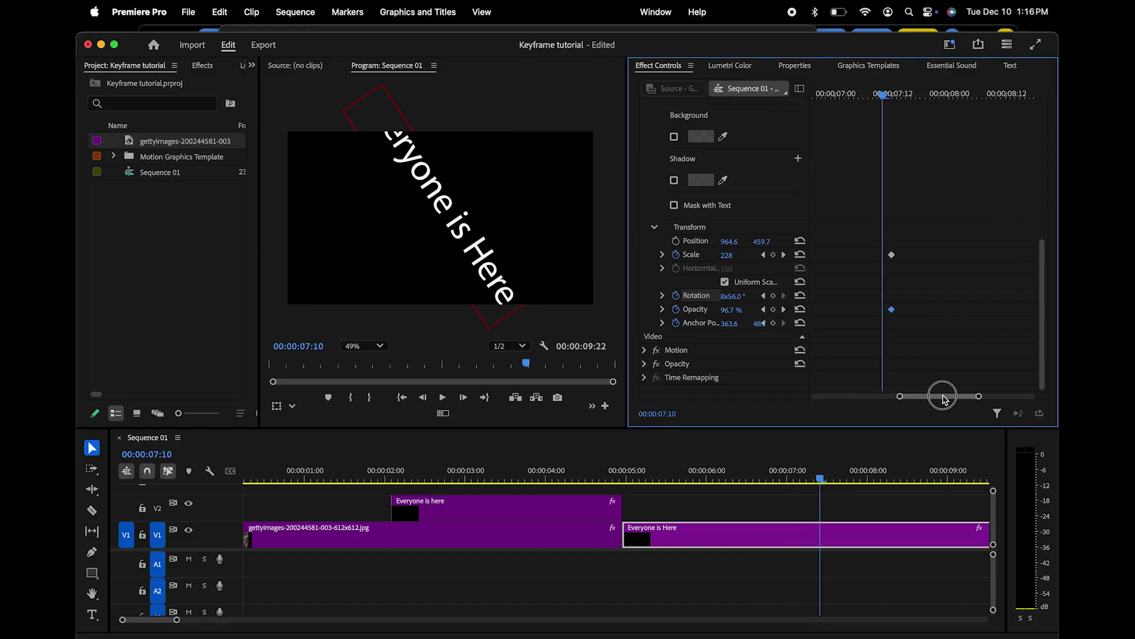
left_click_drag(882, 97, 891, 97)
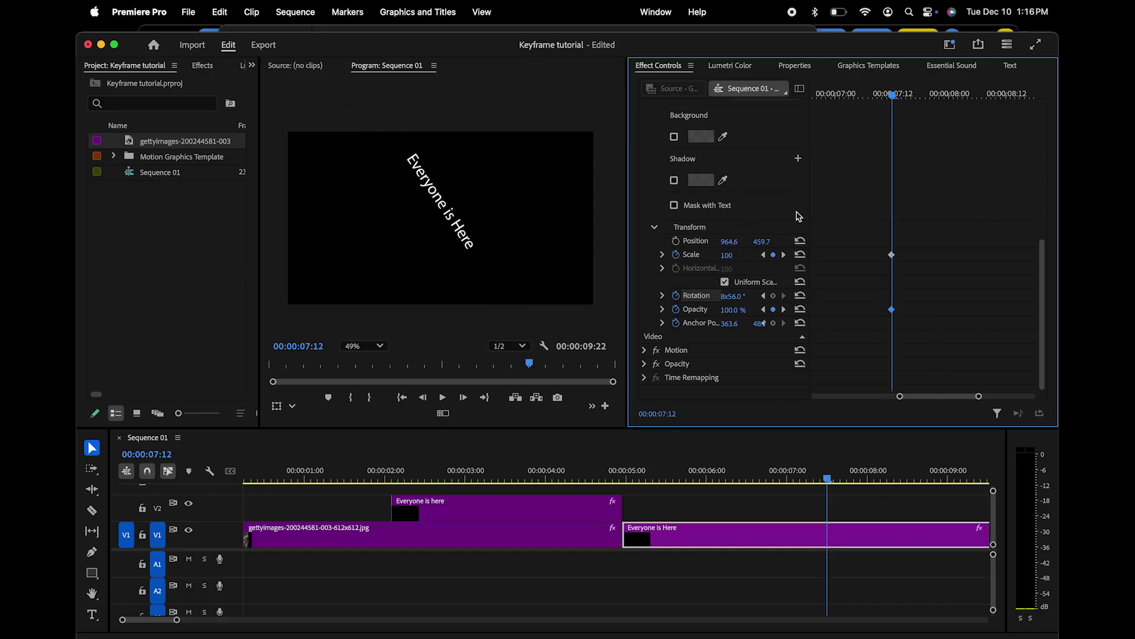
left_click(798, 296)
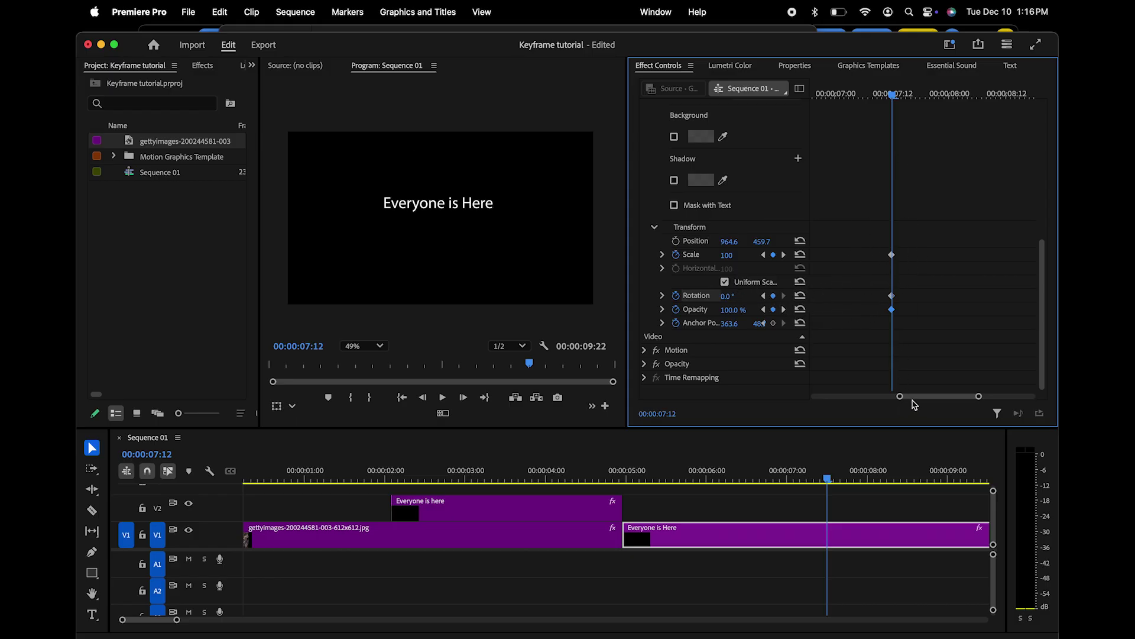
Step: Remove the leftover Scale and Opacity keyframes at the very end of the "Everyone is Here" clip
left_click_drag(938, 396, 996, 396)
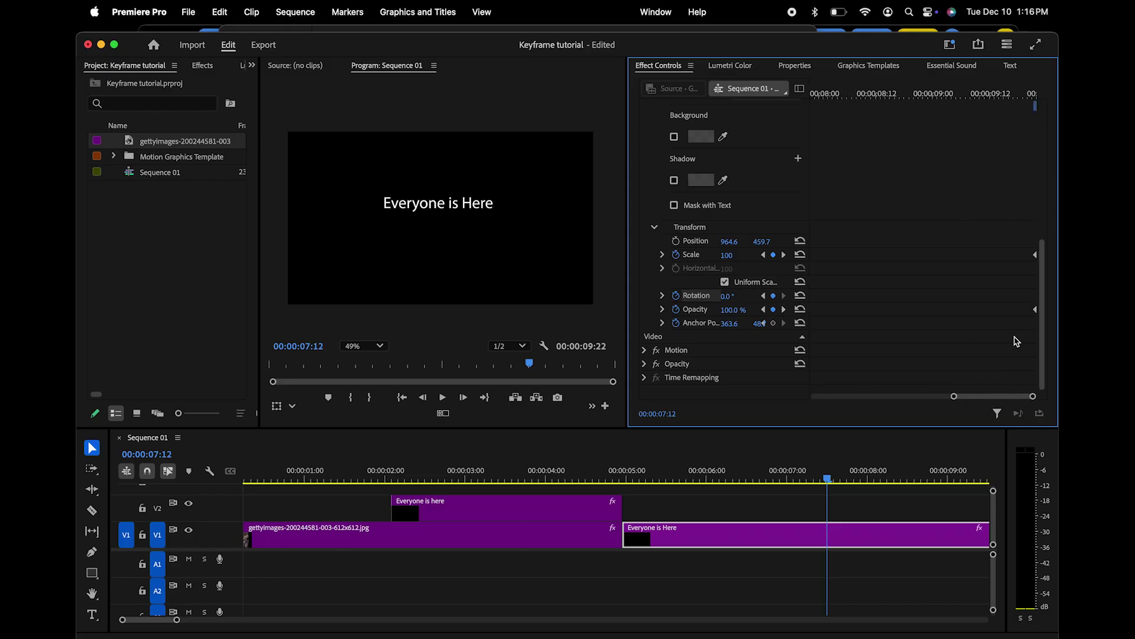
left_click(1036, 310)
left_click_drag(970, 396, 799, 392)
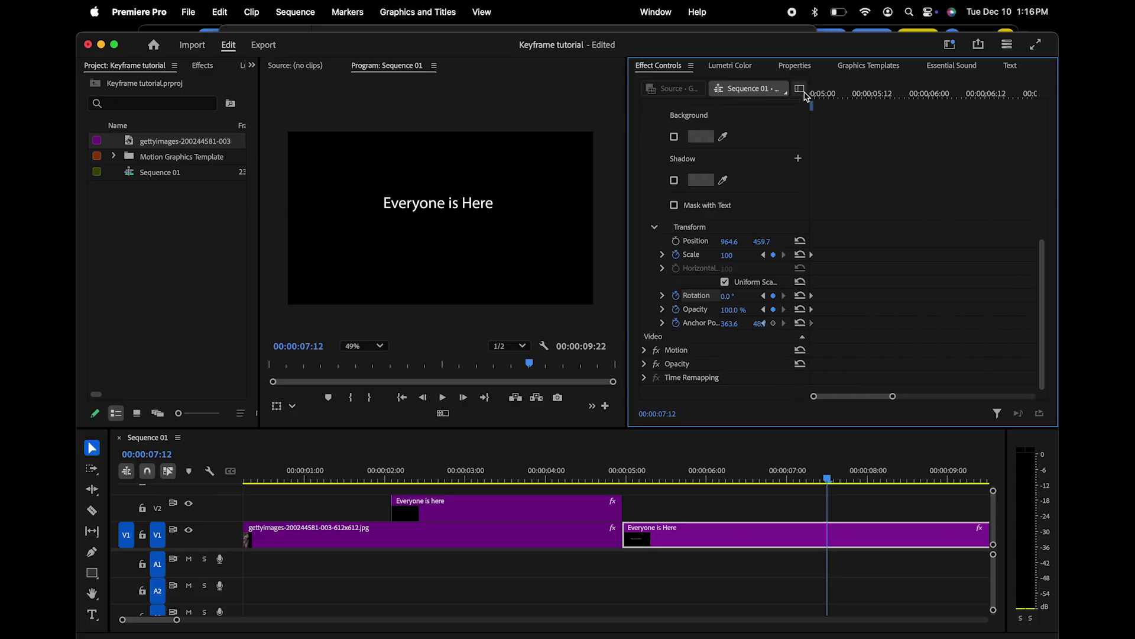
Step: Play the "Everyone is Here" animation from the clip's start, stop it, and return the playhead to 00:00:07:15
left_click_drag(828, 481, 624, 490)
key("space")
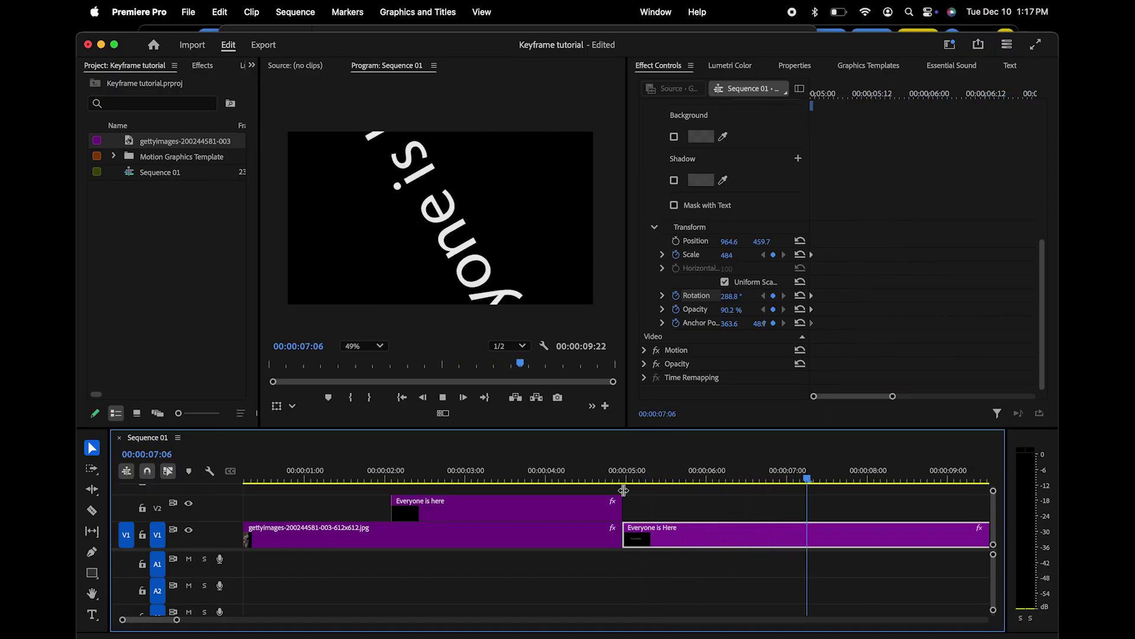
key("space")
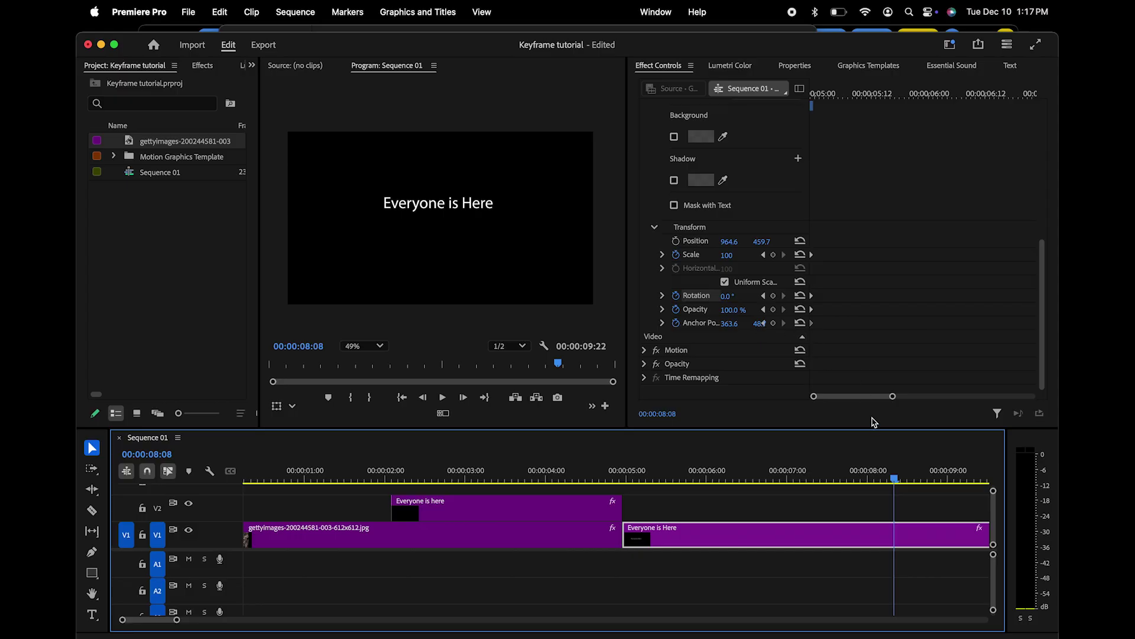
left_click_drag(894, 476, 838, 472)
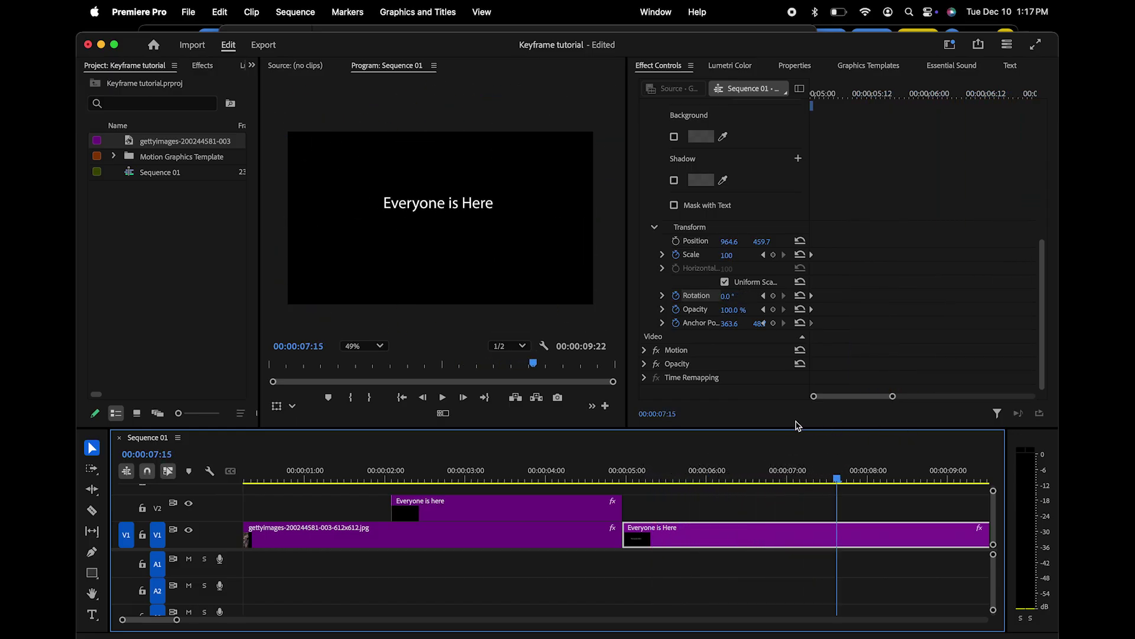